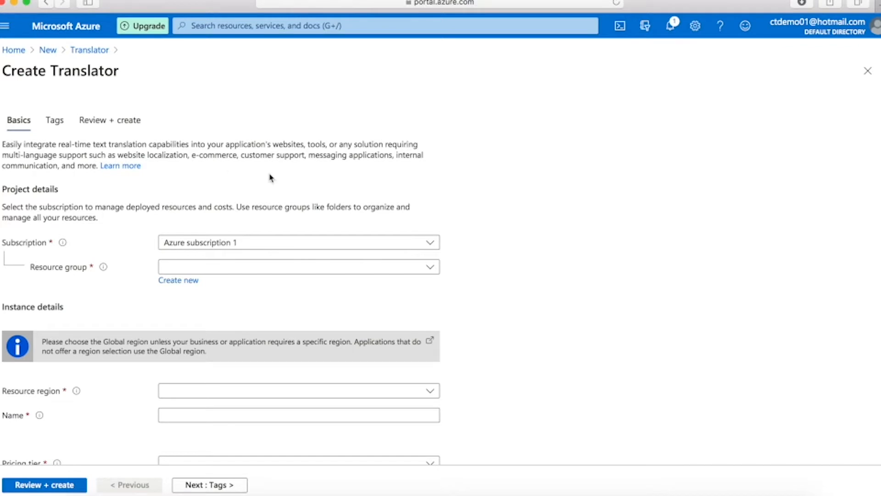
Step: Choose Azure subscription 1, resource group ctdemo-rg and the Global region for the new Translator
click(431, 244)
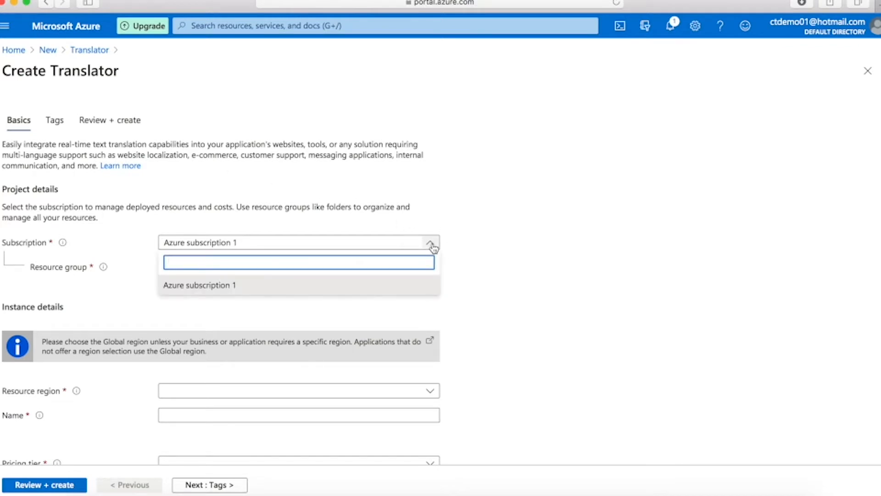
click(292, 250)
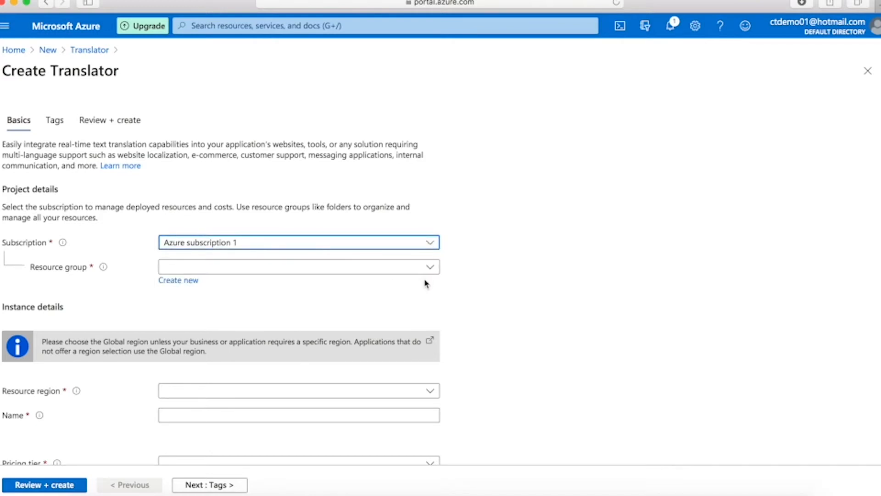
click(430, 268)
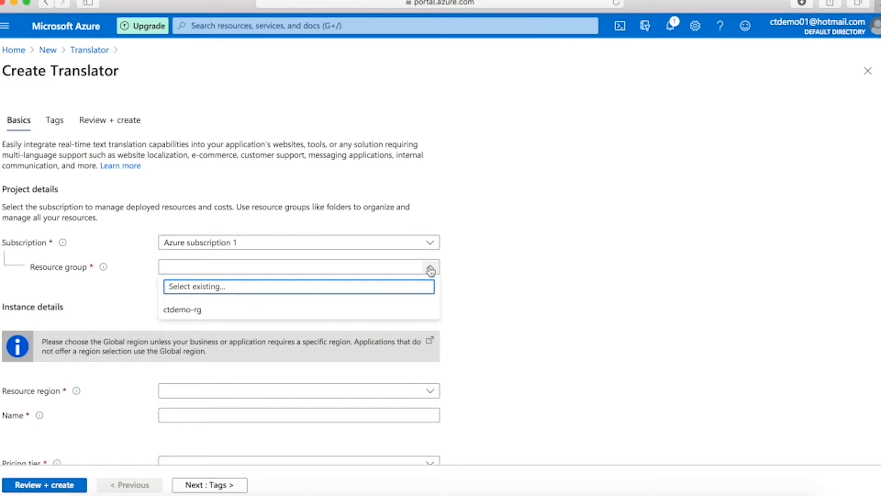
click(226, 312)
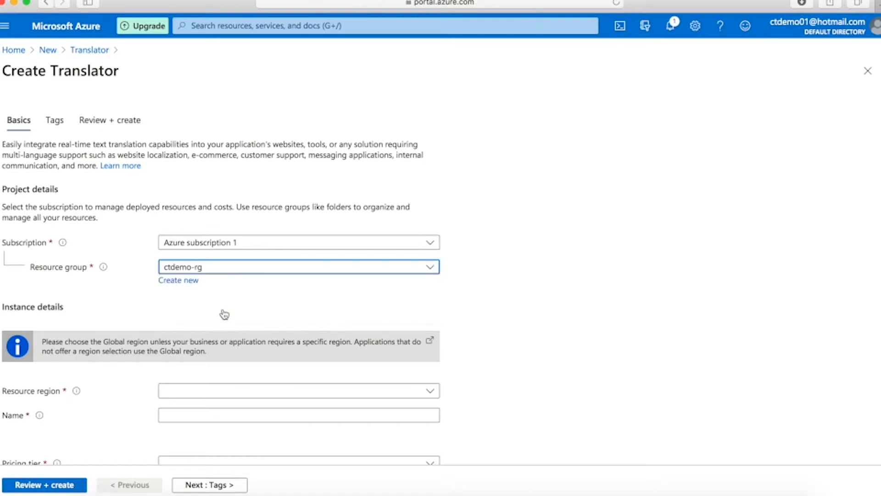
click(432, 393)
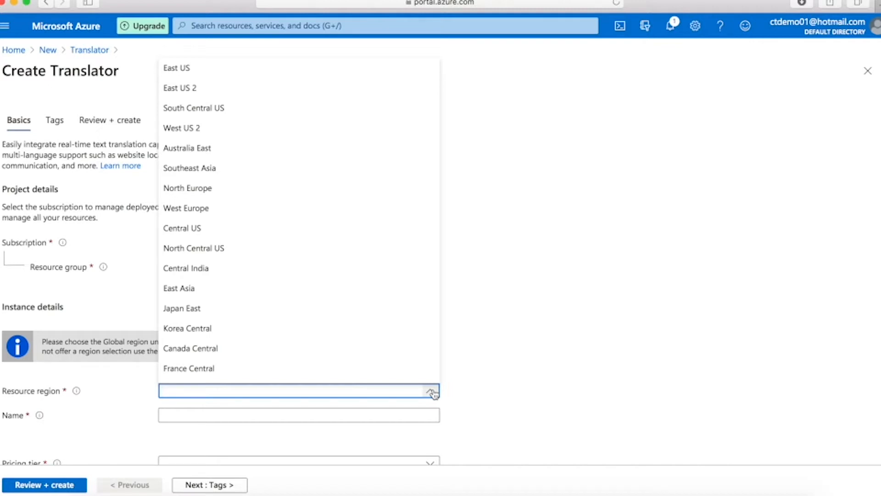
scroll(326, 229, down, 2)
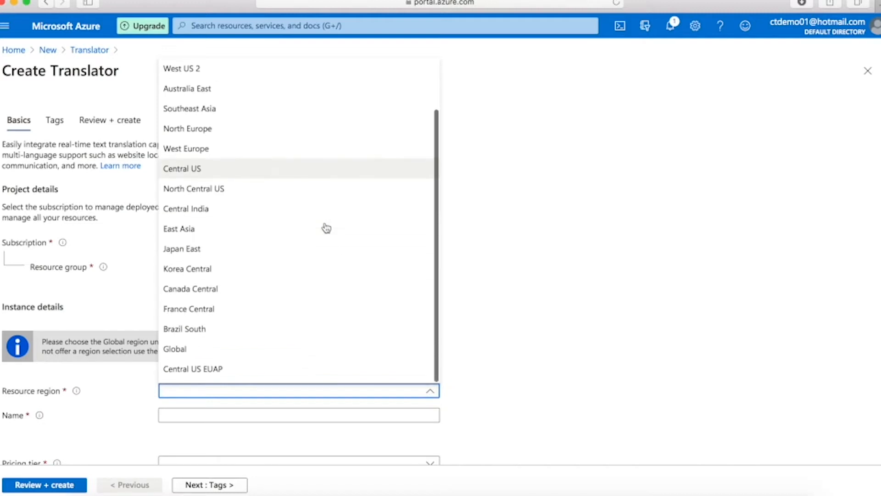
click(181, 357)
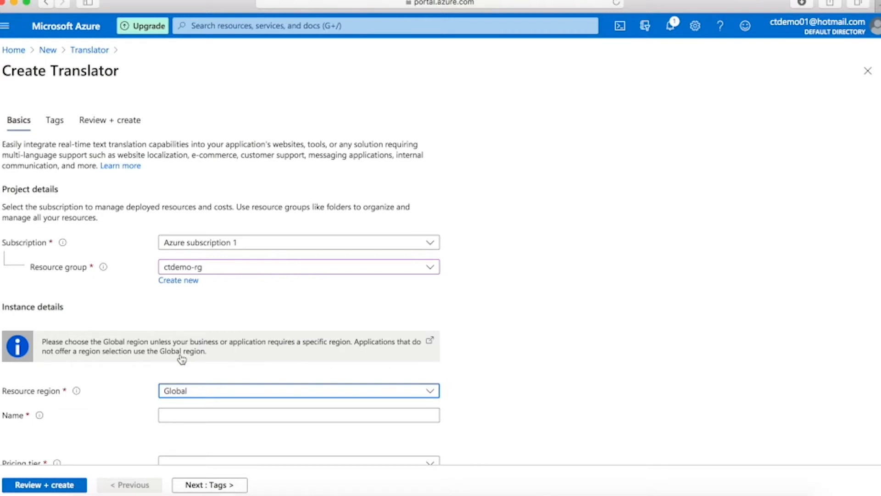
click(368, 417)
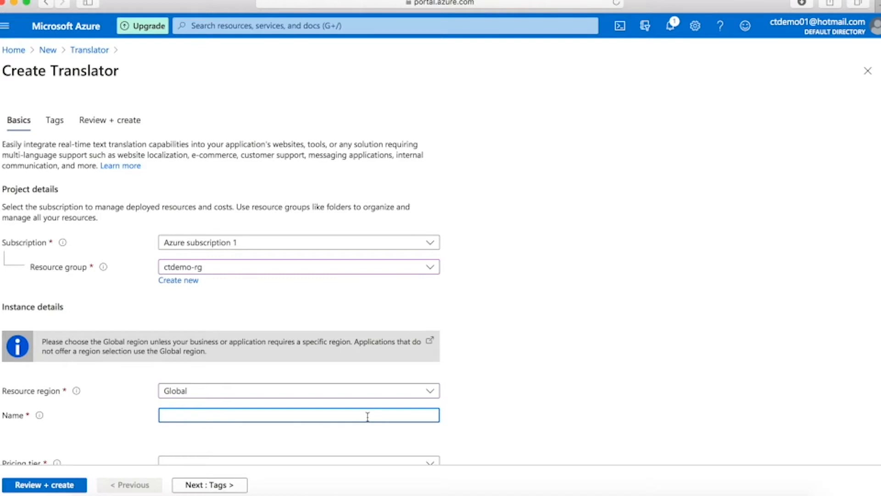
Step: Name the Translator ctdemo-key2, pick the Standard S1 pricing tier, and run Review + create
text(ctdemo-key2)
scroll(583, 345, down, 2)
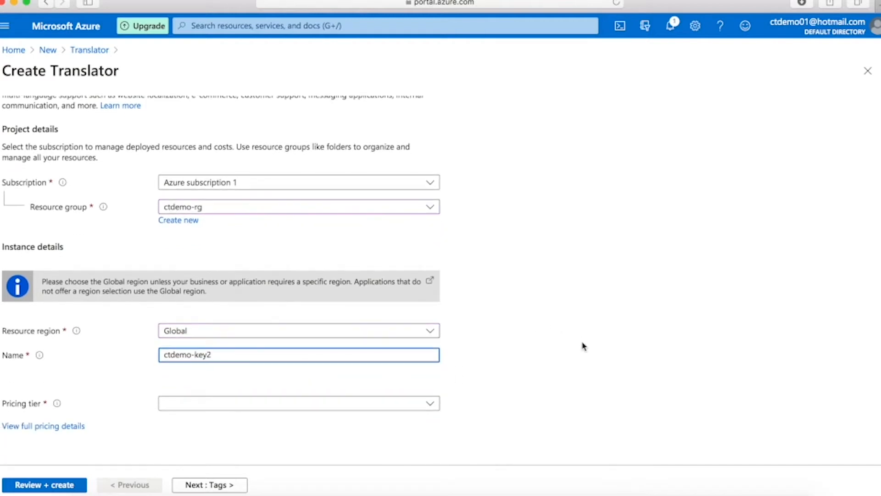
click(436, 405)
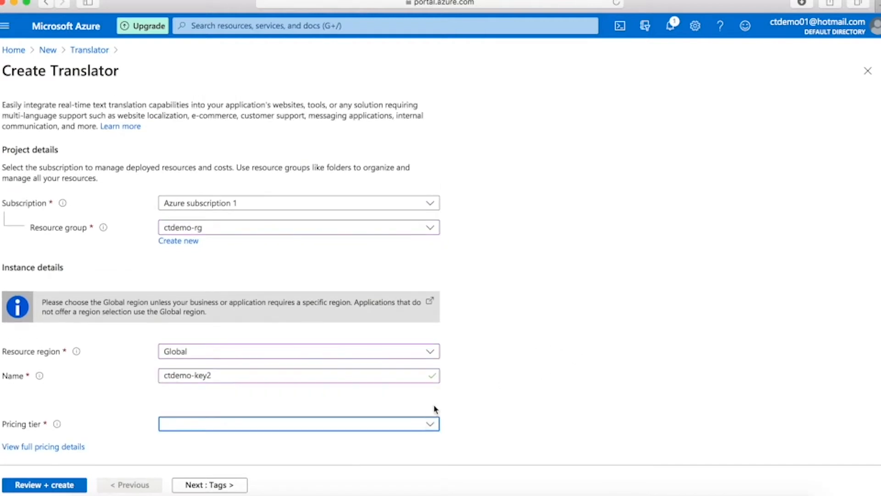
click(431, 424)
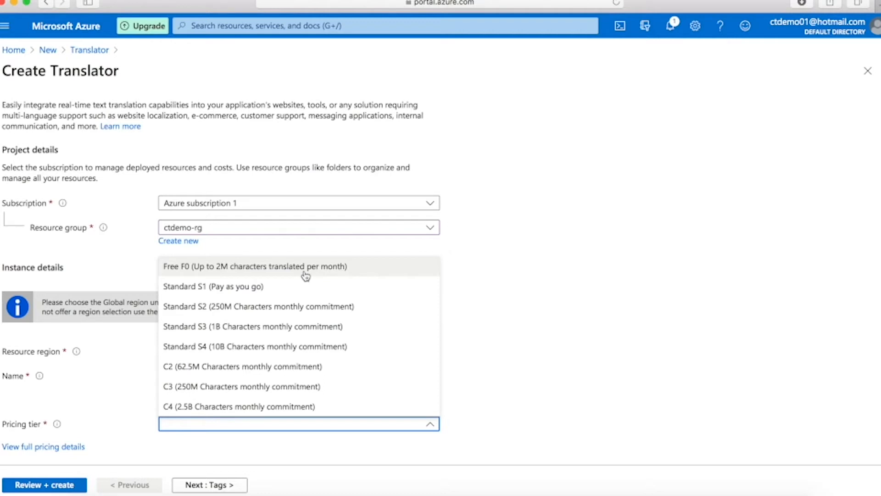
click(203, 286)
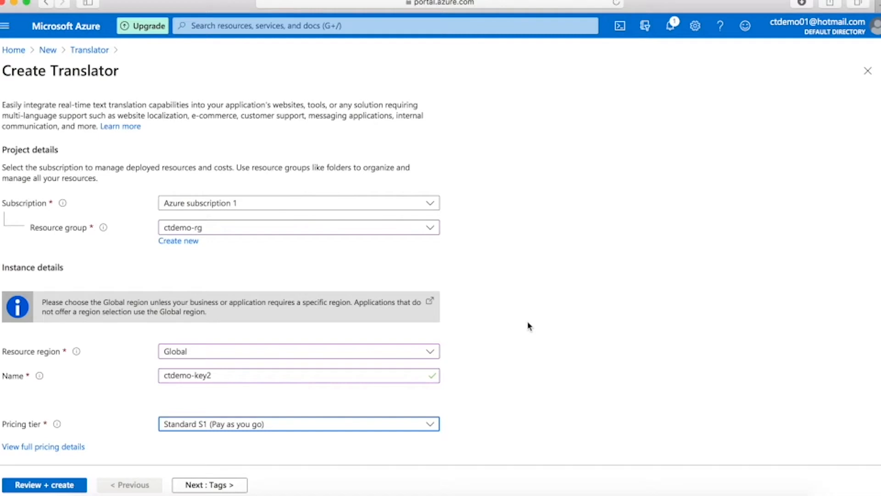
click(36, 487)
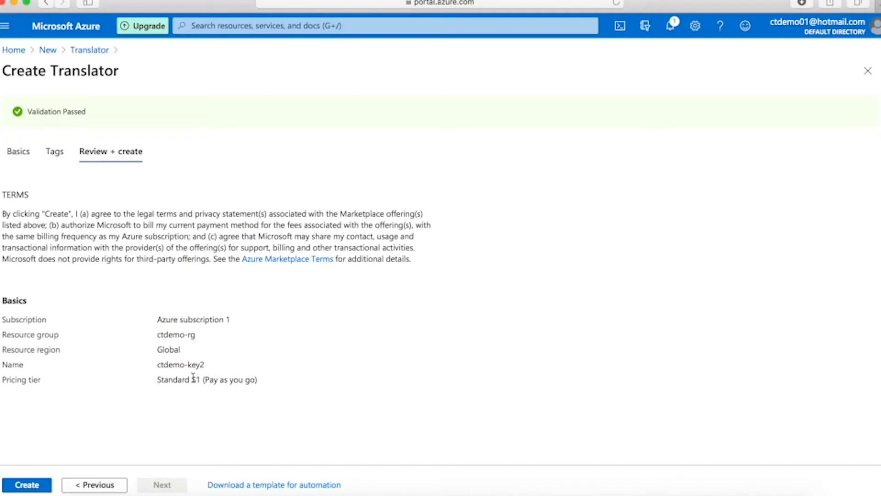
Step: Create the ctdemo-key2 resource and show its keys on the Keys and Endpoint page
click(25, 485)
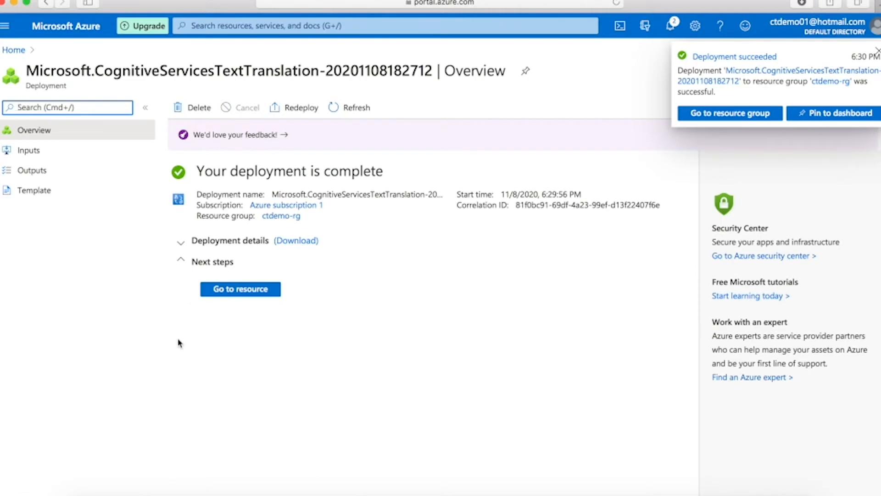
click(221, 293)
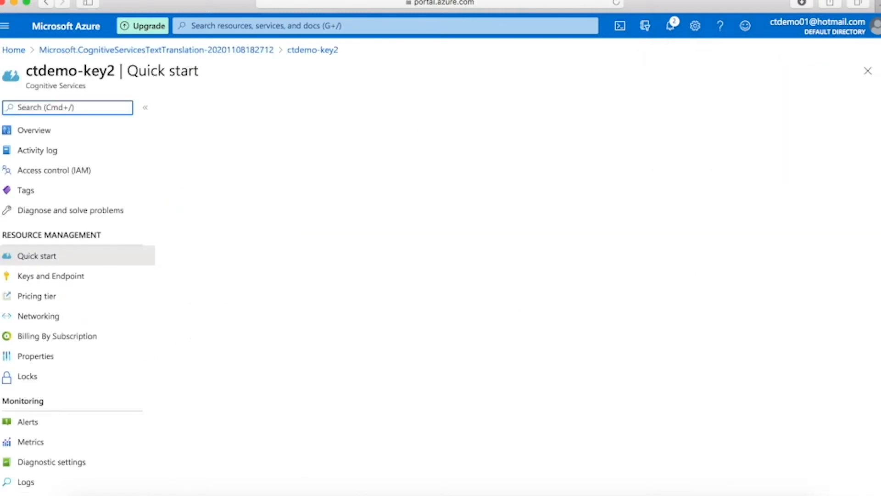
click(27, 277)
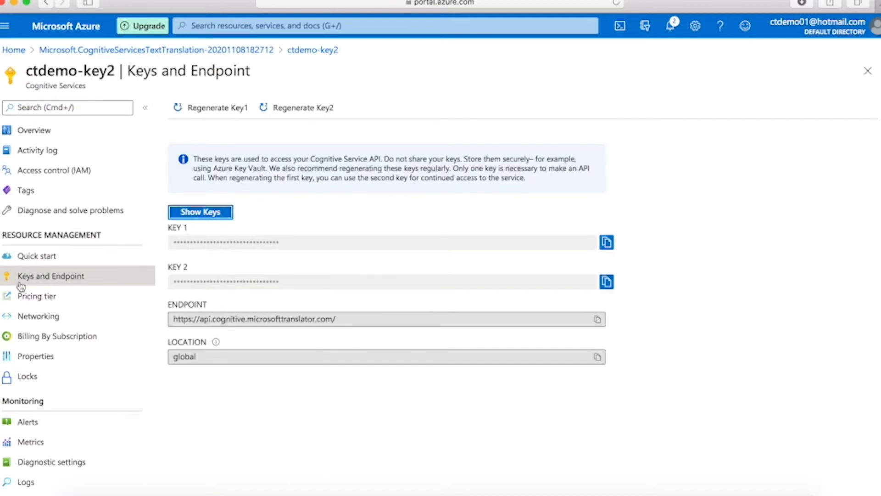
click(214, 213)
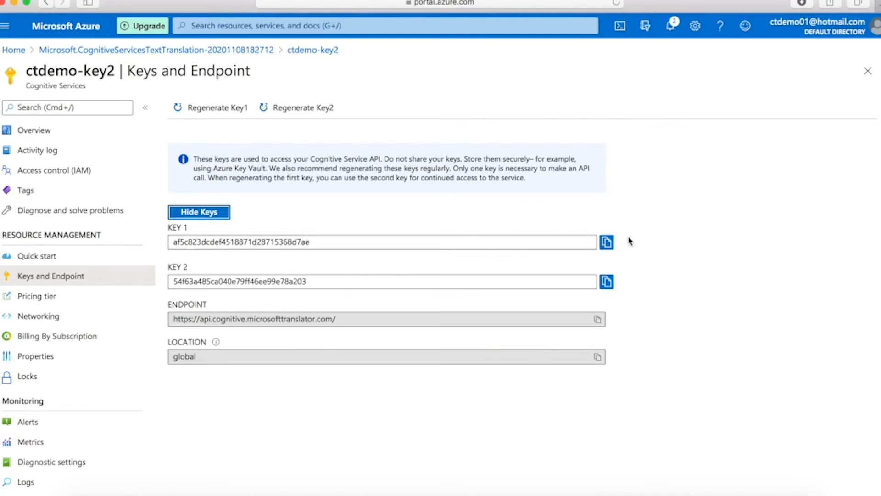
Step: Copy KEY 1 of the ctdemo-key2 Translator to the clipboard
click(607, 244)
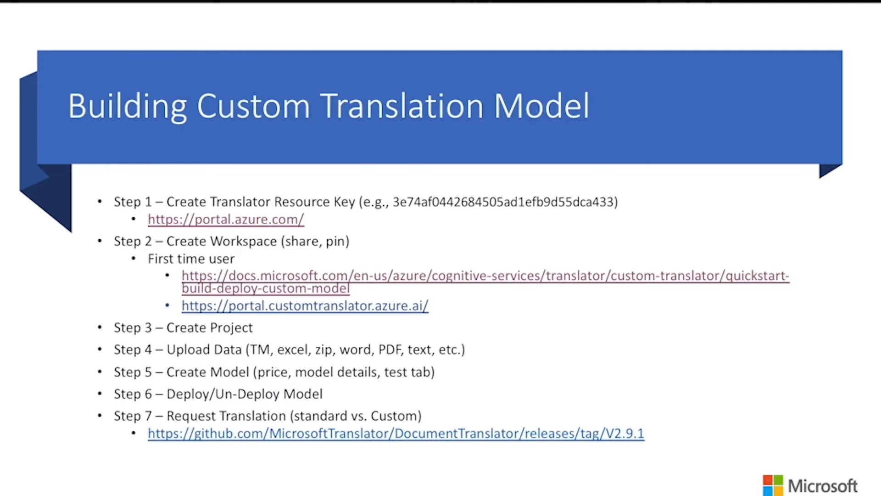
Step: Open the Custom Translator quickstart docs and scroll down to the Create a workspace section
click(429, 283)
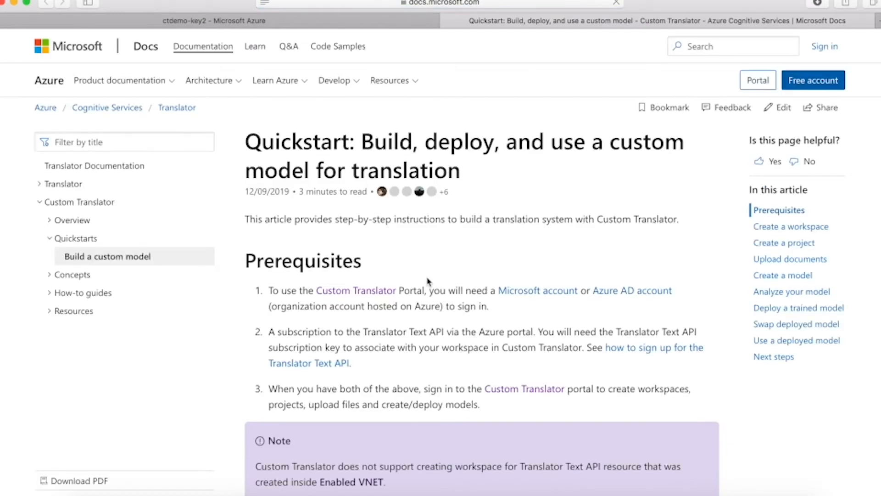
scroll(428, 281, down, 5)
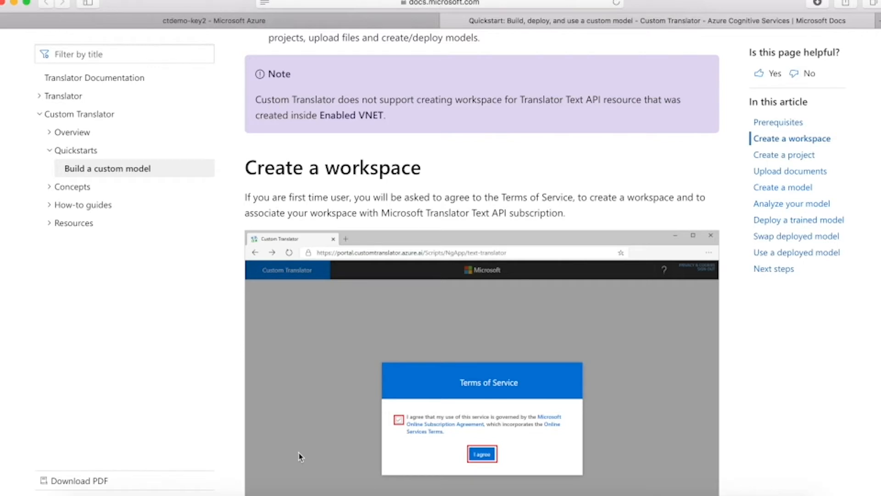
scroll(300, 457, down, 8)
scroll(300, 456, down, 2)
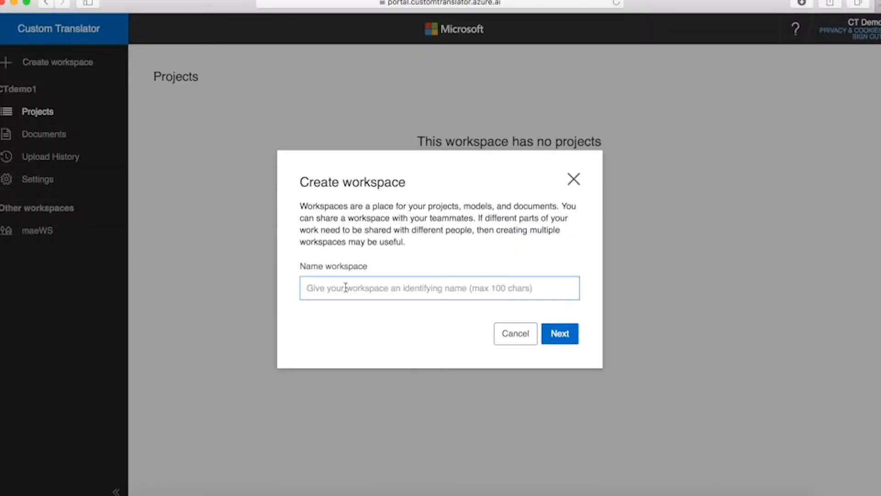
Step: Name the workspace 'training', then choose Translator Text subscription type and Global region
text(training)
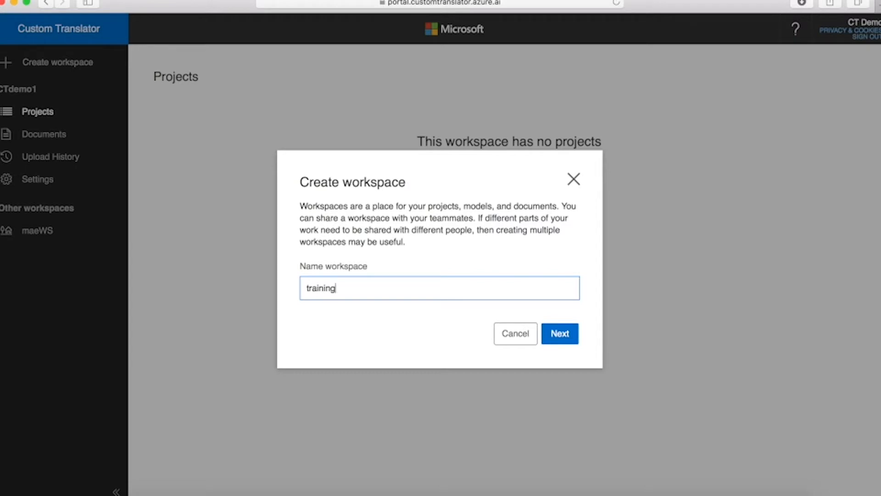
click(572, 339)
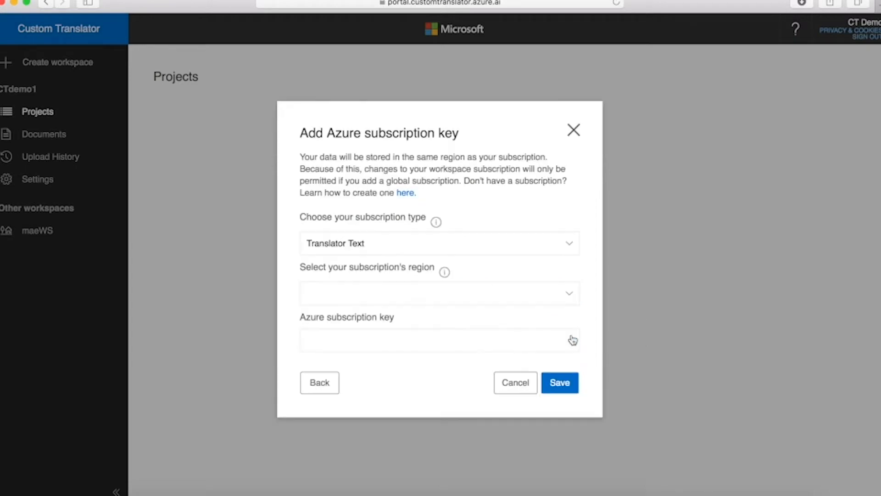
click(572, 244)
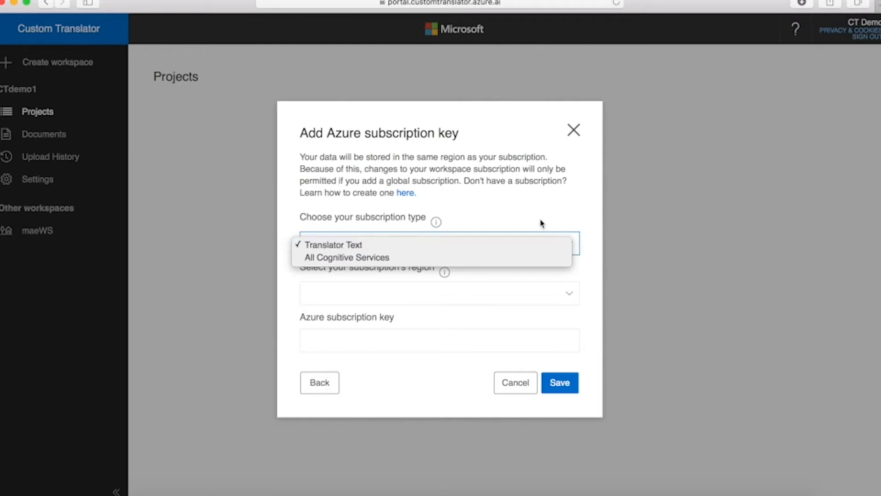
click(556, 216)
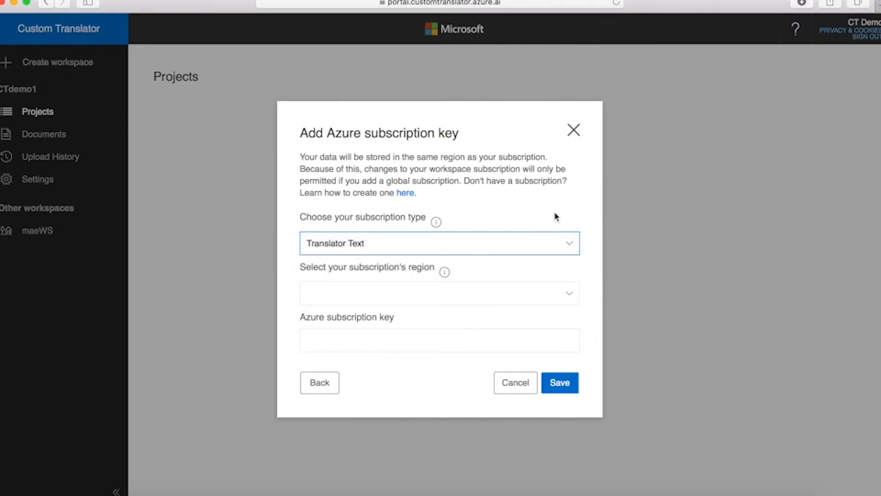
click(571, 295)
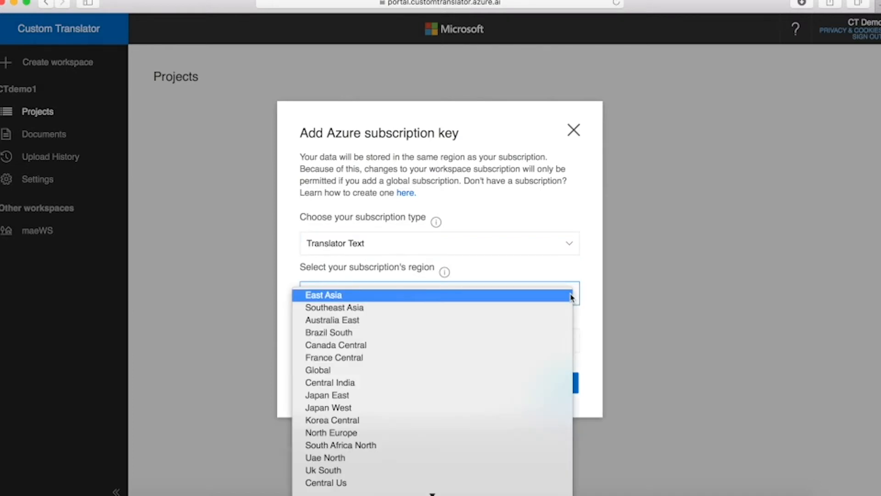
click(316, 371)
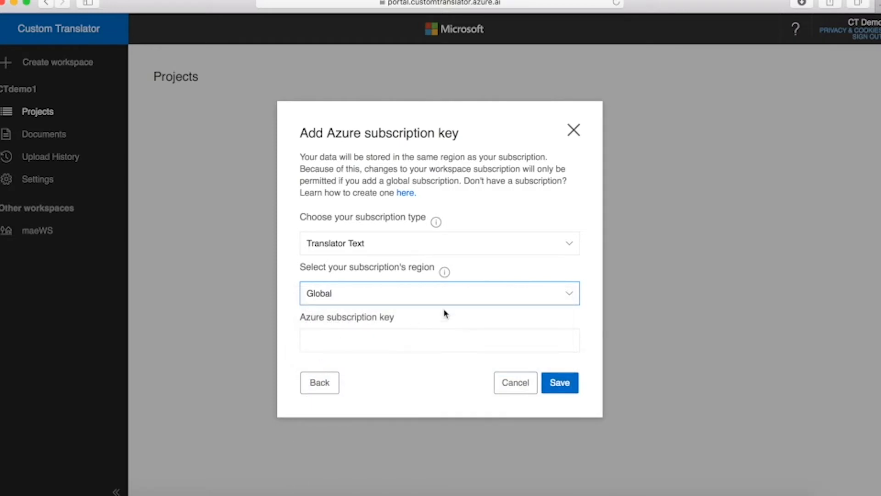
click(417, 342)
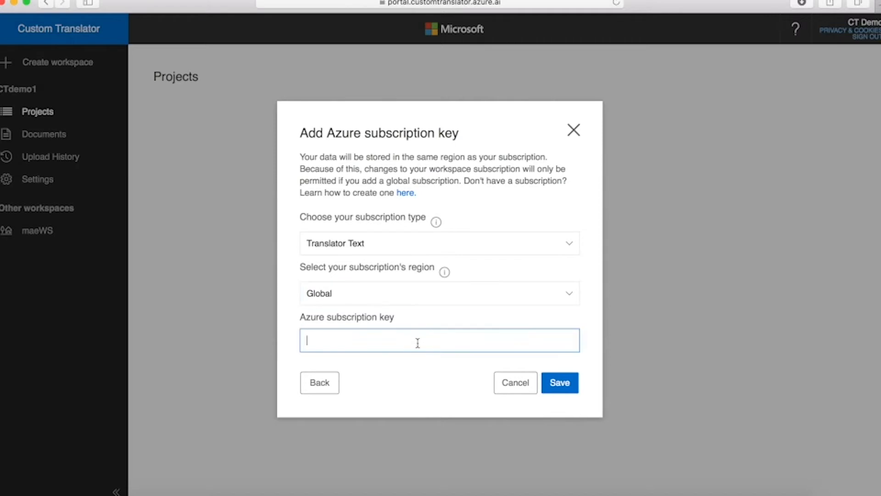
Step: Paste the subscription key and save it with the Global region after East Asia fails
key(super+v)
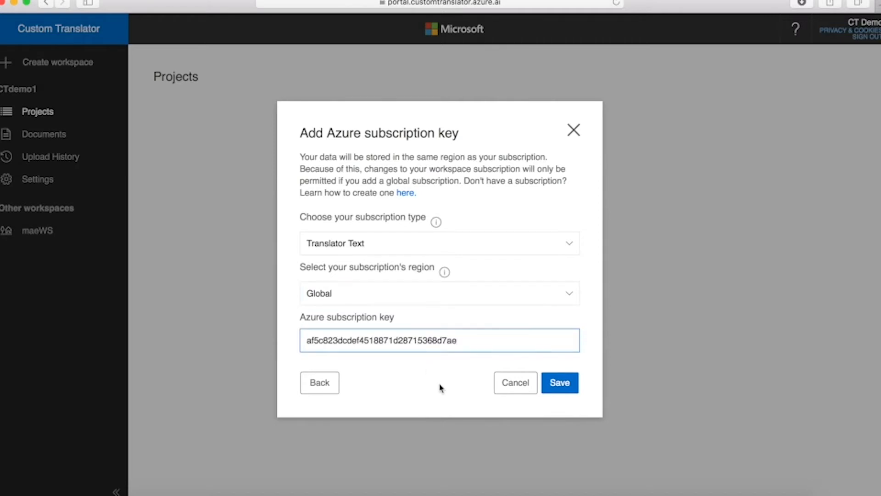
click(570, 293)
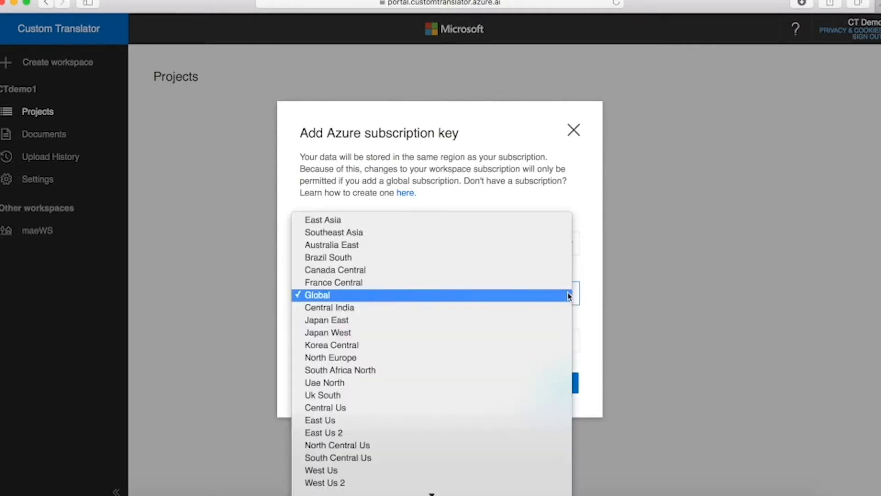
click(327, 224)
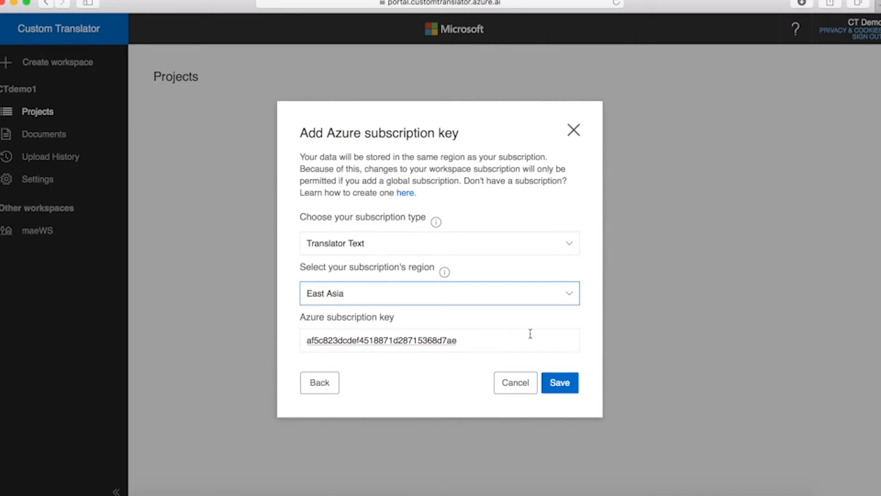
click(565, 389)
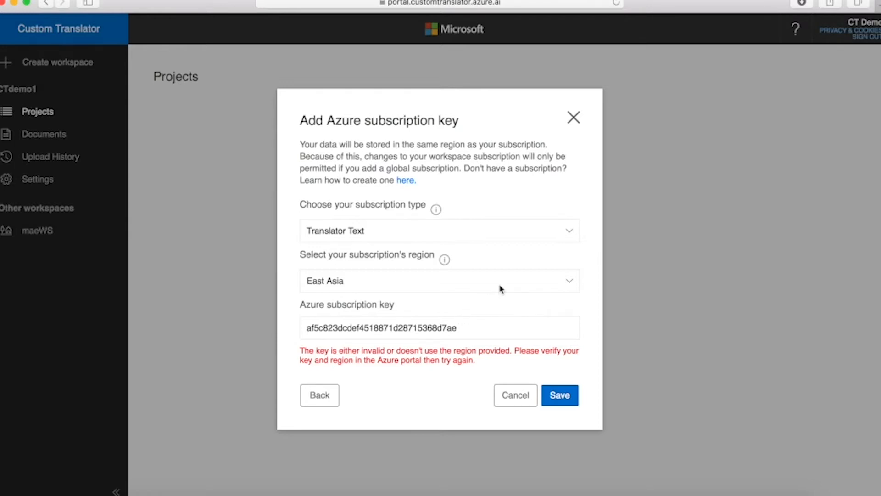
click(574, 286)
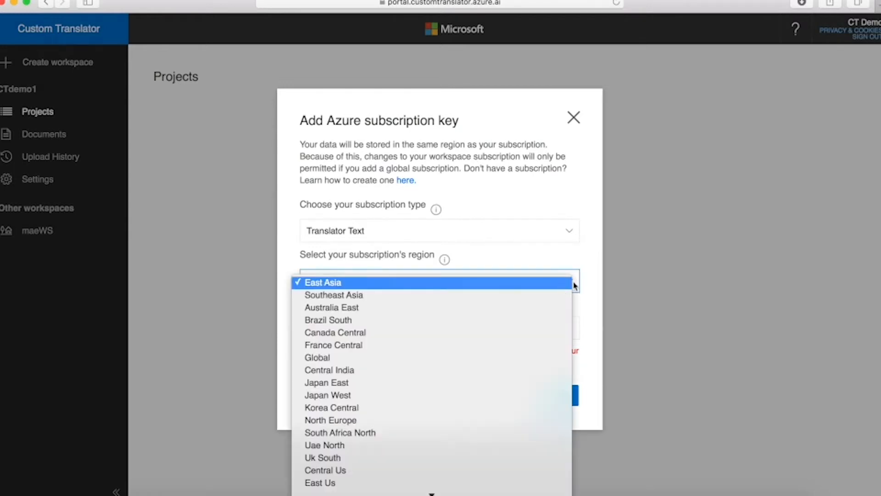
click(325, 358)
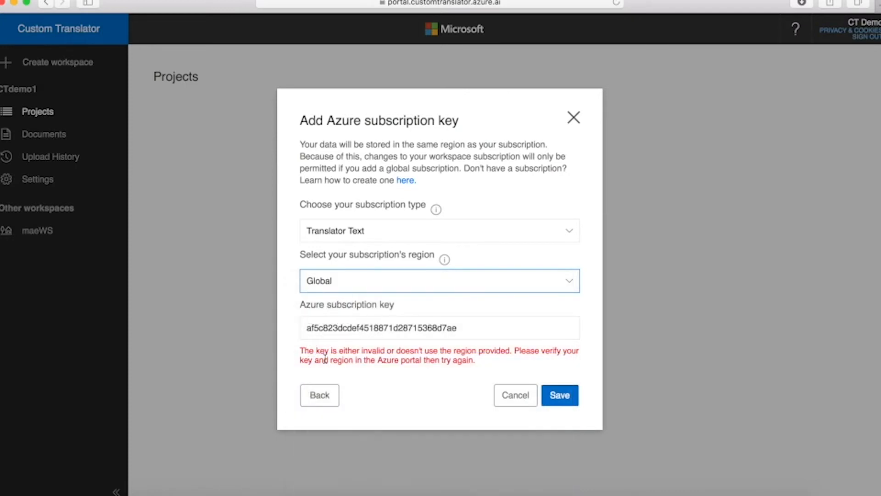
click(566, 399)
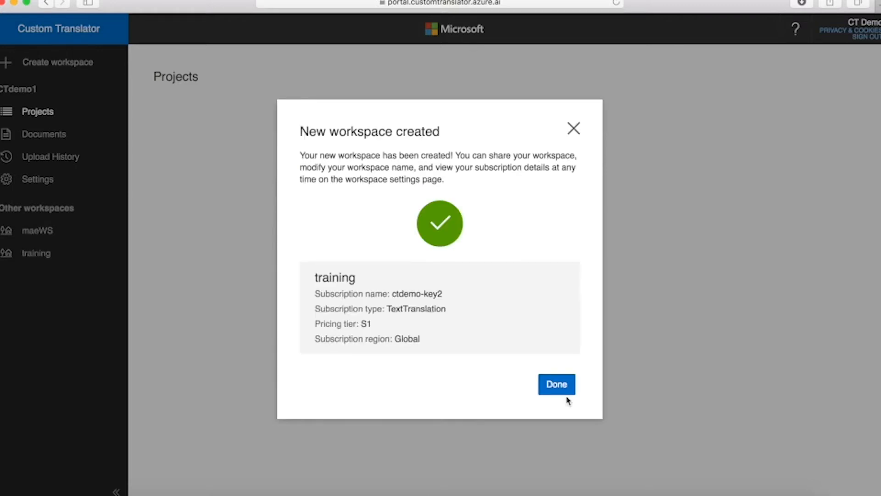
Step: Dismiss the confirmation, select the training workspace, and open the Create project dialog
click(560, 385)
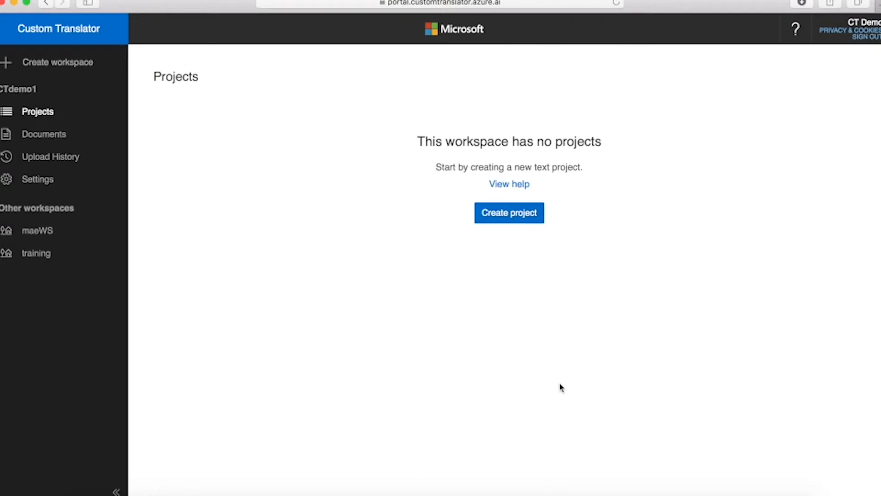
click(33, 256)
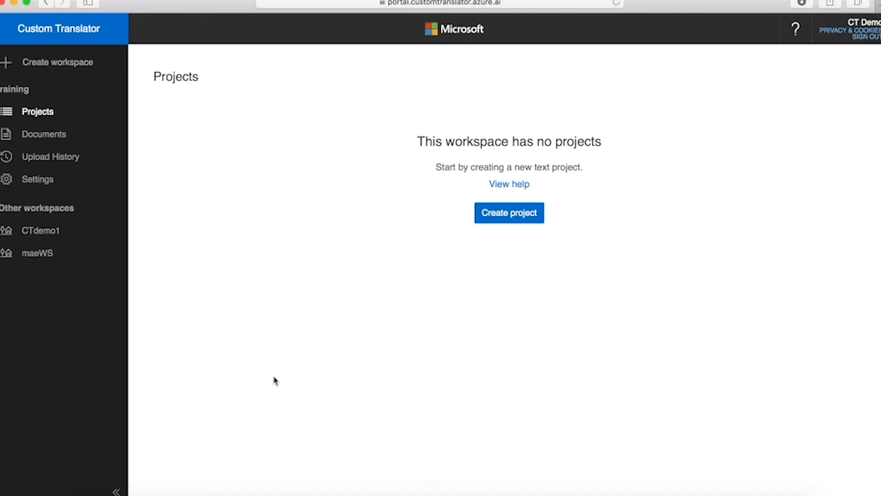
click(498, 221)
click(369, 122)
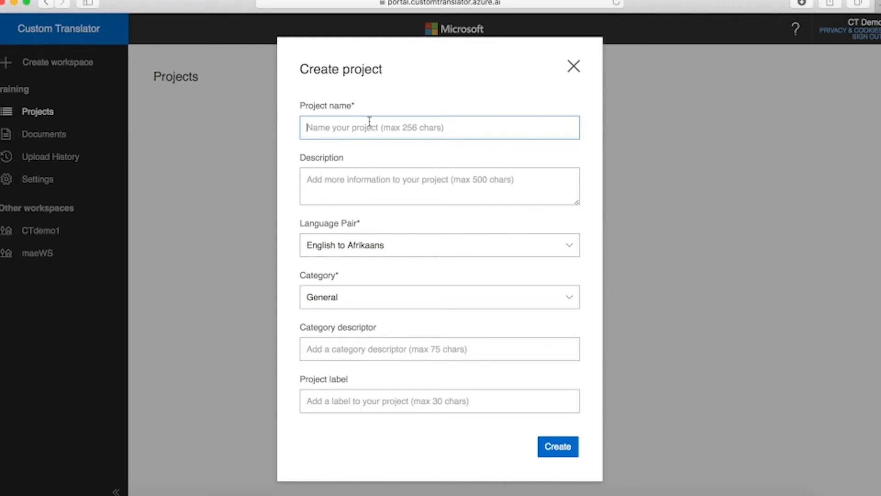
Step: Enter 'demo en-de' as the project name
text(demo)
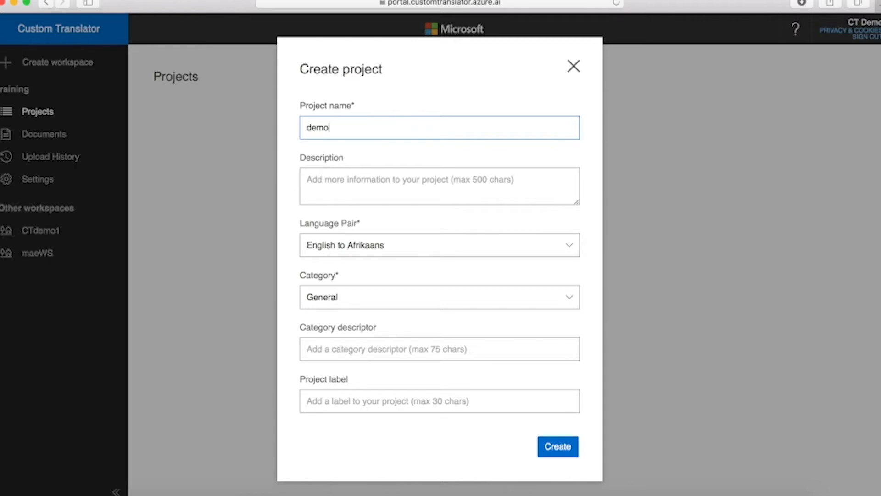
text(en-de)
Step: Set the language pair to English to German and keep the category as General
click(569, 250)
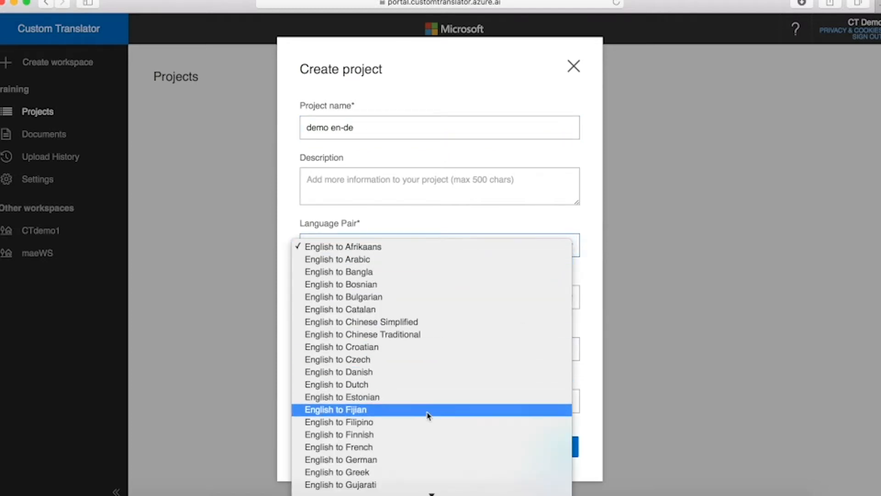
click(366, 463)
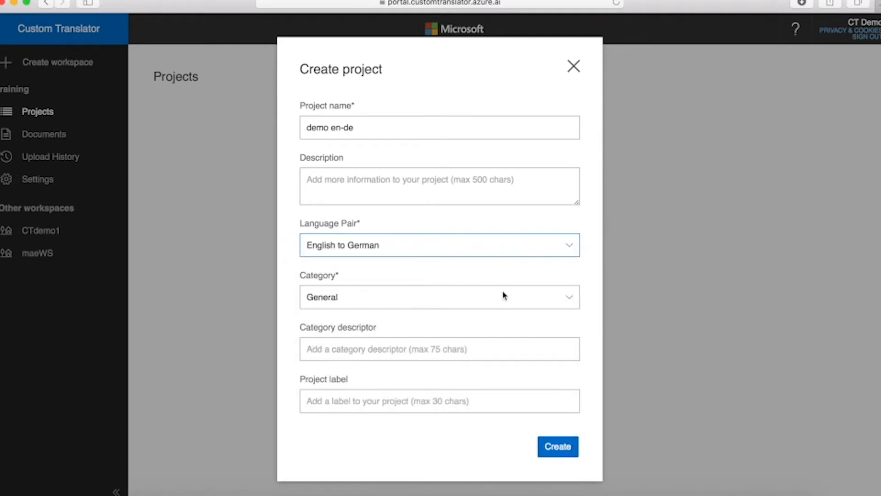
click(569, 301)
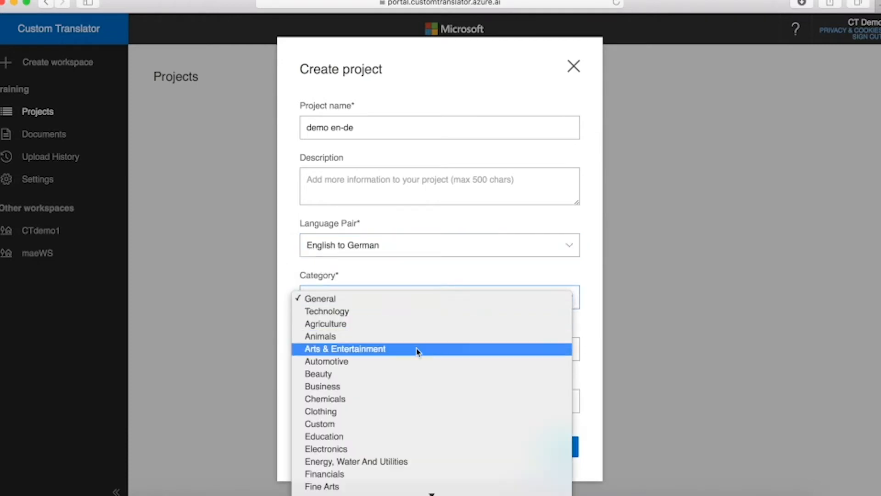
click(373, 340)
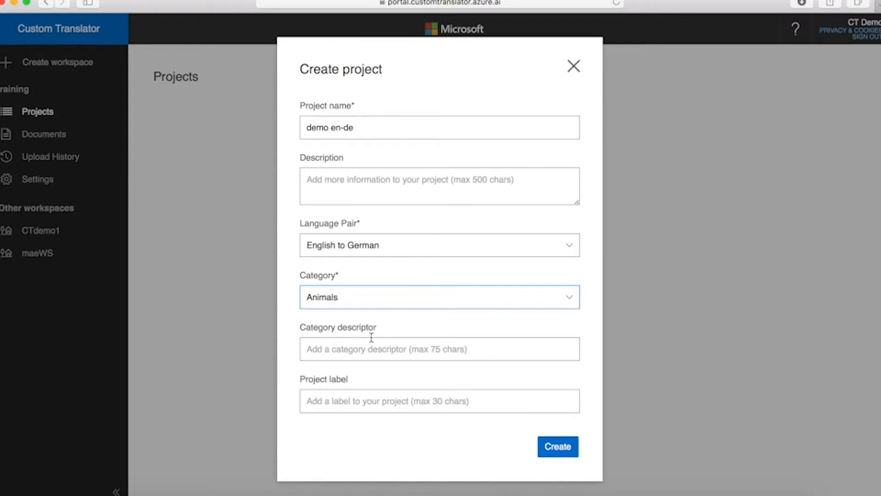
click(567, 299)
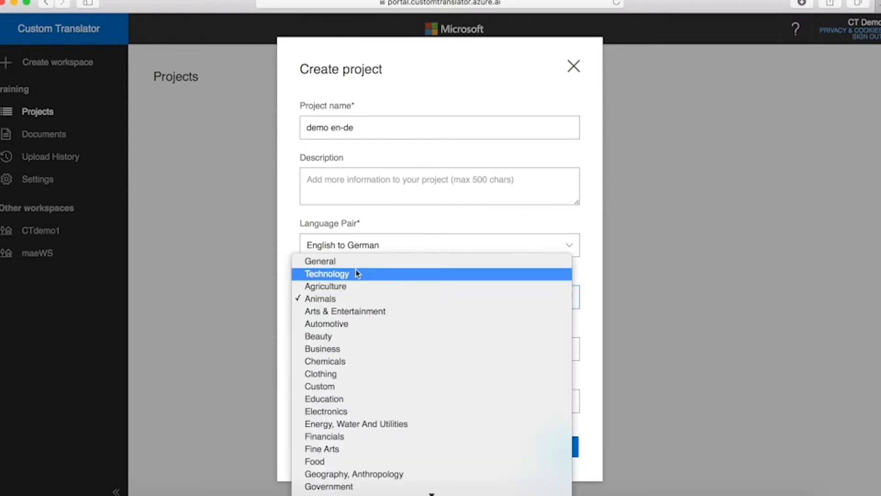
click(324, 261)
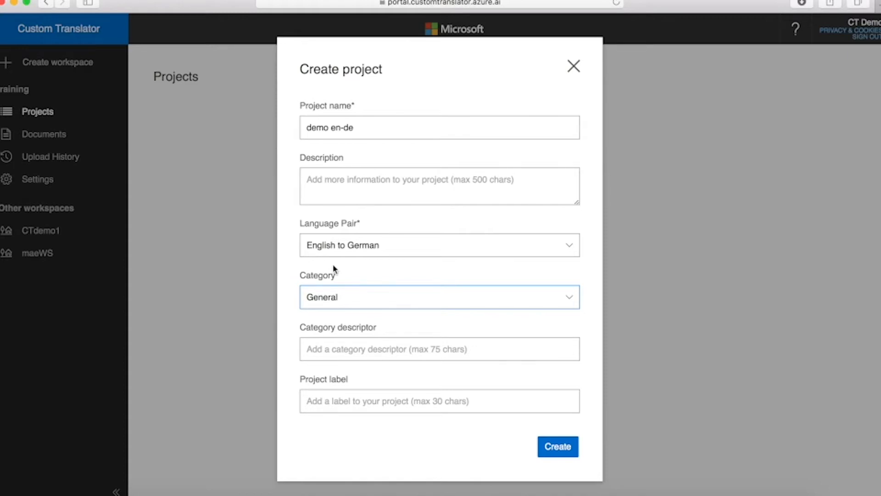
key(space)
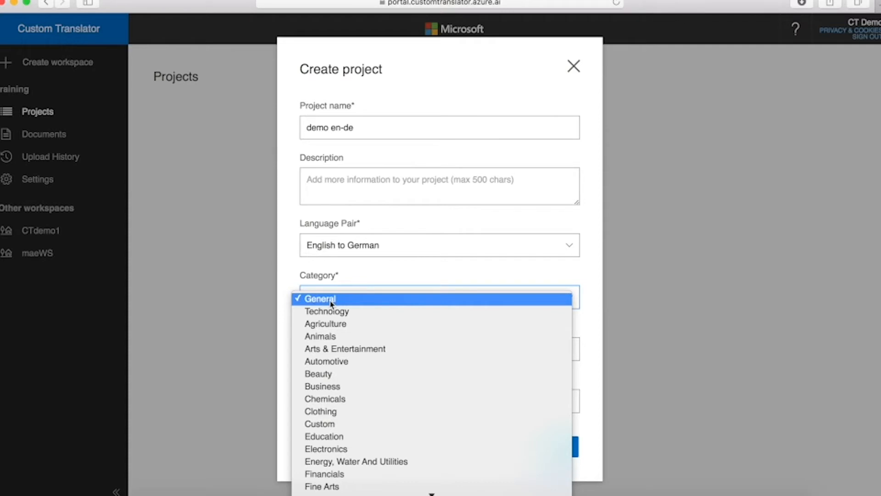
click(427, 273)
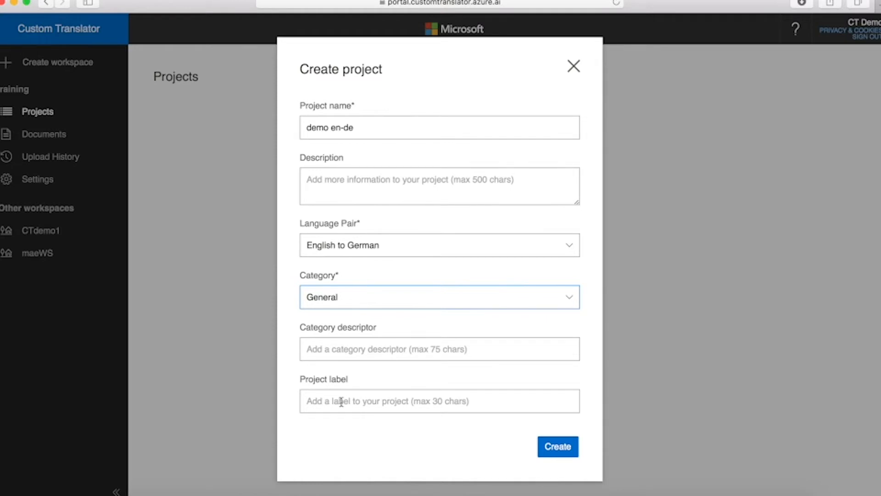
click(333, 180)
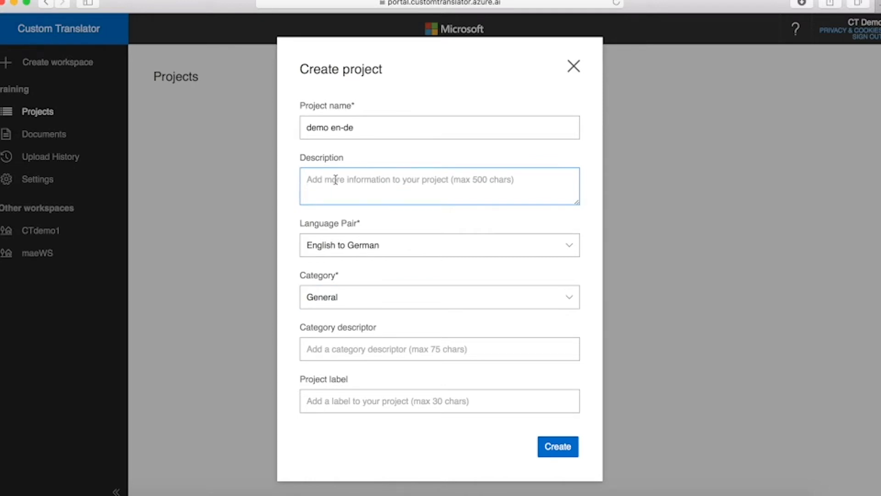
Step: Leave the category descriptor blank and create the 'demo en-de' English–German project
click(323, 349)
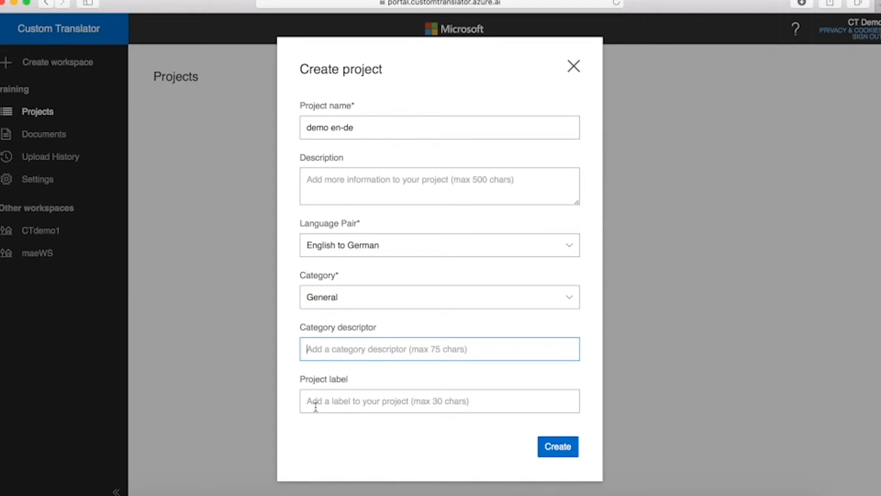
click(559, 450)
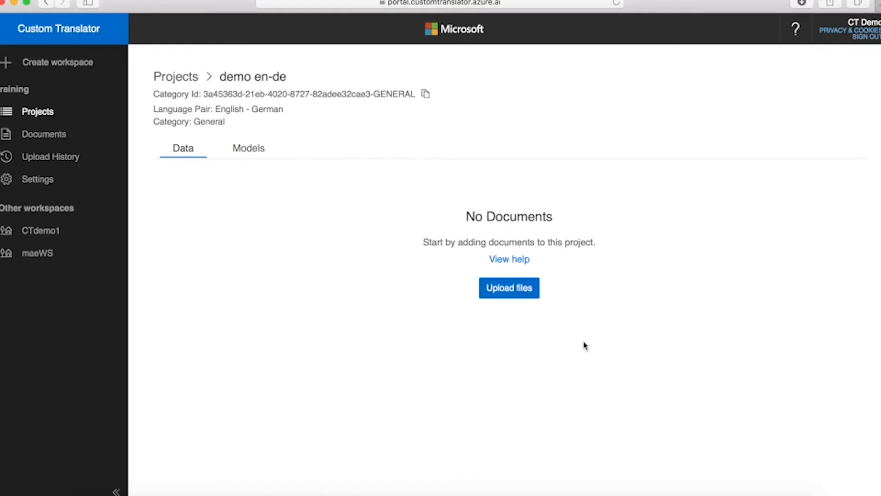
Step: Open the Upload files dialog for the 'demo en-de' project's data
click(515, 291)
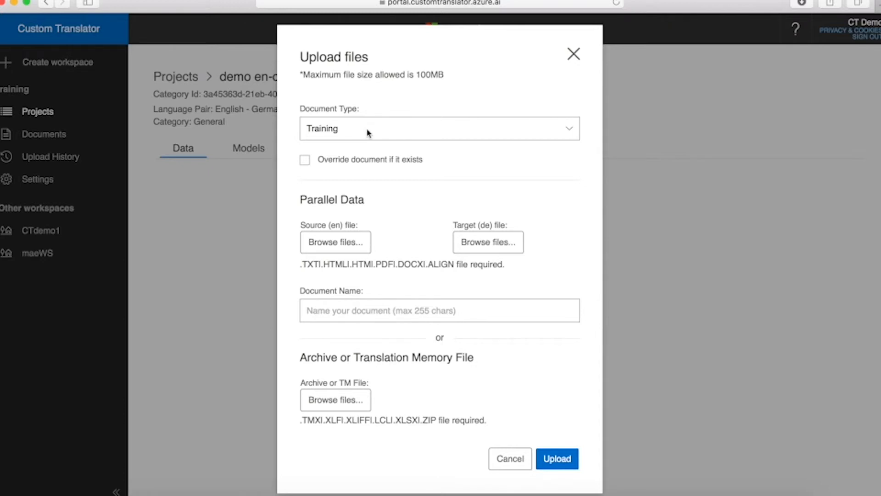
Step: Review the document type options and choose Training for the upload
click(573, 132)
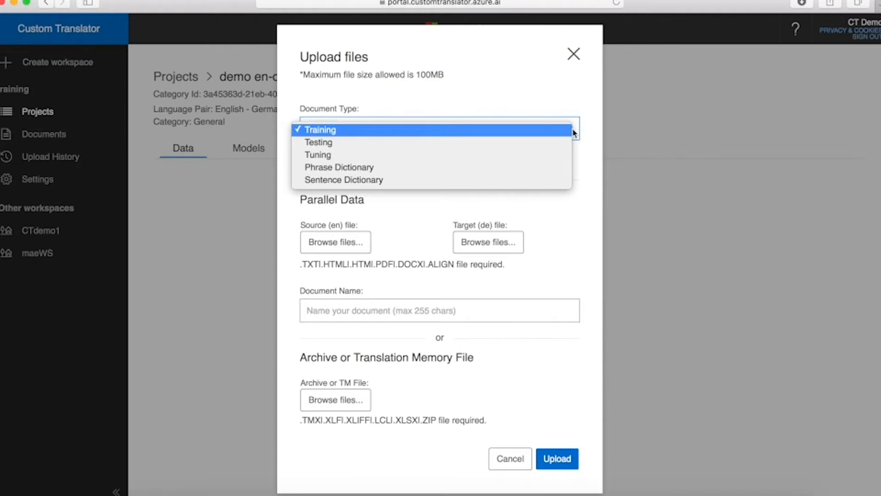
click(330, 131)
Step: Keep Training as the document type and browse for the English source file
click(572, 133)
click(326, 130)
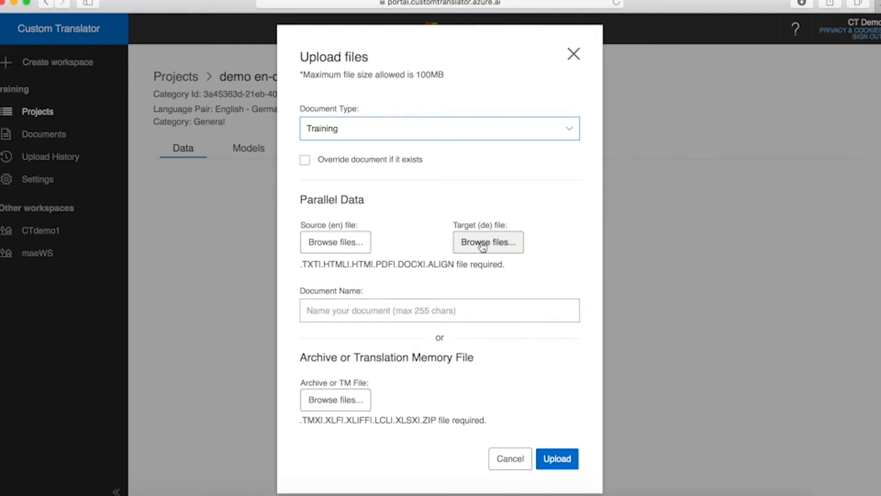
click(347, 244)
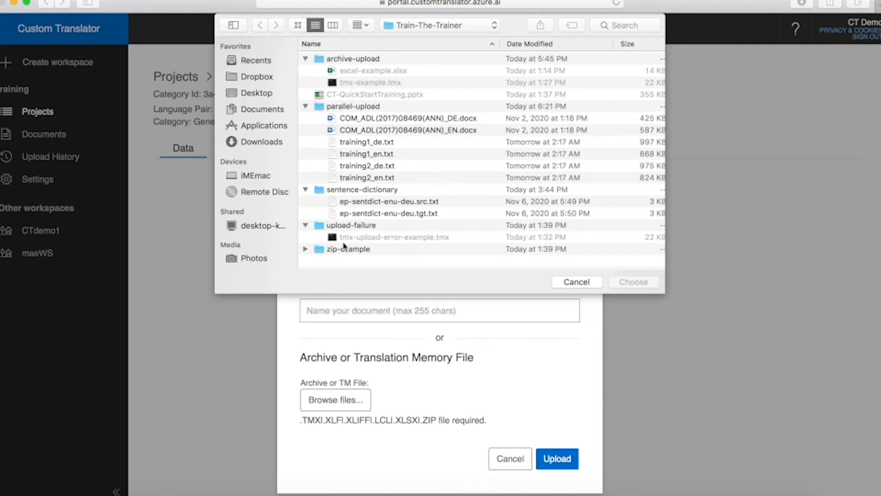
Step: Choose COM_ADL(2017)08469(ANN)_EN.docx as the English source file
click(366, 131)
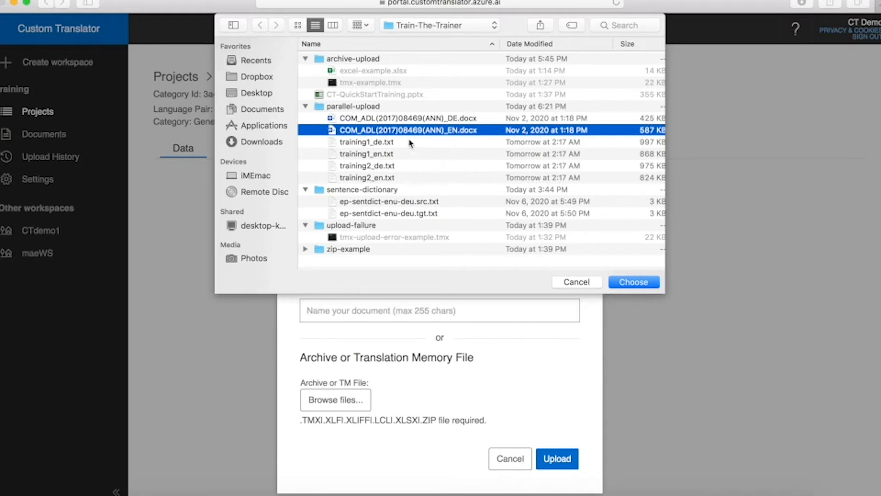
click(636, 282)
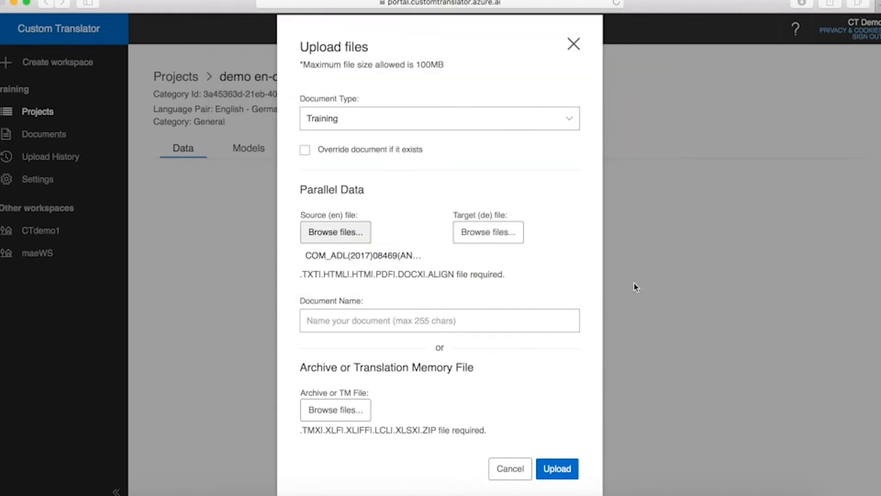
Step: Choose COM_ADL(2017)08469(ANN)_DE.docx as the German target file
click(507, 236)
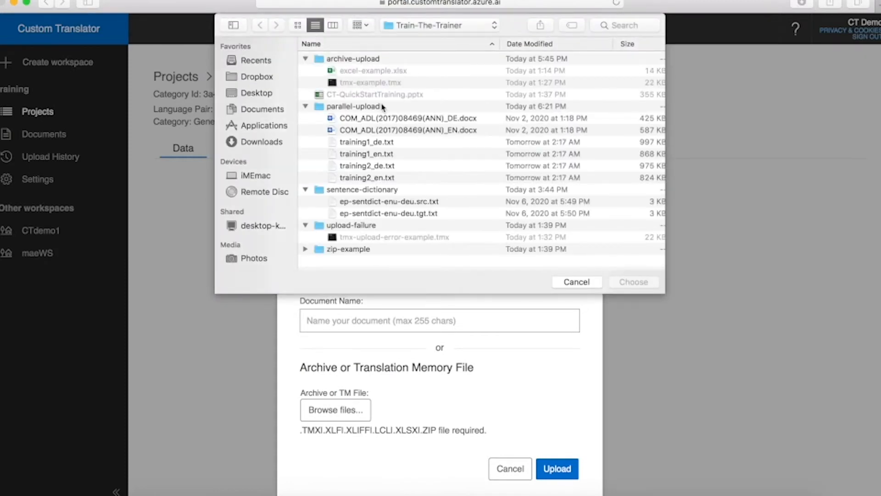
click(374, 118)
click(633, 283)
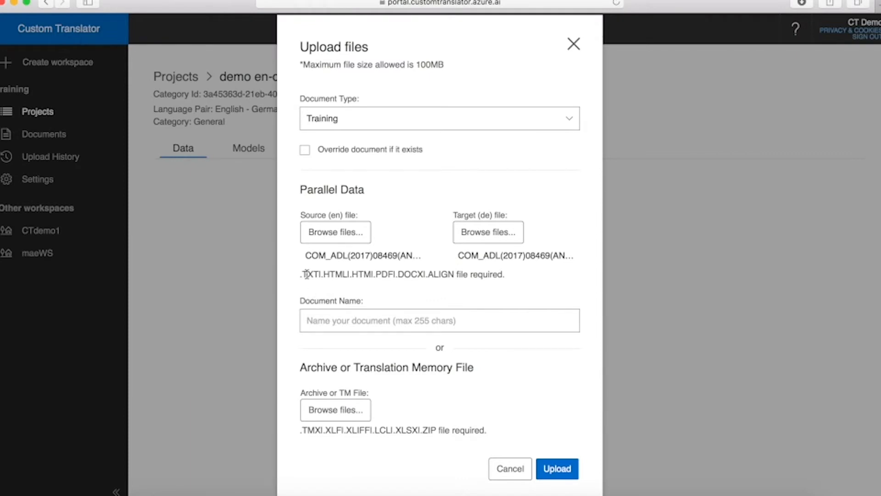
Step: Name the document COM_ADL(2017)08469(ANA) from the copied file name and upload the pair
drag(307, 256, 401, 252)
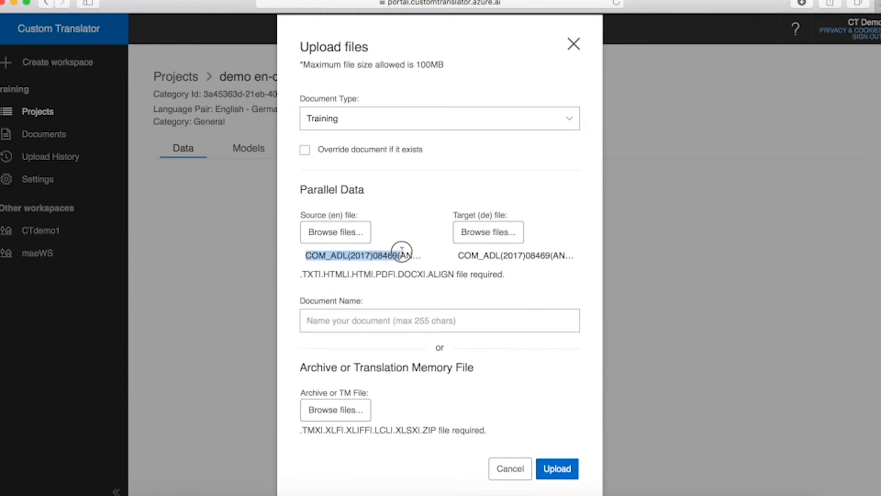
triple_click(410, 252)
key(super+c)
click(349, 321)
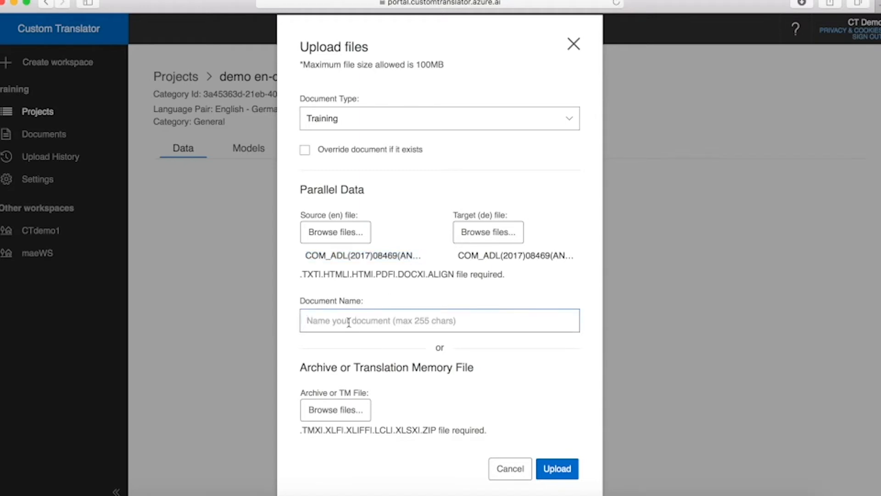
key(super+v)
text(A))
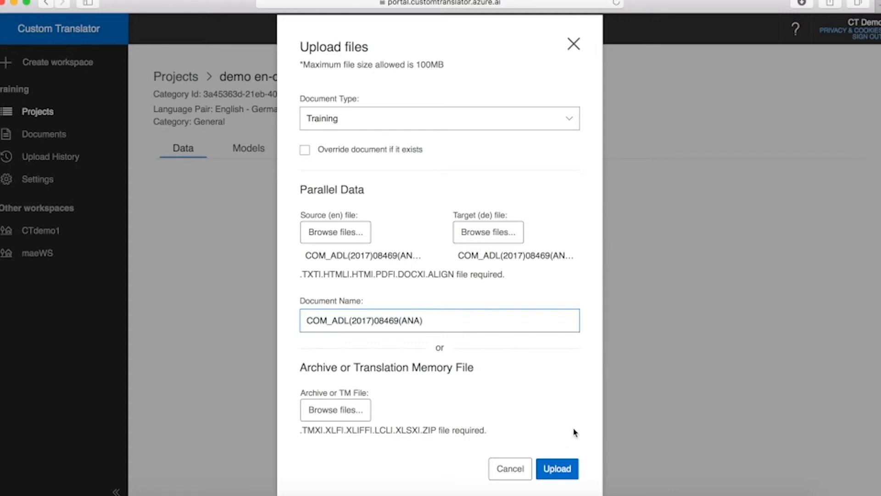
click(560, 479)
Step: Confirm both files uploaded, then reopen the 'demo en-de' project's document list
click(524, 299)
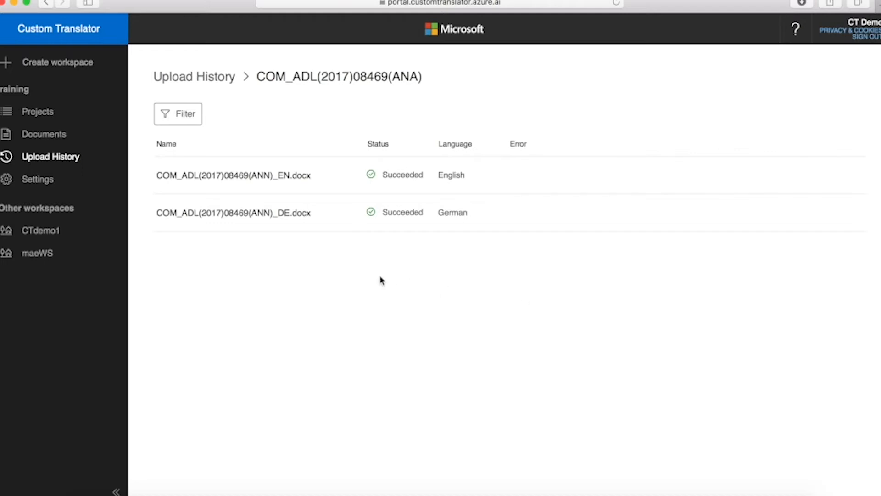
click(40, 114)
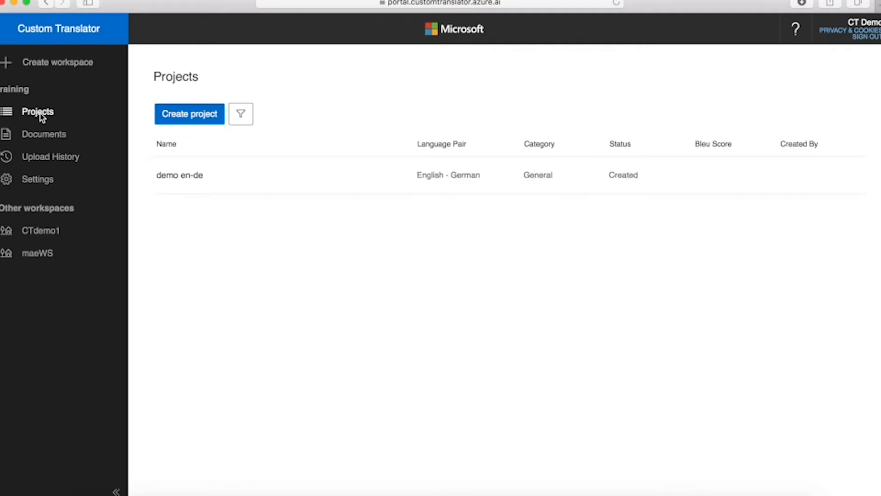
click(179, 175)
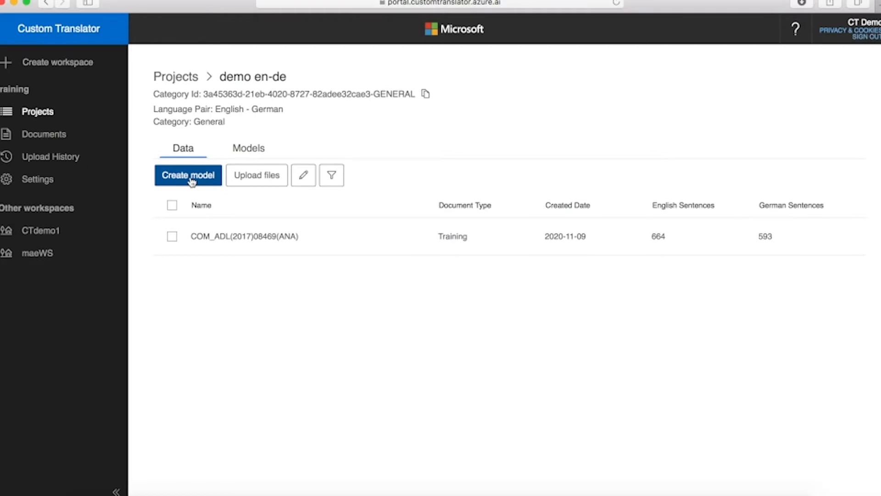
Step: Try a model from COM_ADL(2017)08469(ANA), dismiss the 10,000-pair warning, and reopen Upload files
click(172, 236)
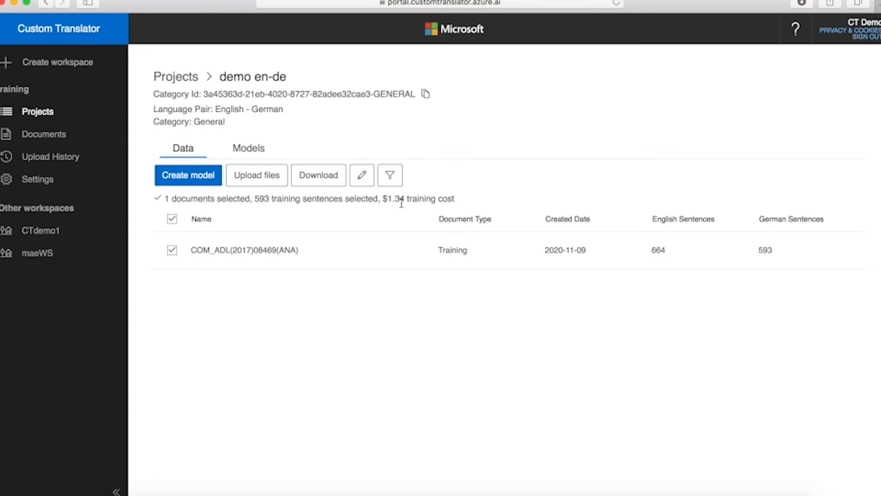
click(175, 178)
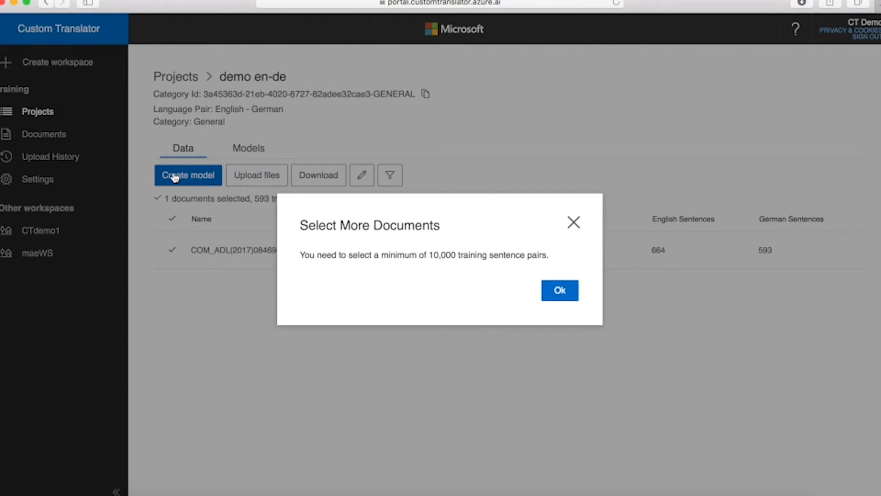
click(554, 294)
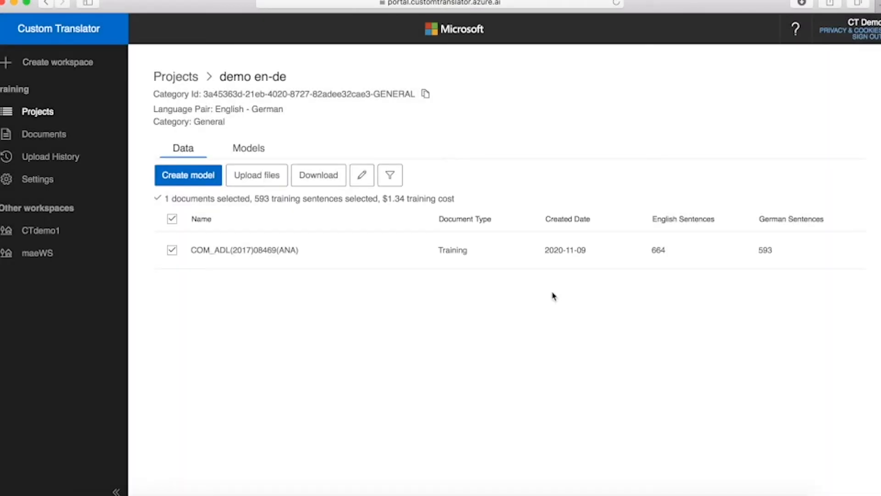
click(245, 180)
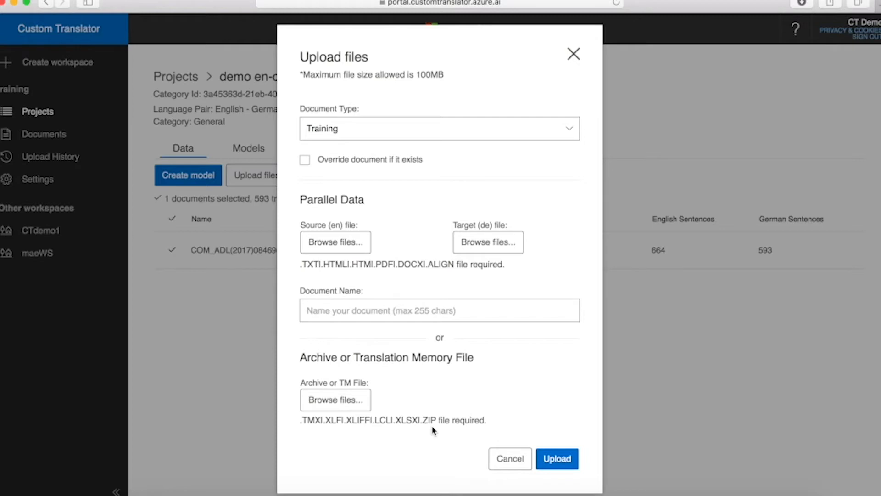
Step: Attach tmx-example.tmx as the archive/TM file and upload it
click(335, 401)
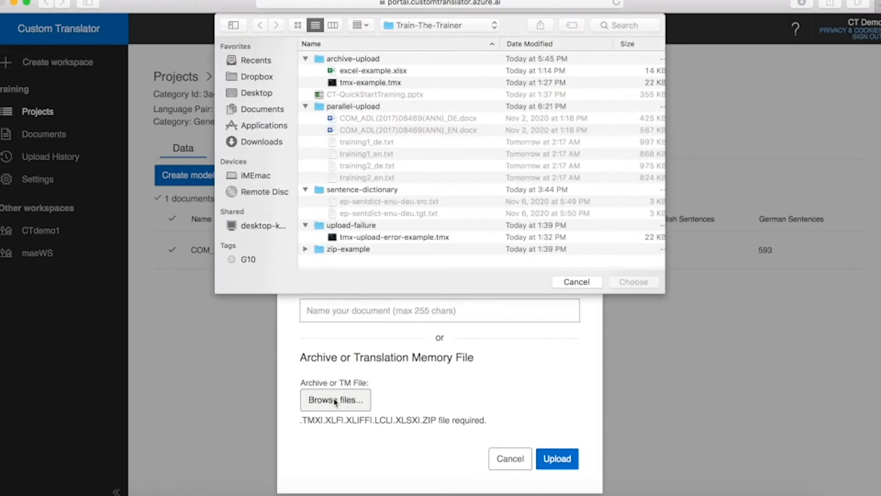
click(334, 84)
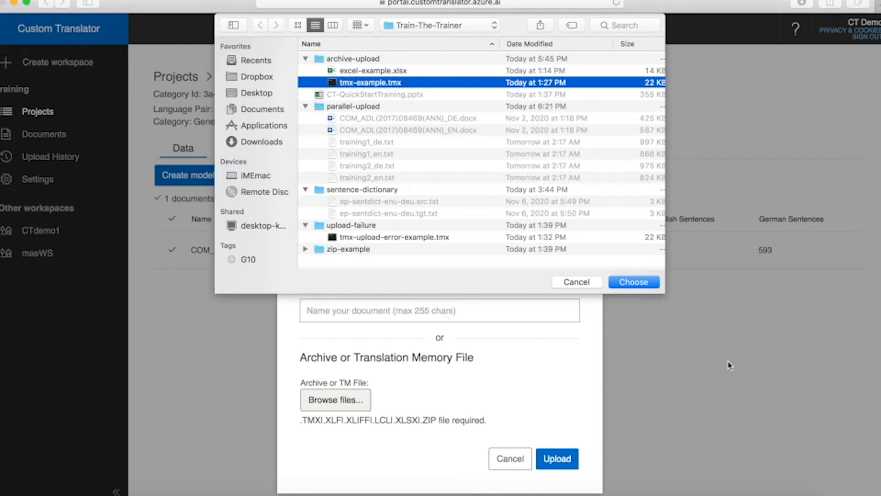
click(642, 284)
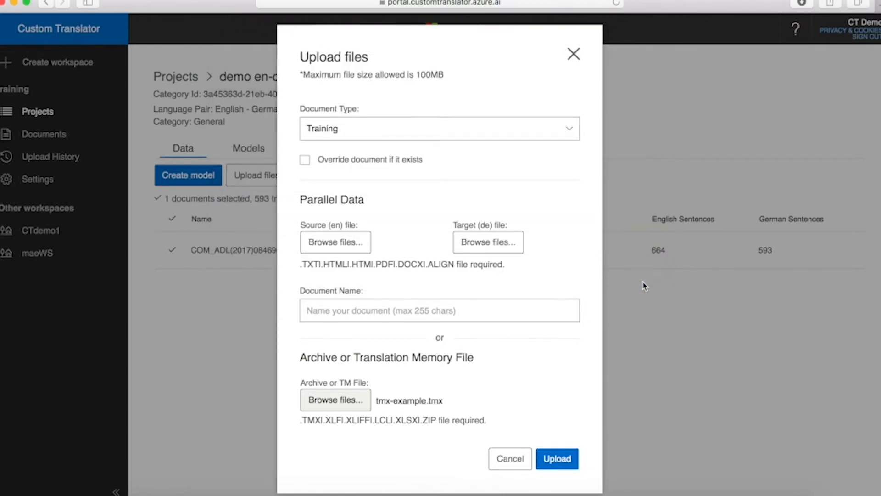
click(558, 461)
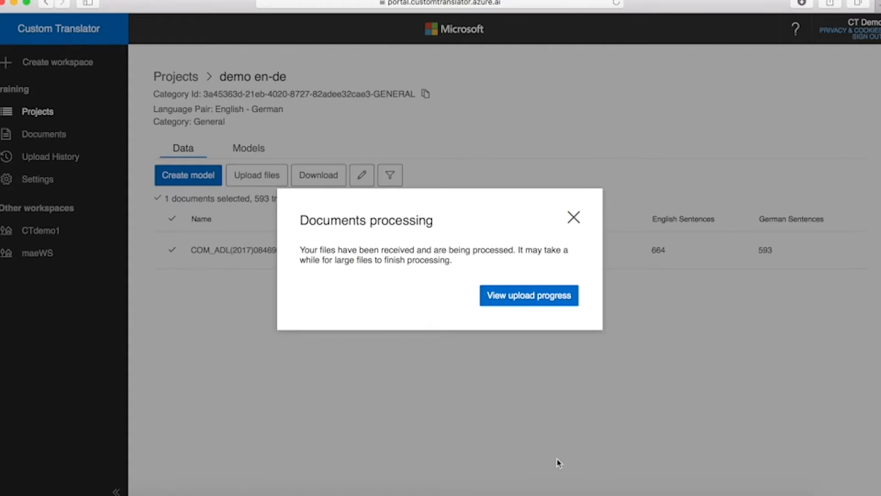
Step: Check the tmx-example upload progress and reopen the 'demo en-de' project
click(512, 298)
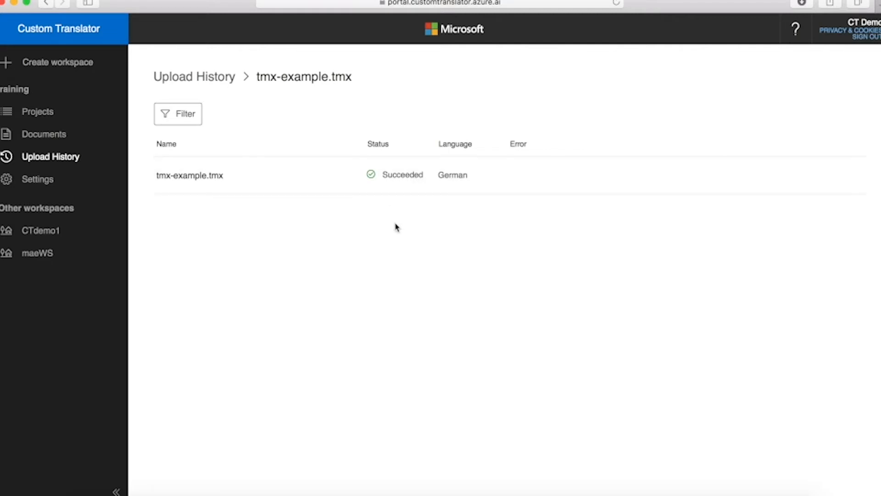
click(36, 115)
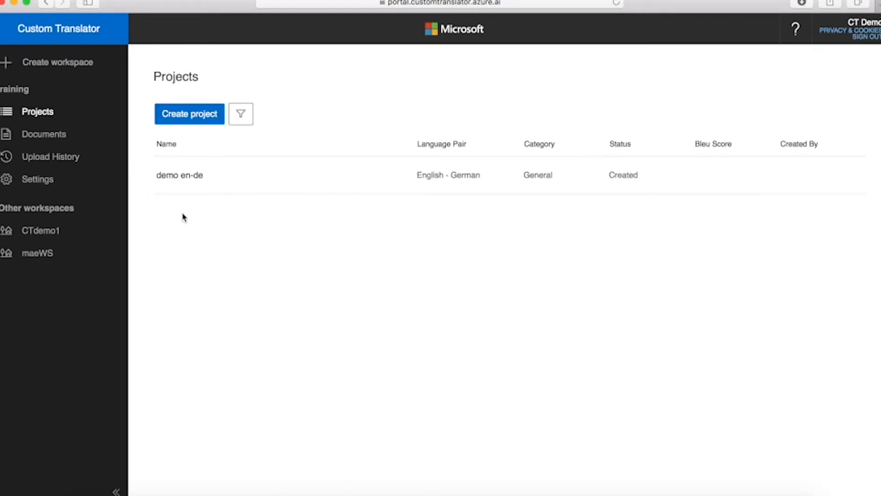
click(186, 183)
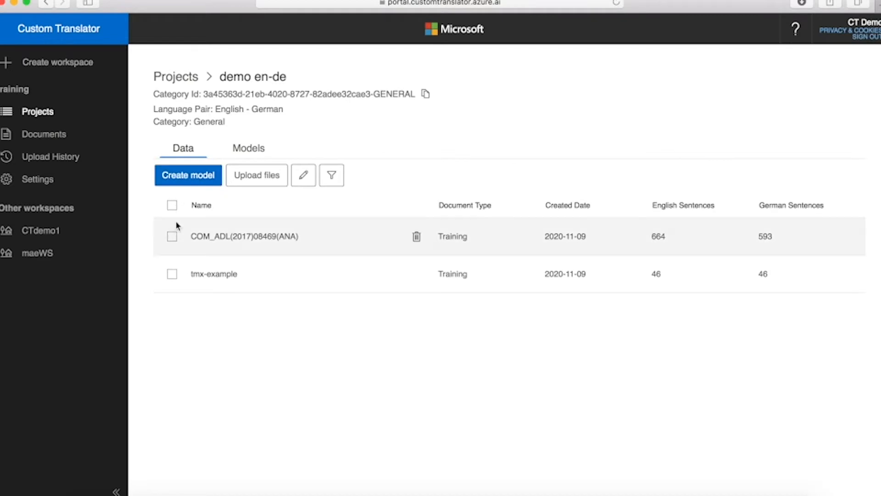
Step: Select COM_ADL(2017)08469(ANA) and tmx-example (639 sentences) and reopen Upload files
click(172, 236)
click(172, 290)
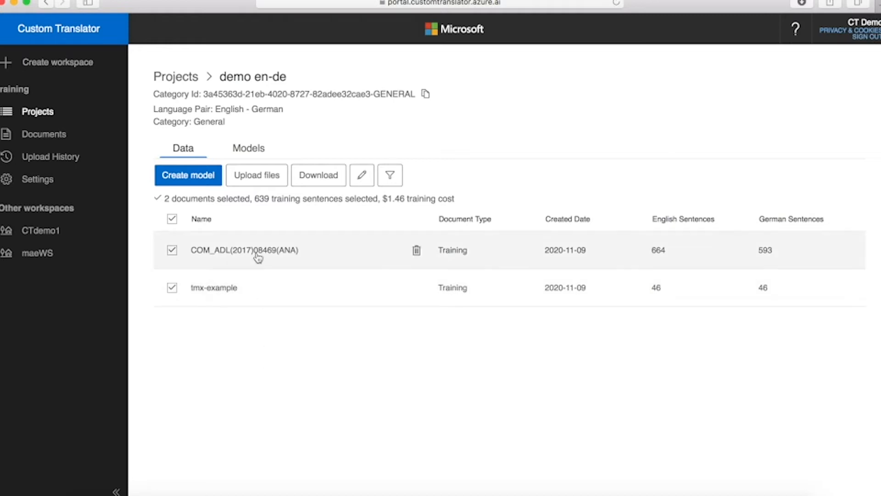
click(243, 180)
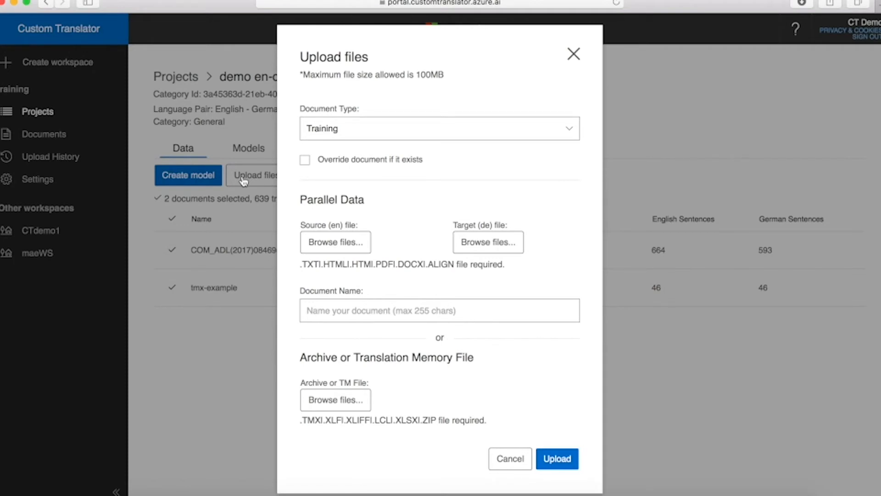
Step: Browse for an archive, expanding zip-example to show its AFCO .docx pairs and ZIP-Example.zip
click(347, 406)
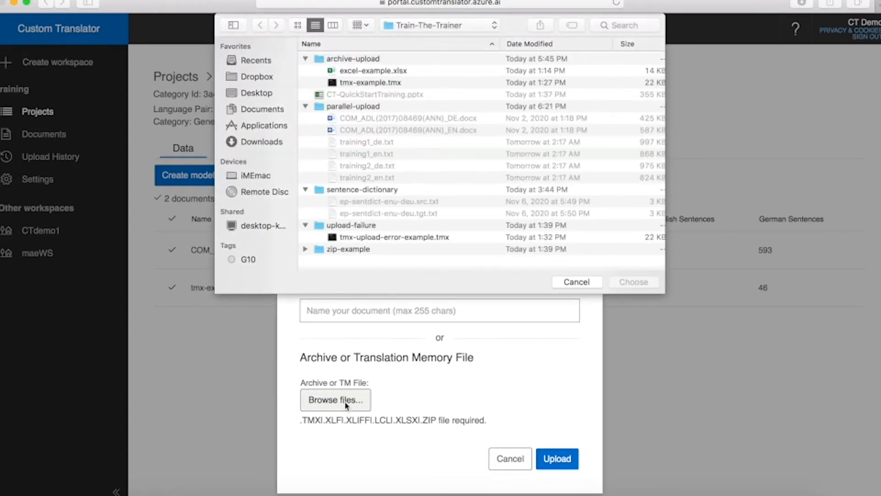
click(305, 250)
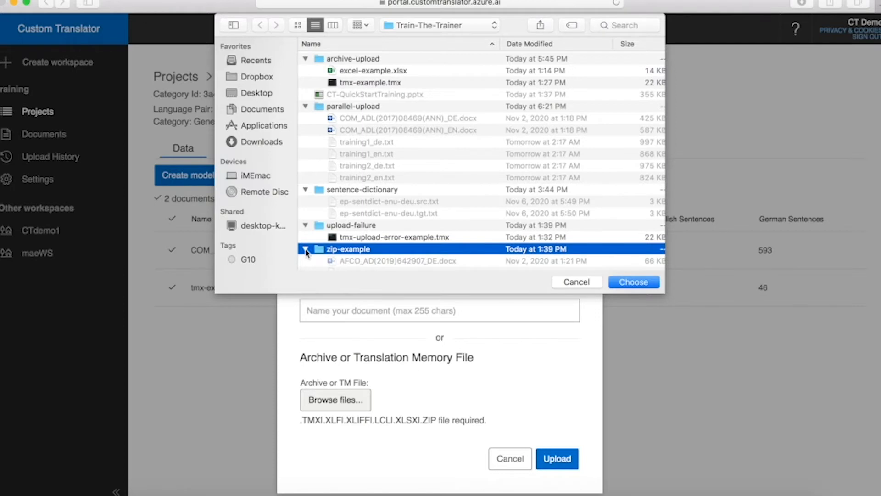
drag(277, 294, 284, 495)
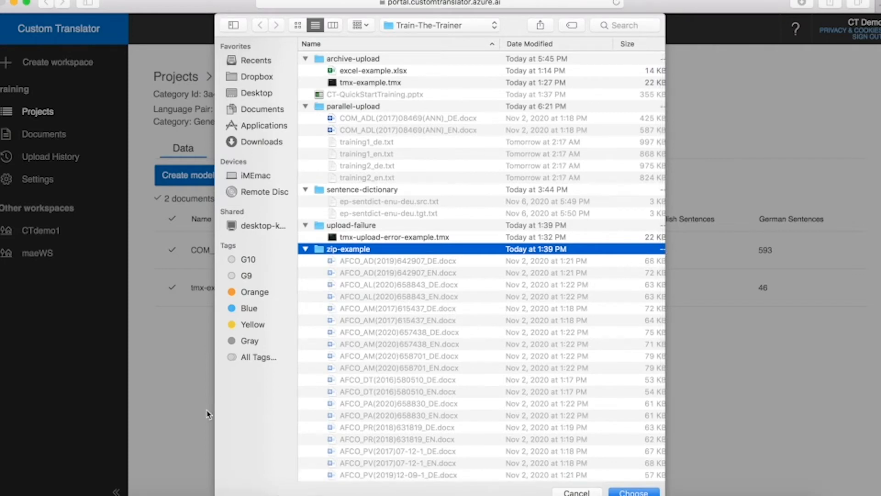
scroll(357, 370, down, 5)
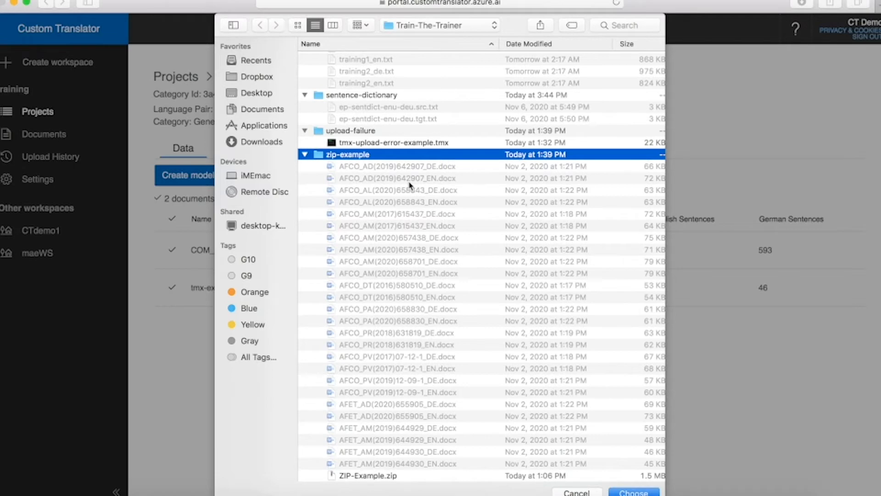
Step: Pick ZIP-Example.zip as the archive and upload it as training data
click(360, 478)
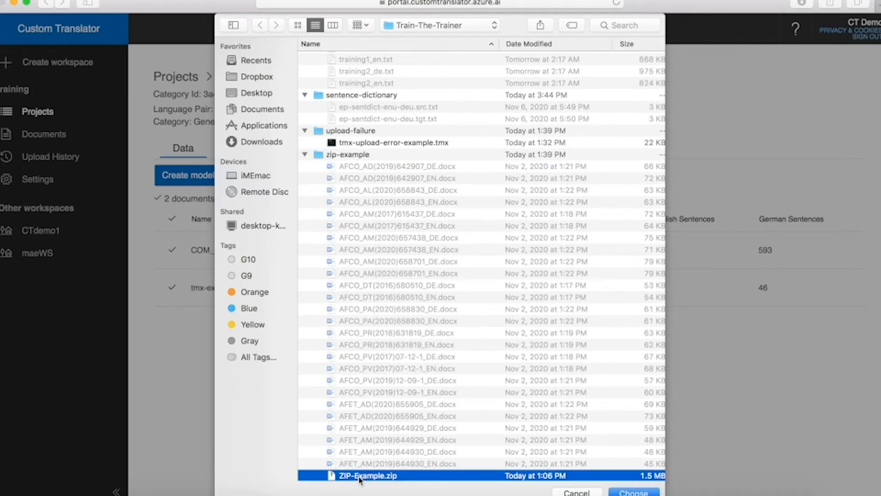
click(634, 491)
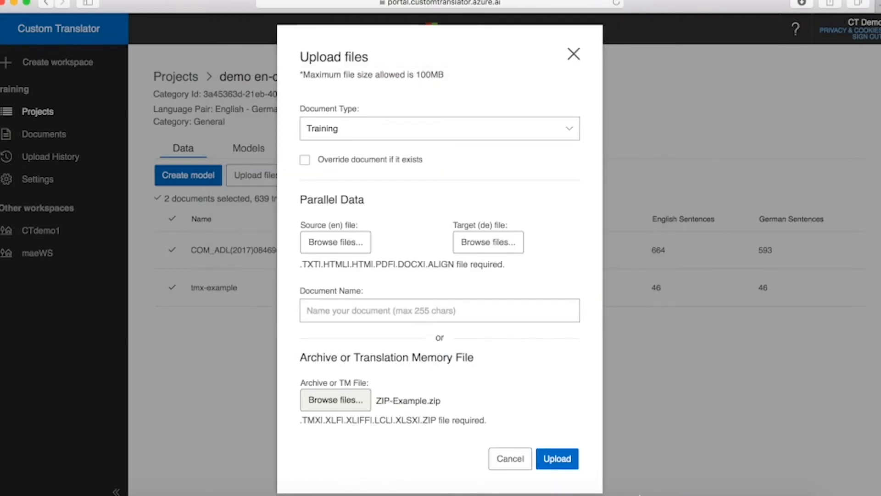
click(567, 466)
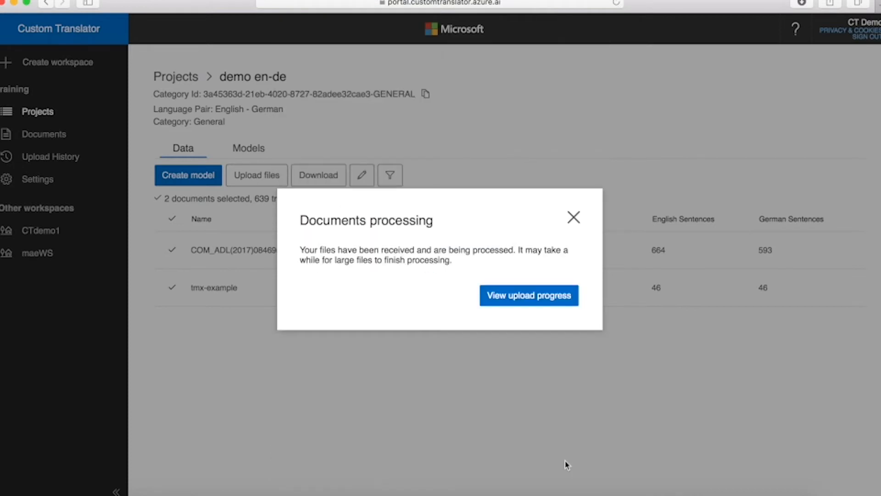
Step: Page through ZIP-Example.zip's upload history to confirm its German and English files Succeeded, then return to Projects
click(531, 298)
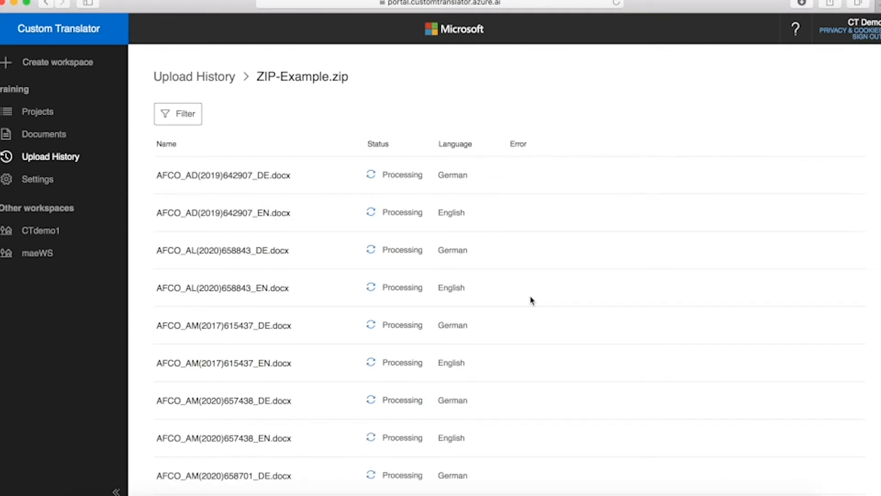
scroll(531, 301, down, 3)
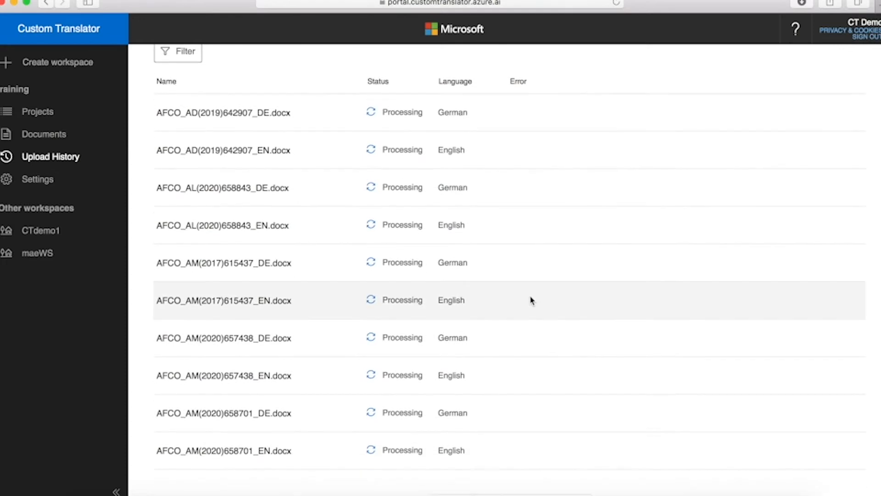
scroll(532, 300, down, 2)
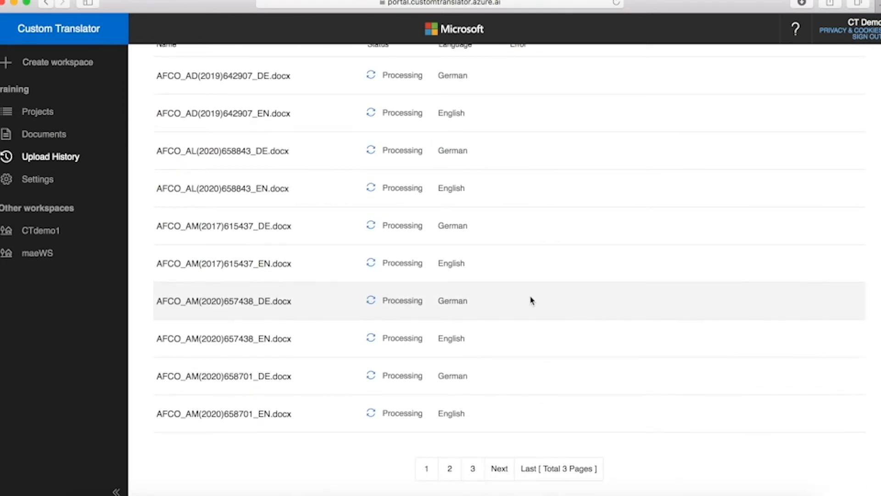
scroll(532, 301, up, 2)
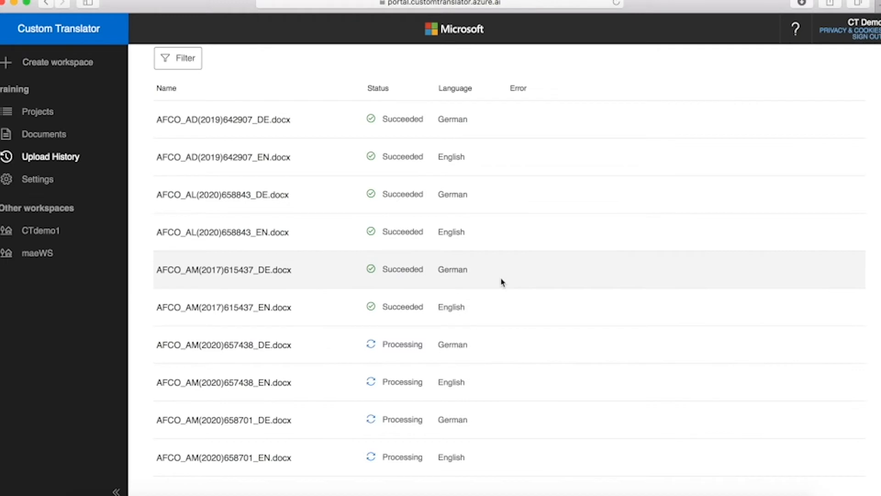
scroll(530, 324, down, 2)
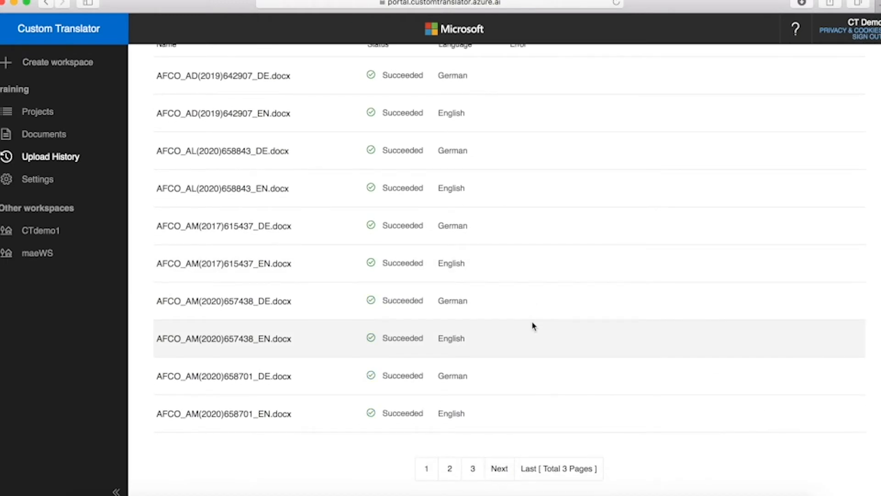
click(473, 469)
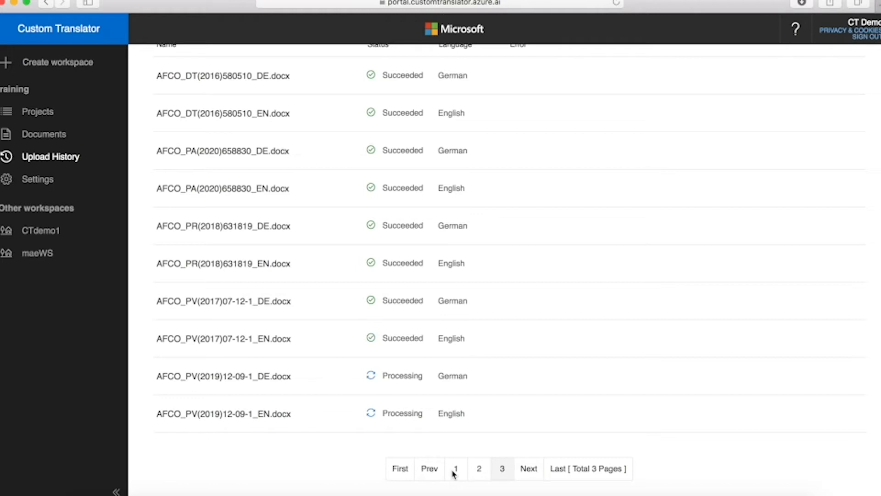
click(504, 471)
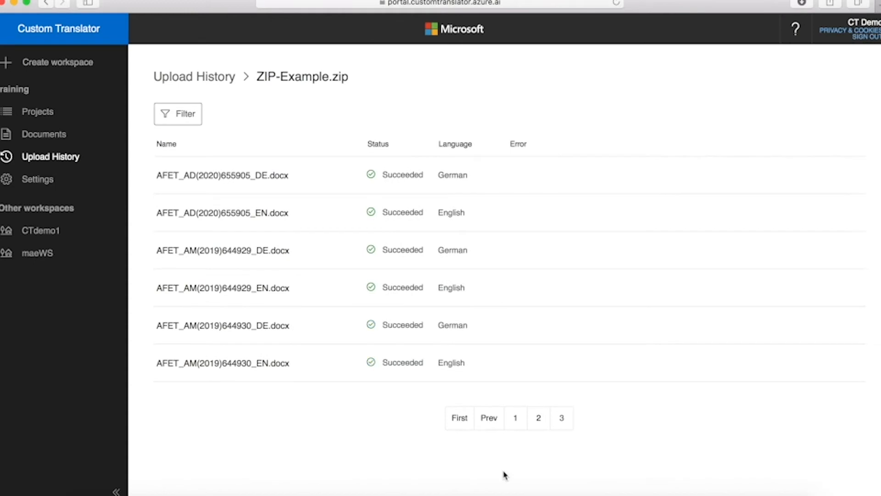
click(31, 114)
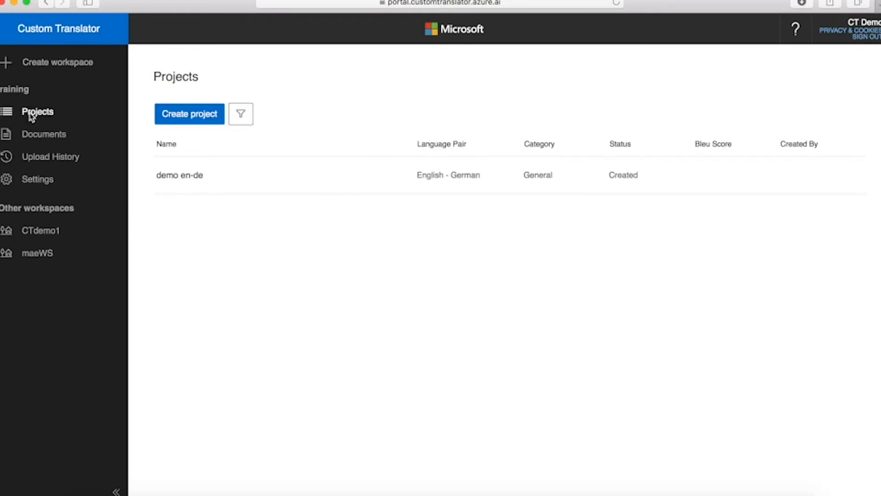
click(170, 175)
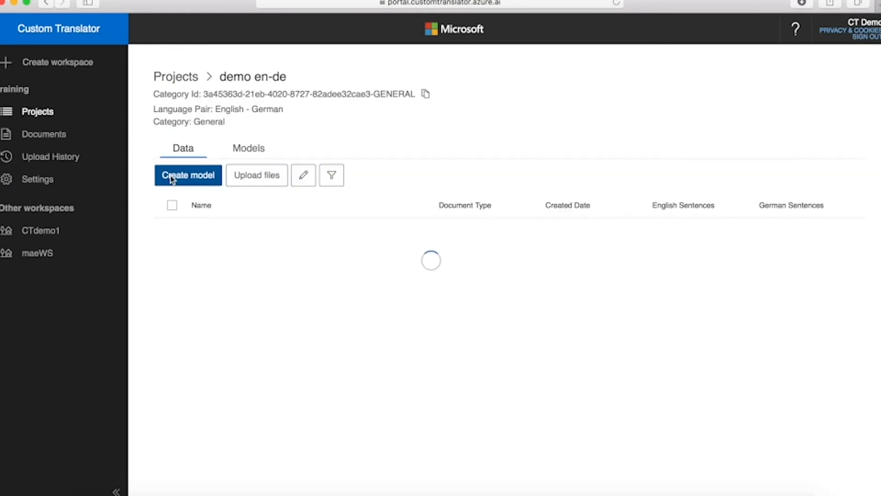
scroll(351, 339, down, 2)
scroll(352, 340, down, 2)
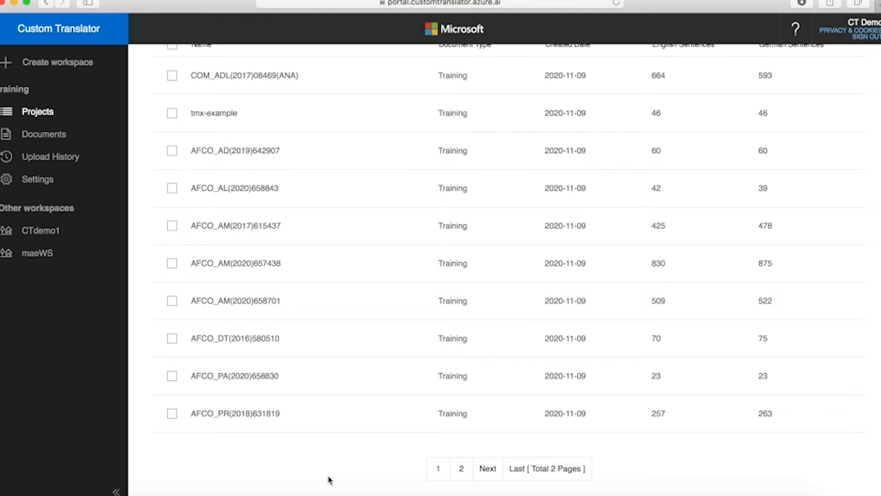
scroll(339, 472, up, 3)
scroll(339, 470, up, 1)
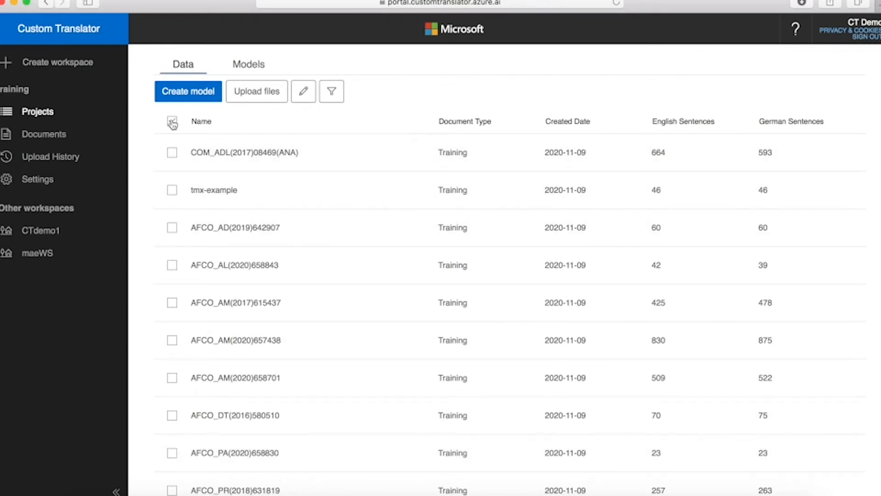
Step: Select all 15 documents in demo en-de, then clear the selection
click(172, 122)
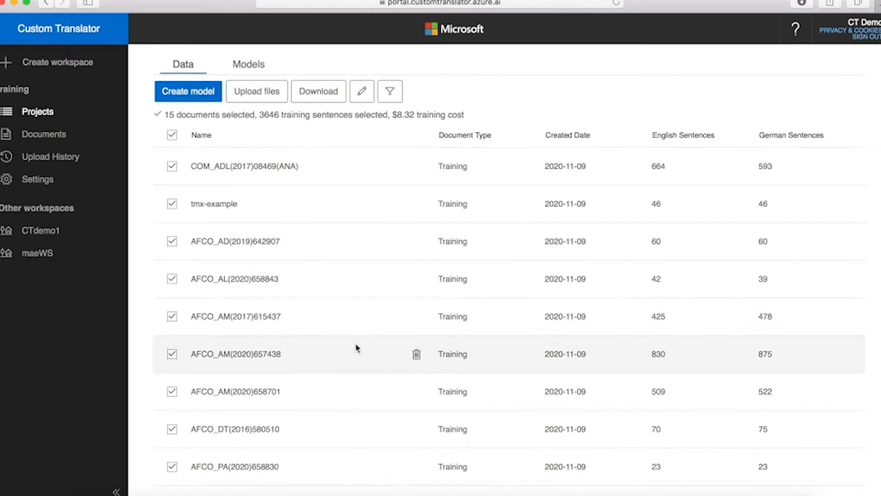
scroll(358, 348, down, 4)
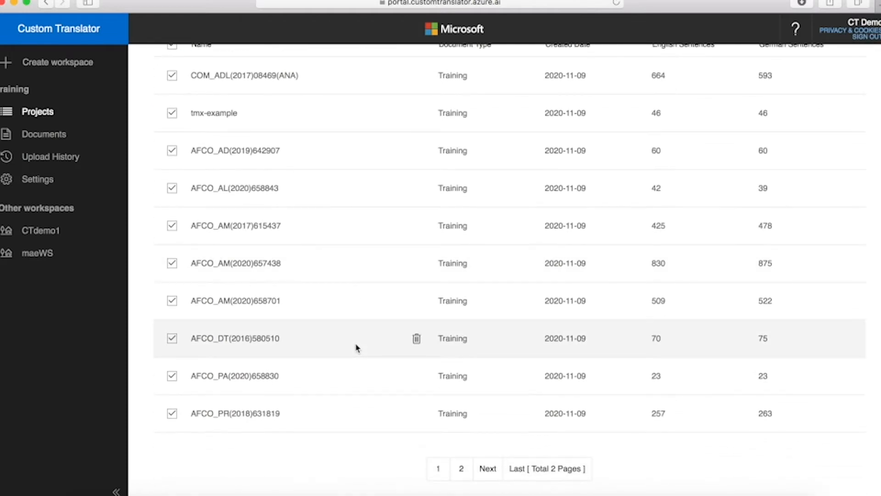
scroll(357, 347, up, 8)
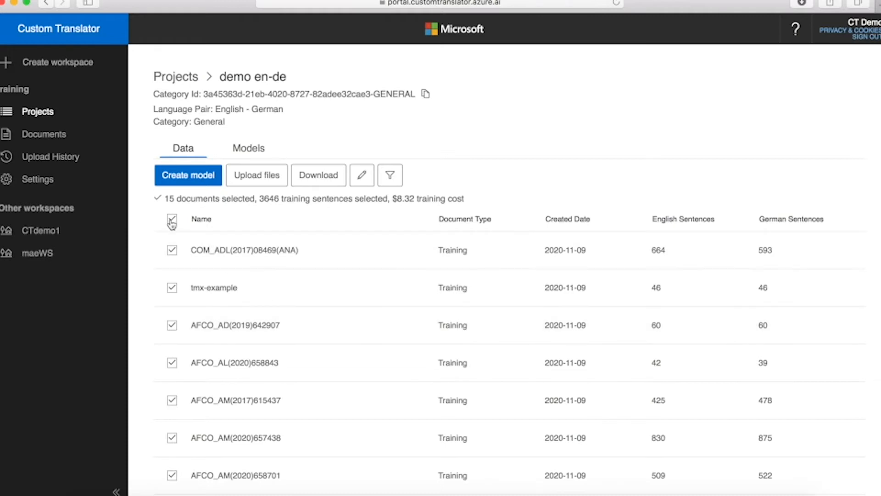
click(172, 219)
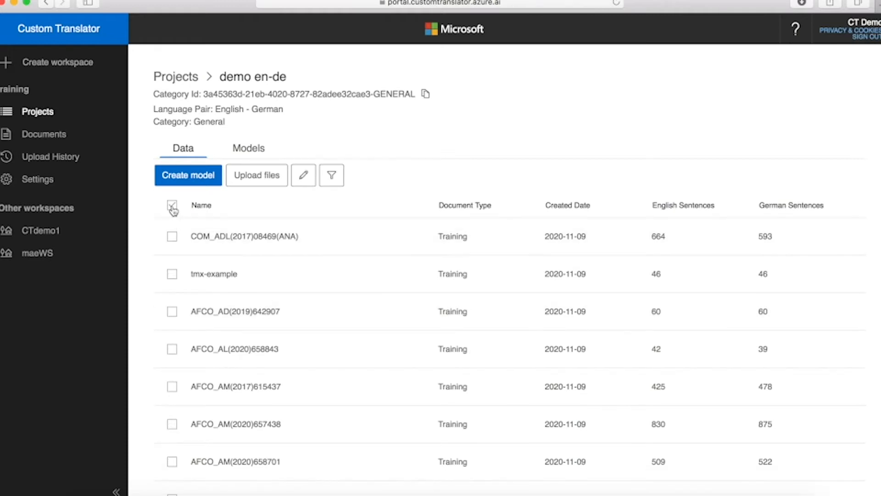
click(172, 236)
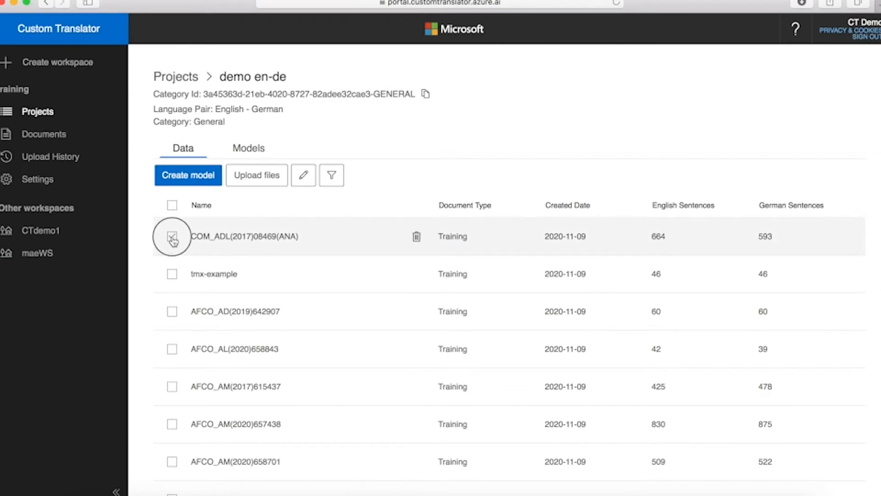
click(173, 290)
click(173, 326)
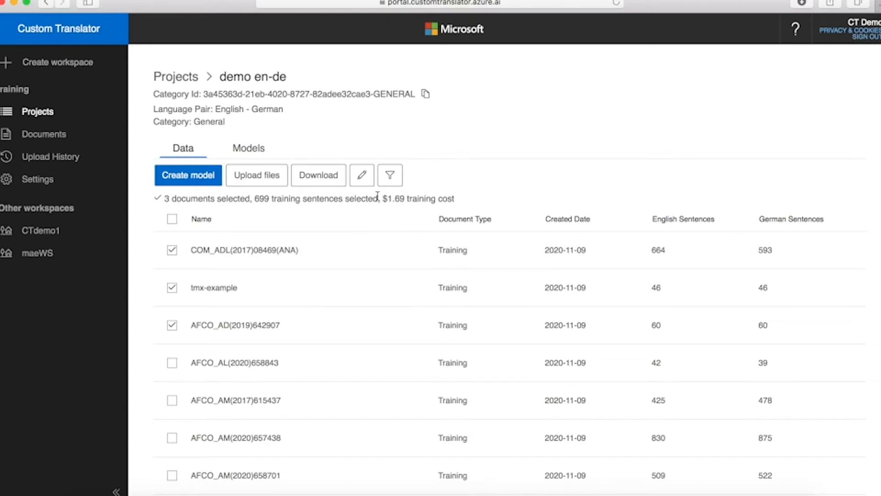
click(172, 249)
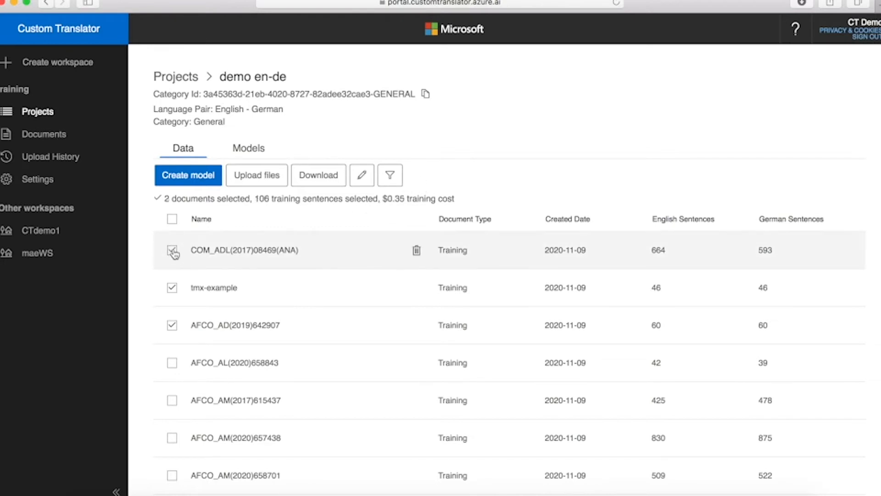
click(391, 181)
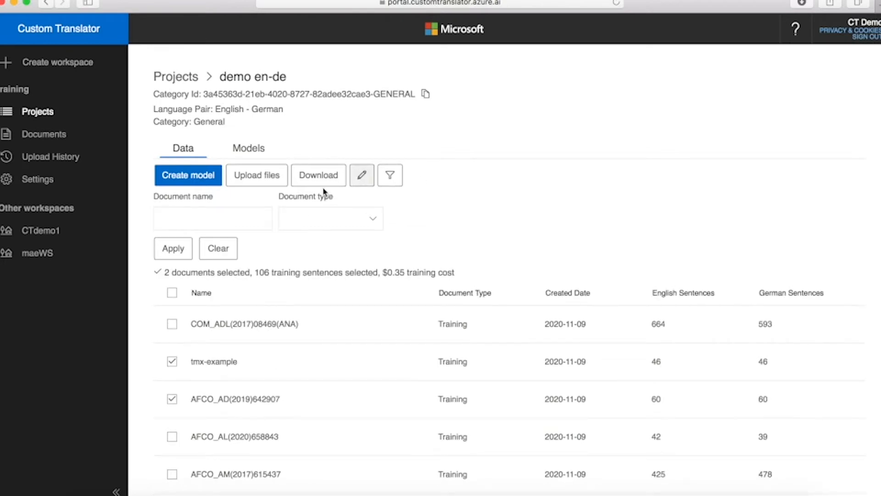
Step: Filter the document list by the name 'afco_' and scroll through the matches
click(226, 219)
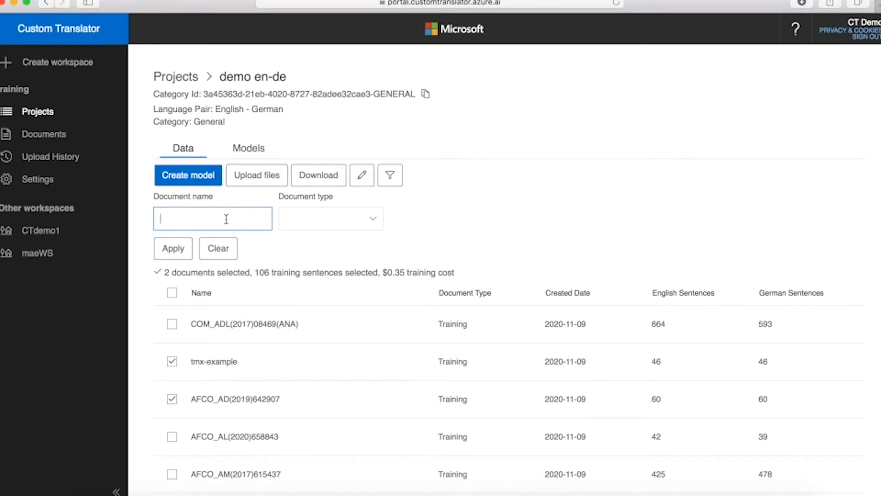
text(afco_)
click(177, 250)
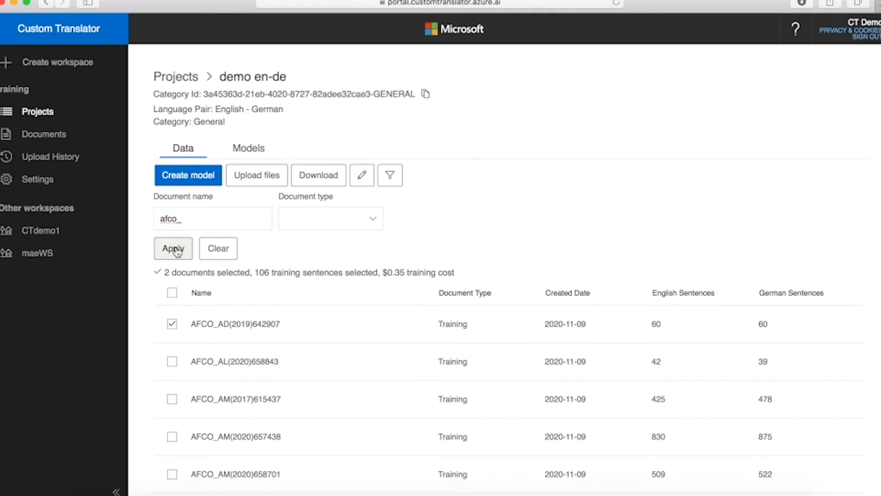
scroll(300, 366, down, 3)
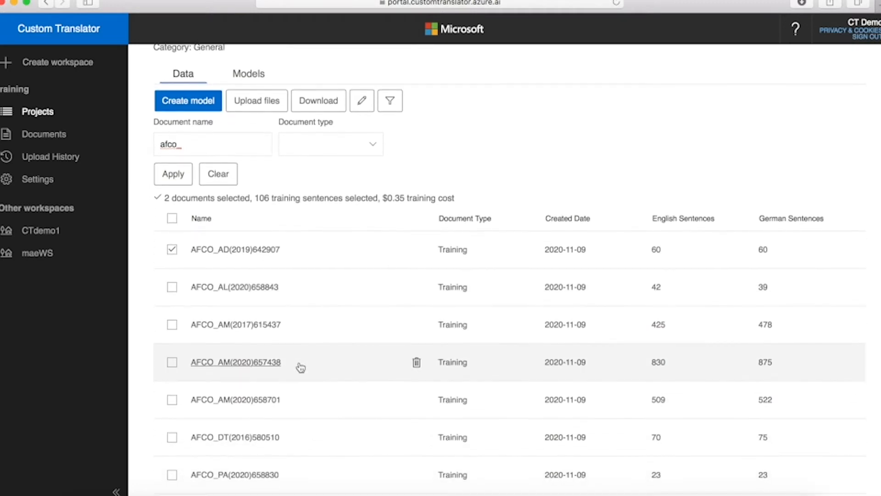
scroll(301, 367, down, 4)
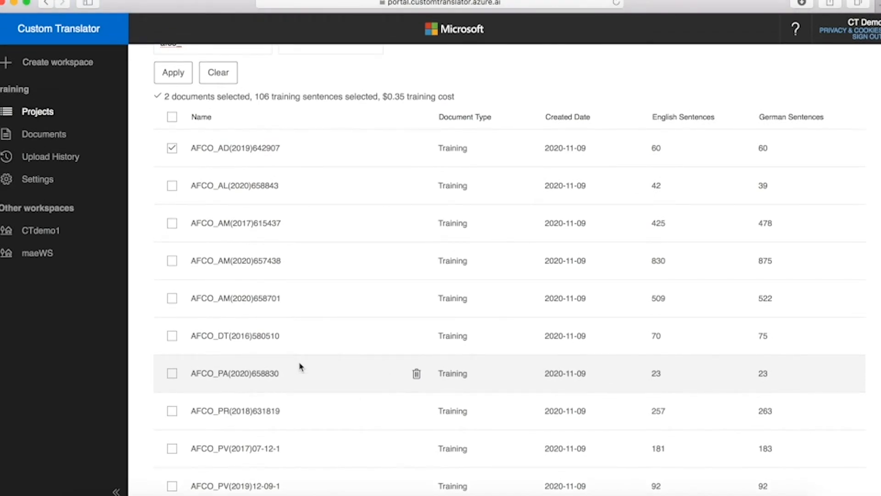
scroll(300, 367, up, 6)
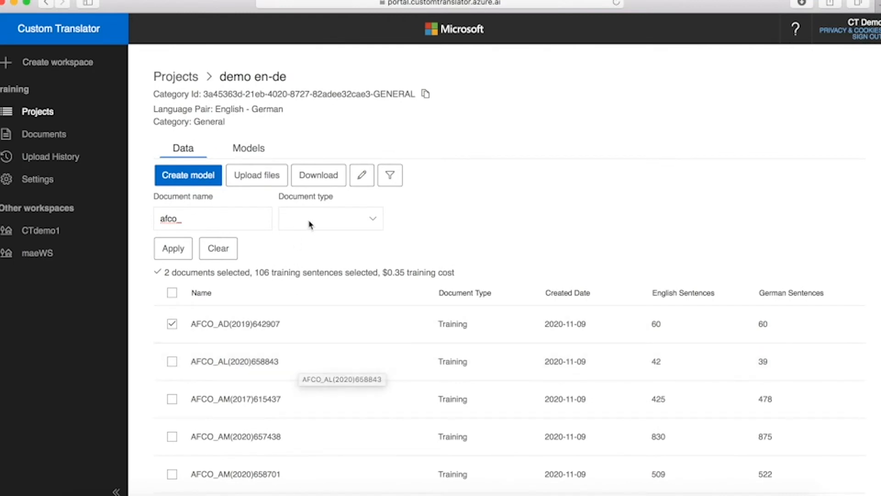
Step: Clear the afco_ filter and select all 15 documents (3646 sentences, $8.32)
click(373, 220)
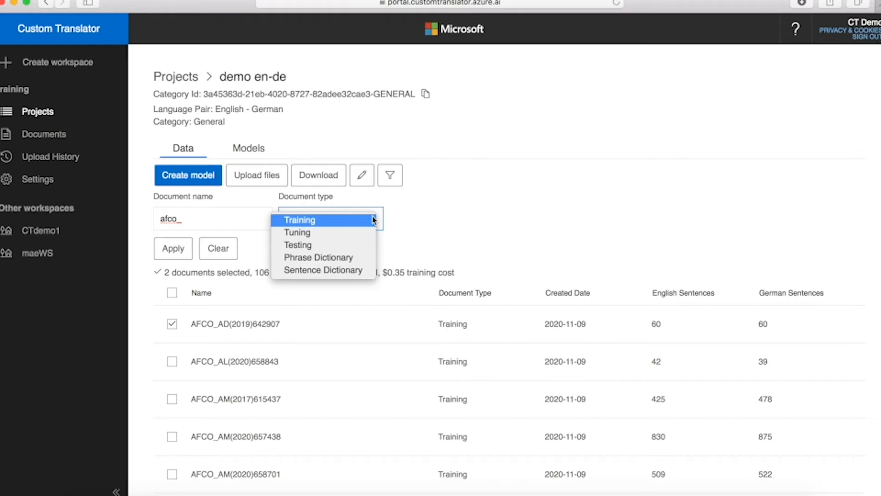
click(449, 223)
click(218, 250)
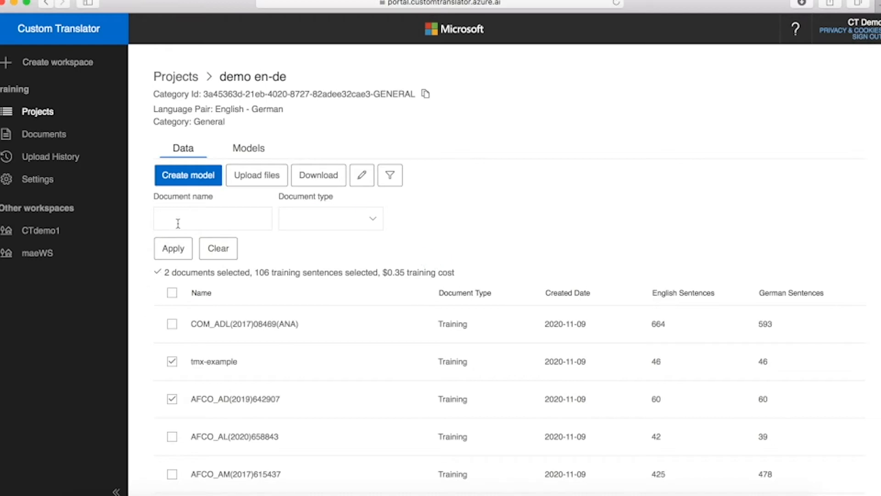
click(172, 294)
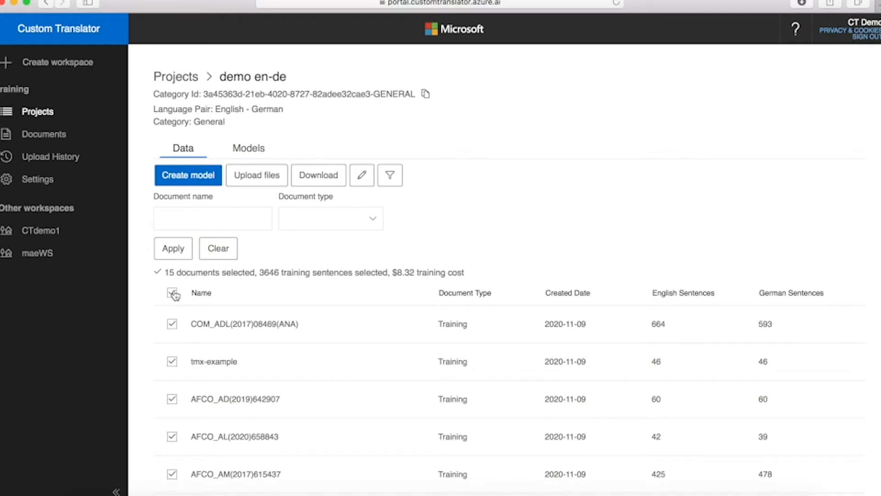
click(255, 181)
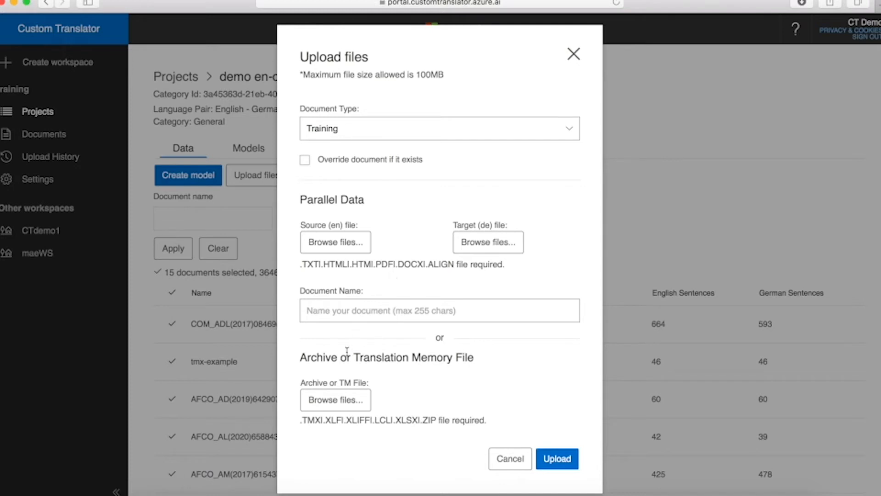
Step: Choose training1_en.txt as the English source and training1_de.txt as the German target
click(333, 407)
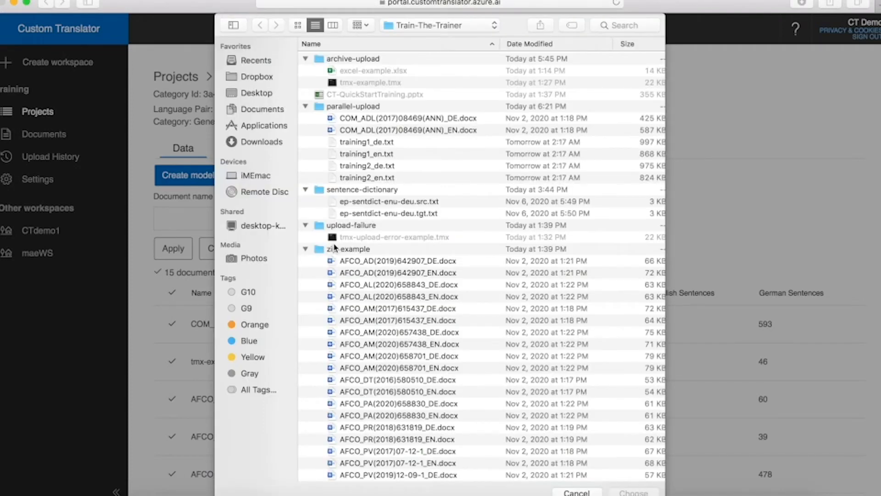
click(352, 155)
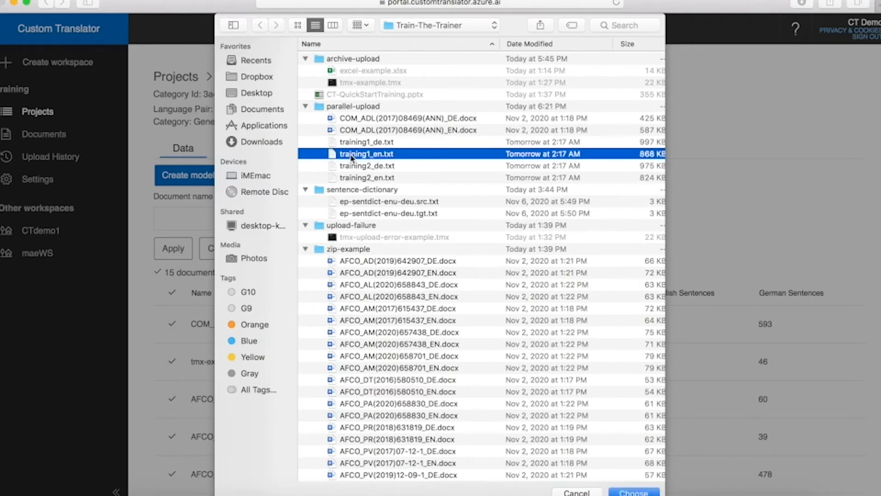
click(645, 492)
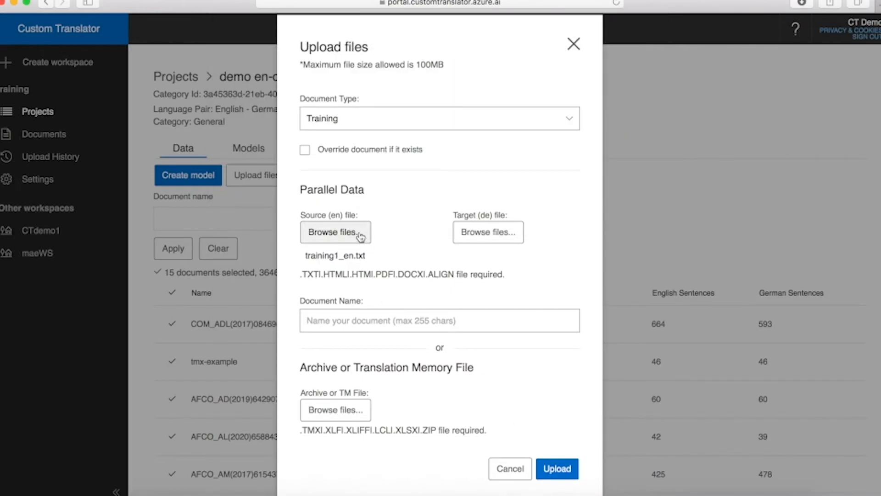
click(476, 236)
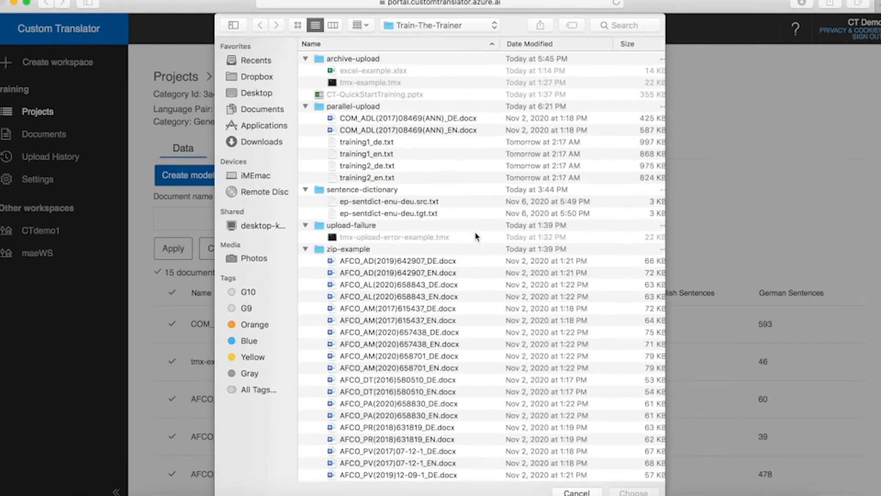
click(362, 143)
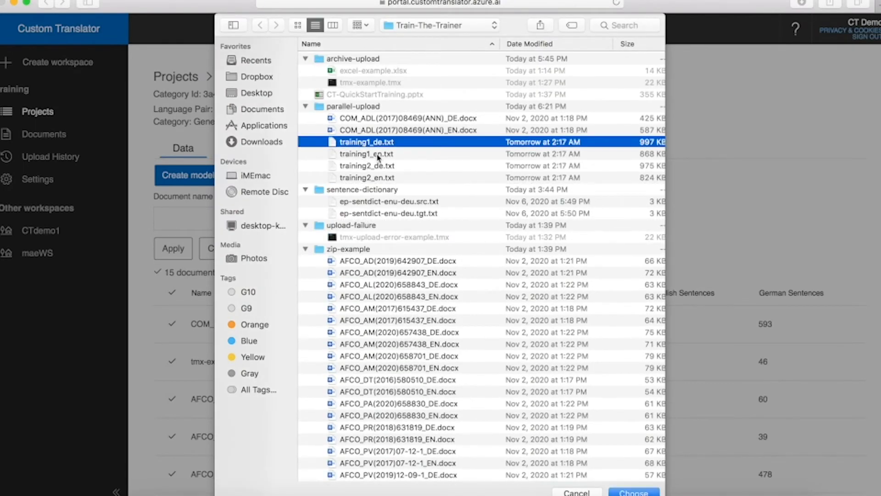
click(632, 492)
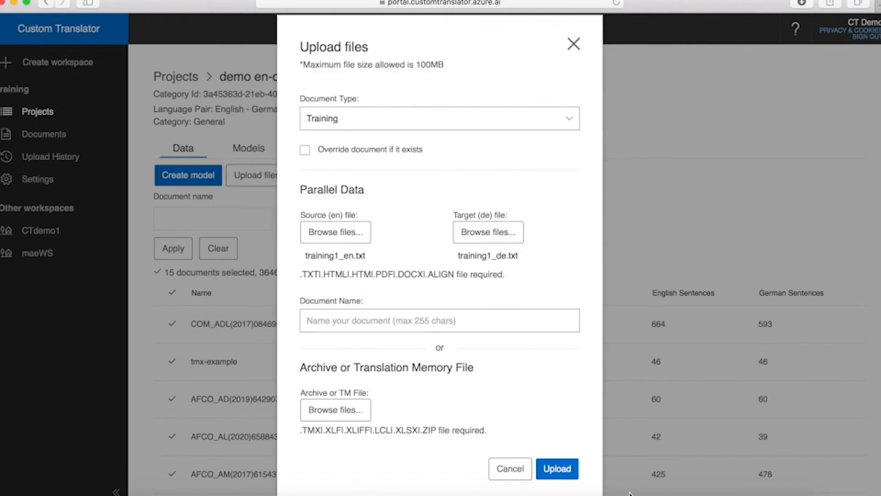
Step: Name the document training1, upload it, and view its upload history
click(328, 313)
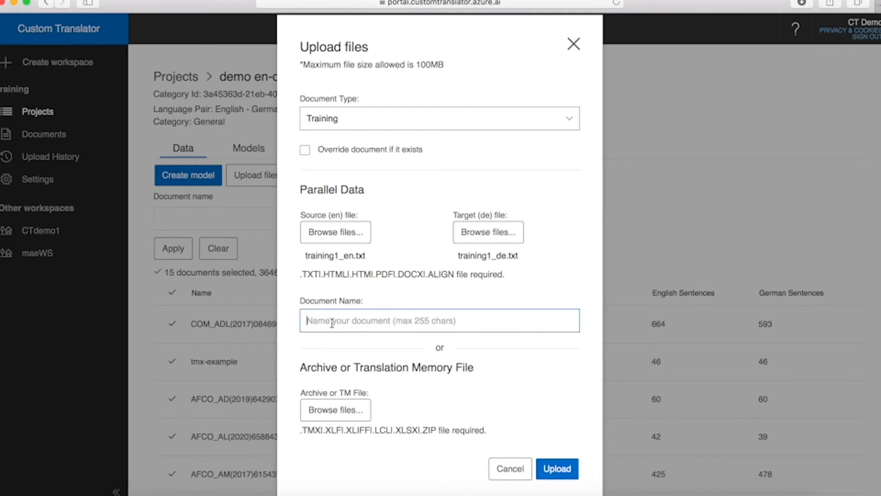
text(training1)
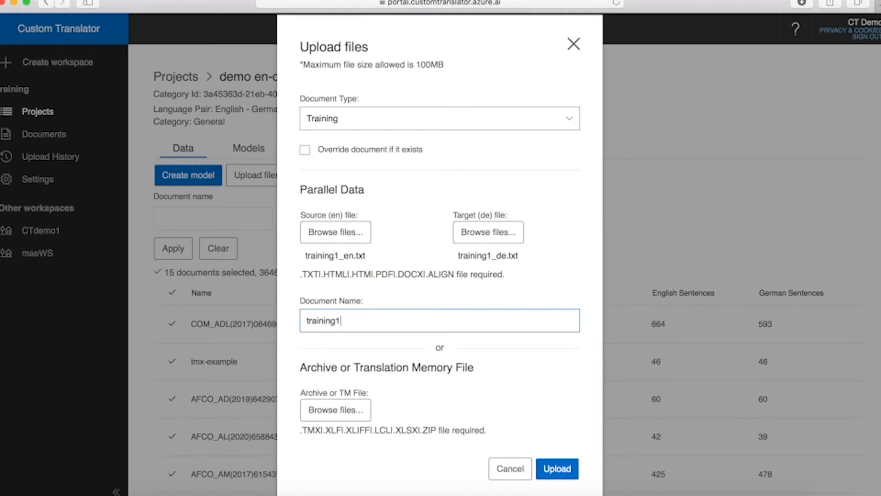
click(555, 470)
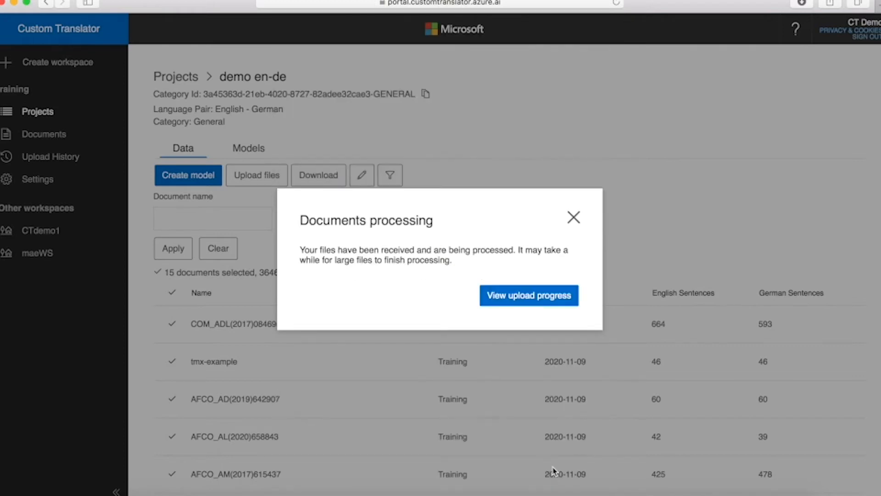
click(549, 301)
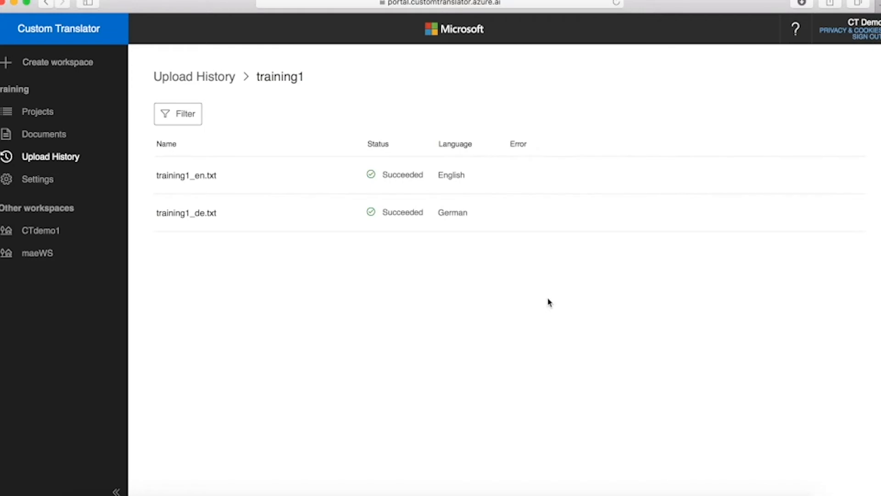
Step: Return to Projects, reopen demo en-de, and select all its documents
click(45, 112)
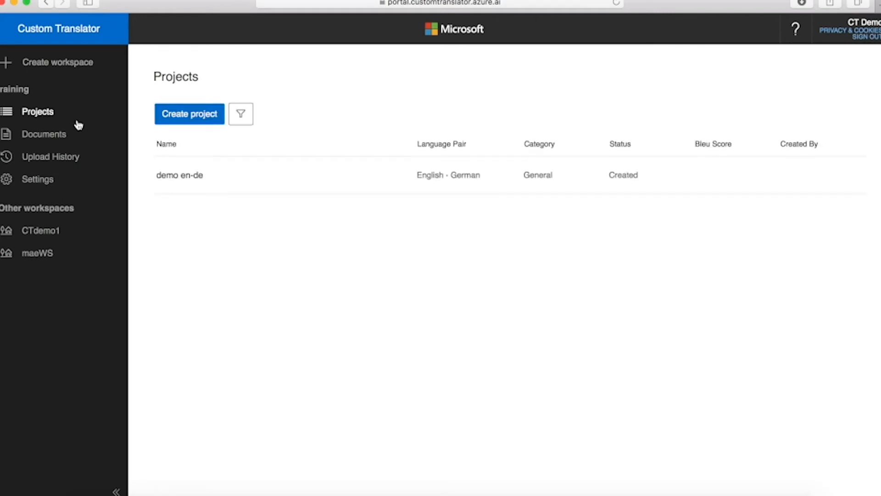
click(171, 176)
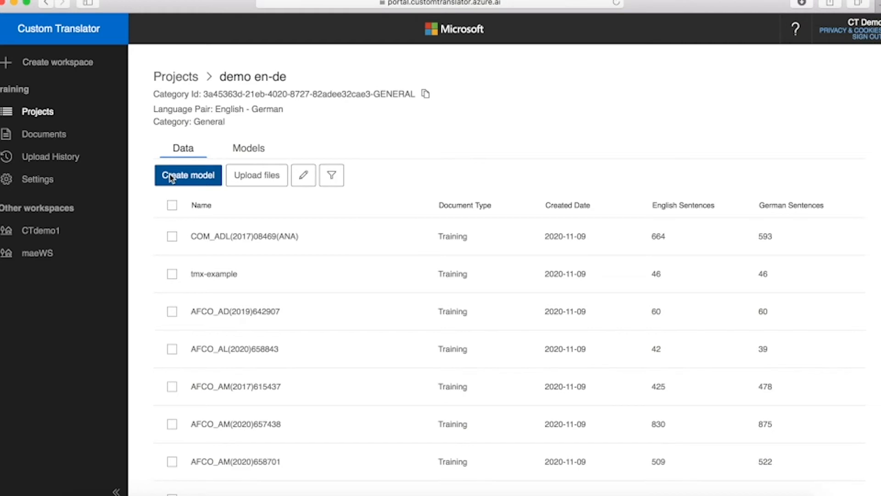
click(172, 206)
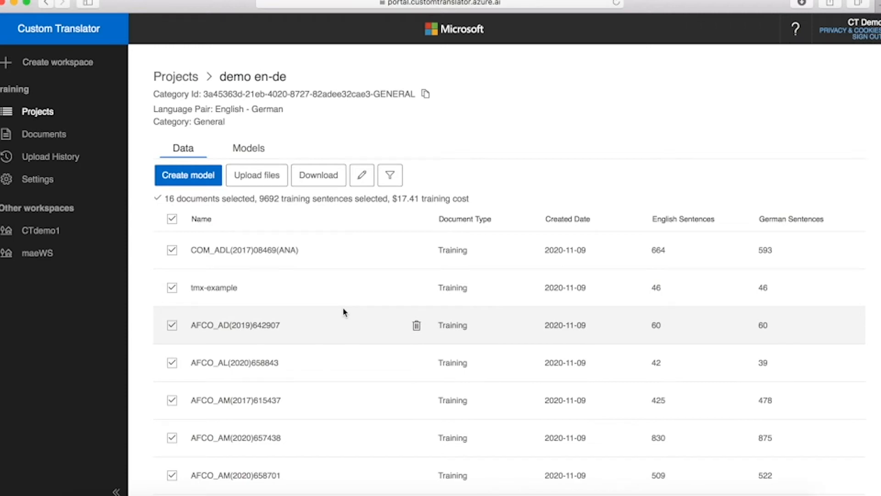
Step: Start a new upload with training2_en.txt as English source and training2_de.txt as German target
click(255, 184)
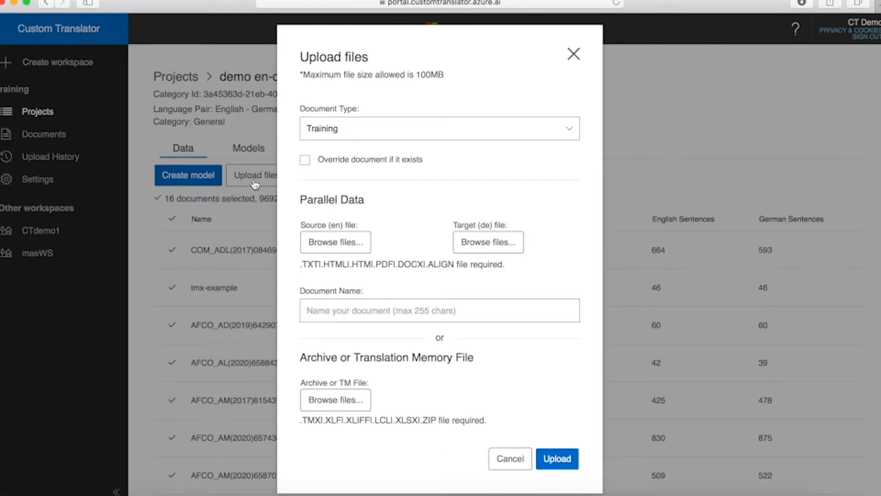
click(346, 243)
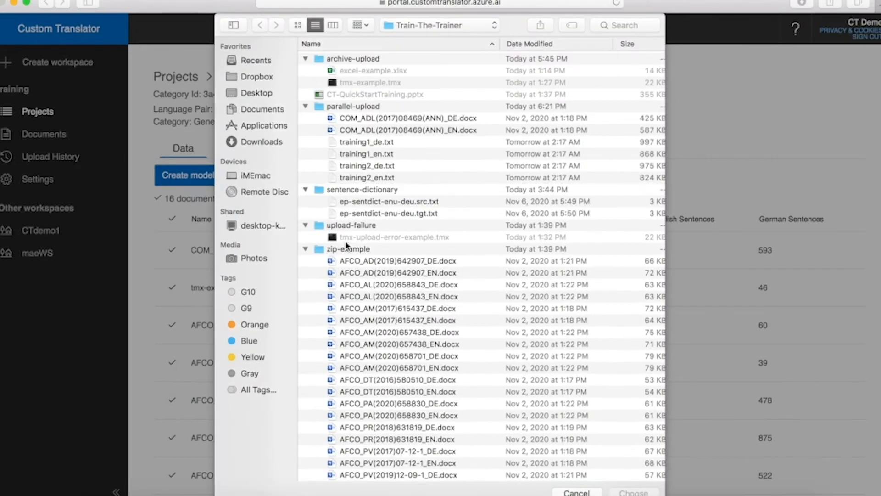
click(352, 180)
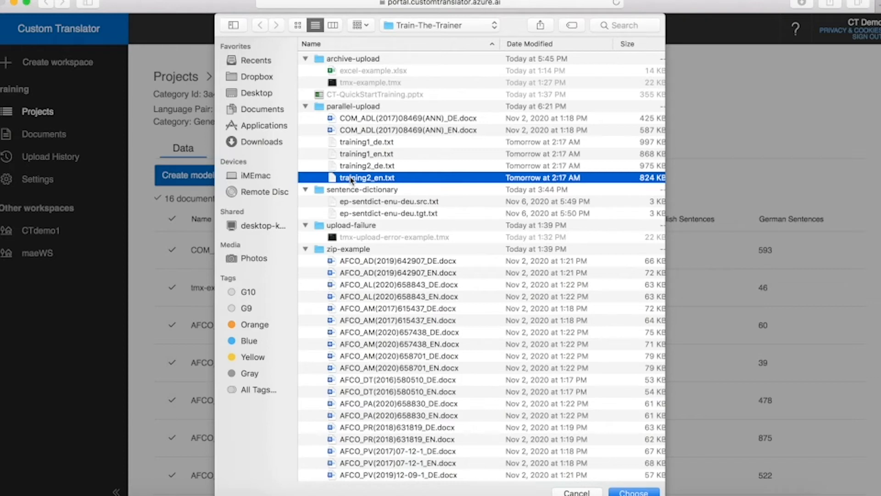
click(634, 492)
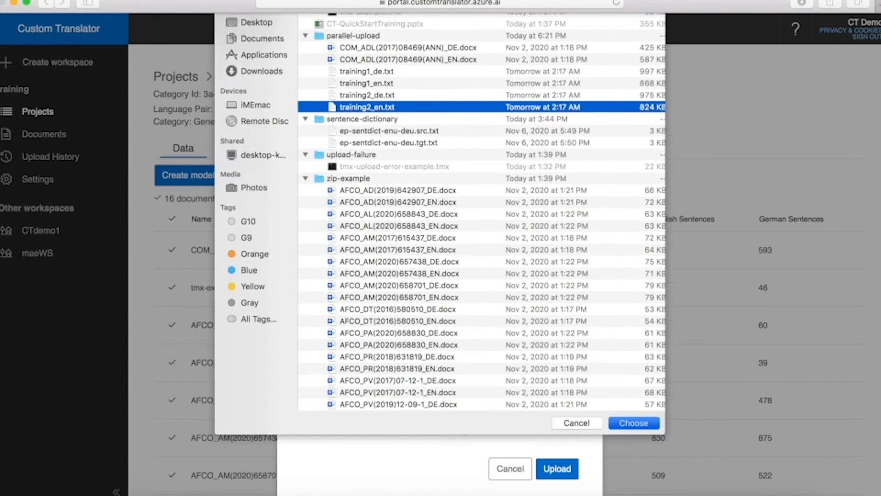
click(487, 232)
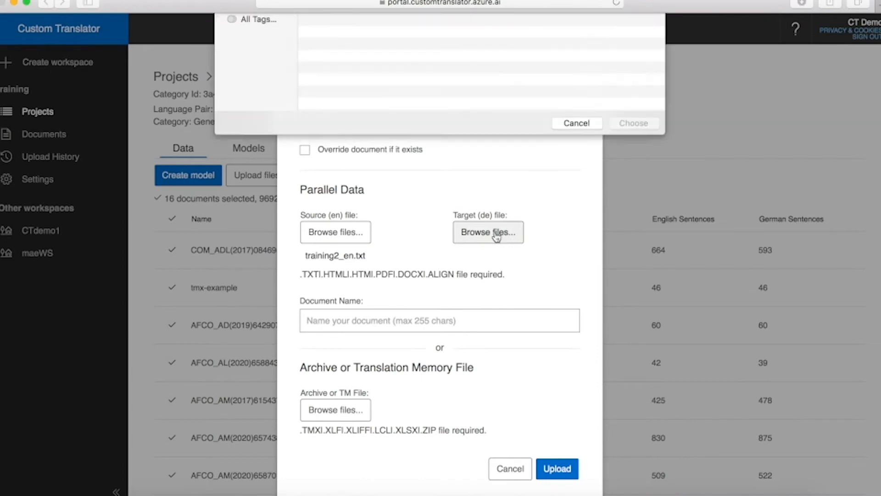
click(369, 167)
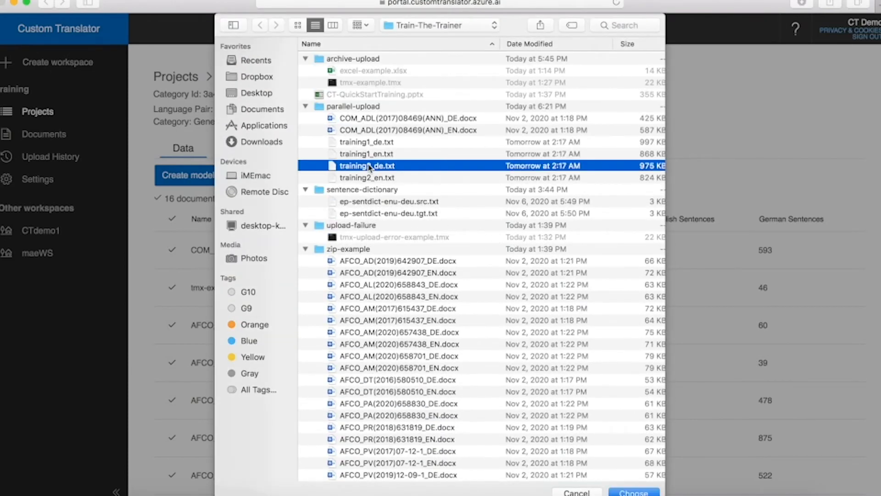
key(Return)
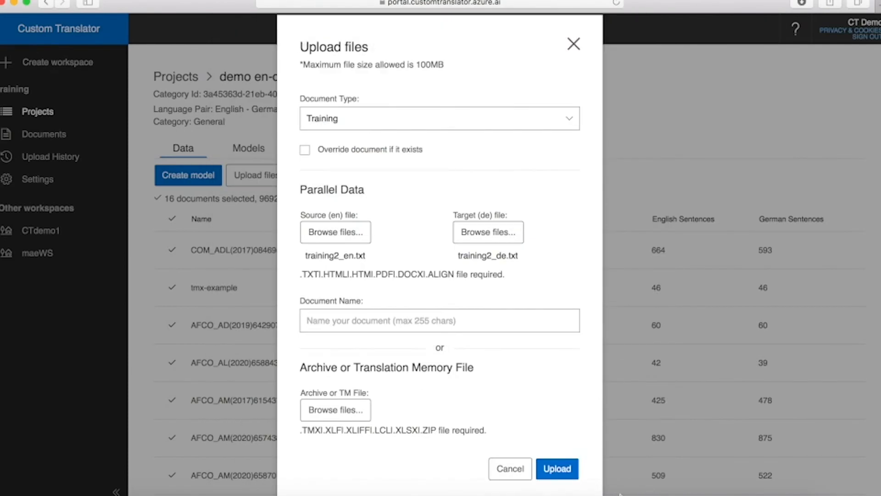
Step: Name the pair training2, upload it, check its upload progress, and return to Projects
click(371, 324)
text(train)
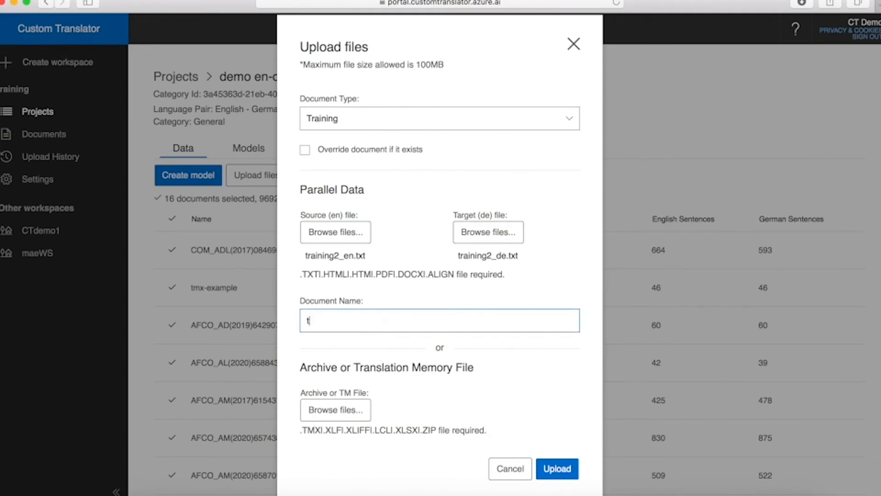
key(BackSpace)
text(ning2)
click(562, 473)
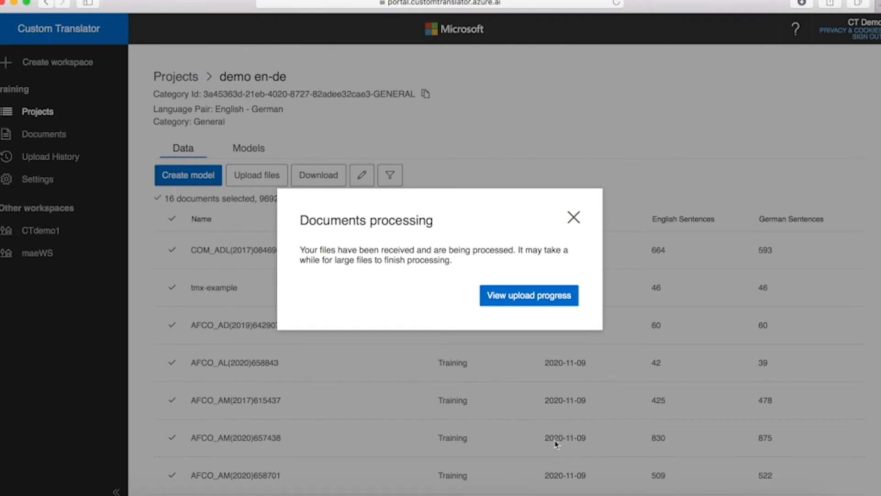
click(560, 301)
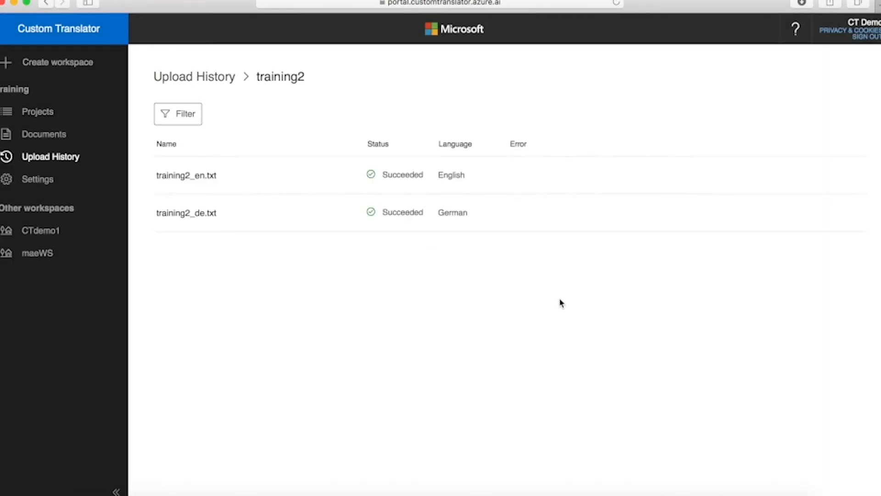
click(29, 112)
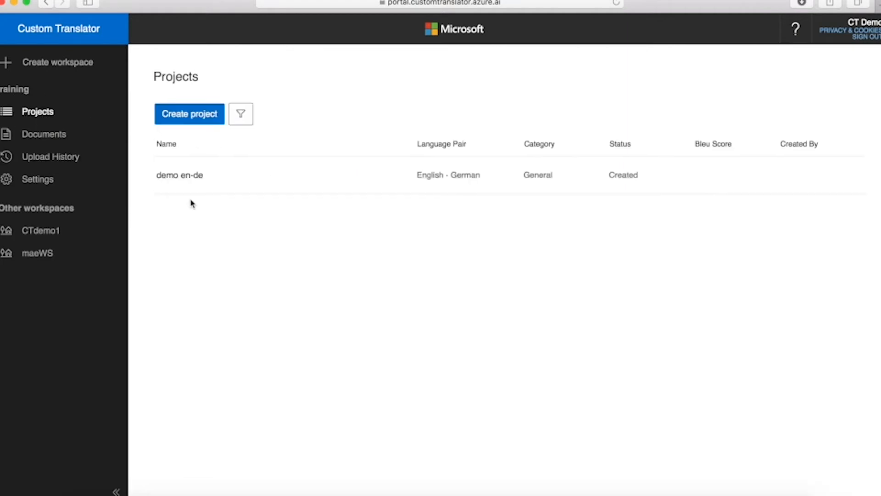
Step: Reopen demo en-de's 17 documents, select all (15417 sentences, $26.18), then clear the selection
click(182, 175)
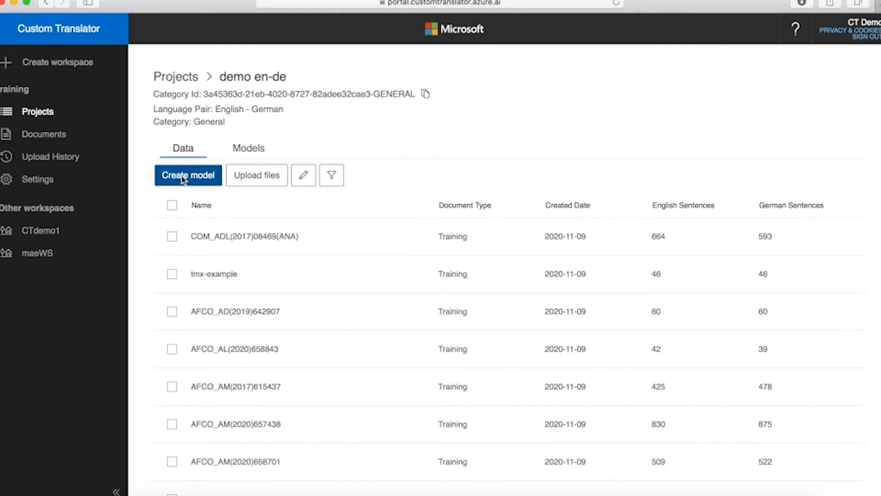
click(174, 206)
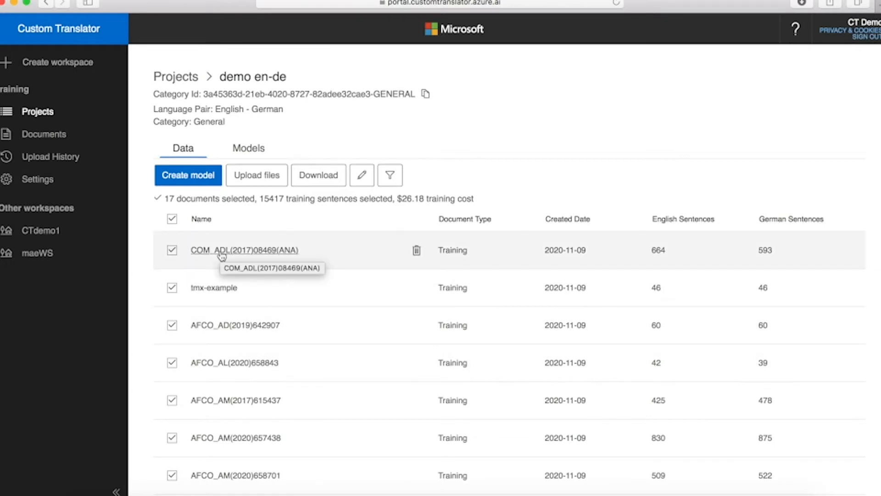
click(173, 219)
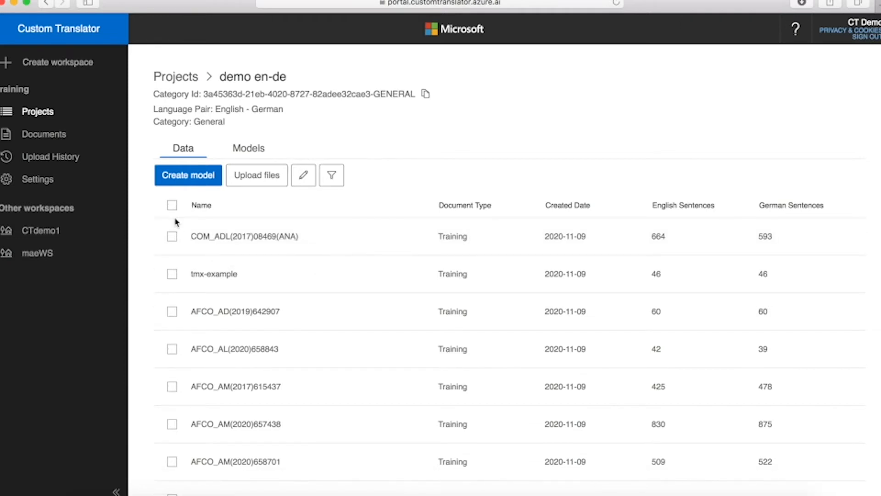
click(224, 237)
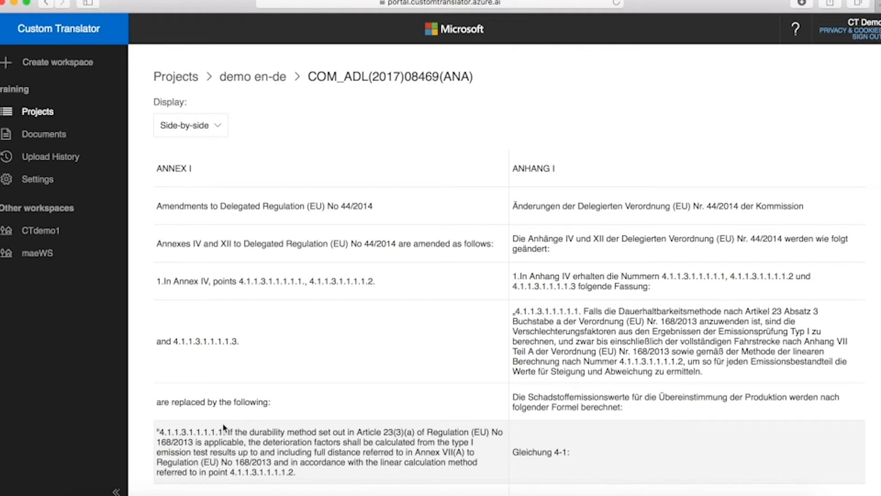
click(257, 77)
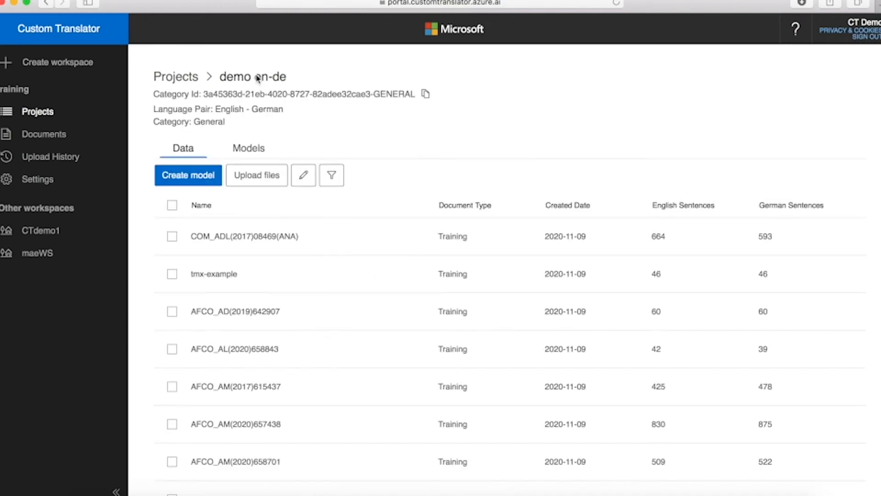
click(172, 236)
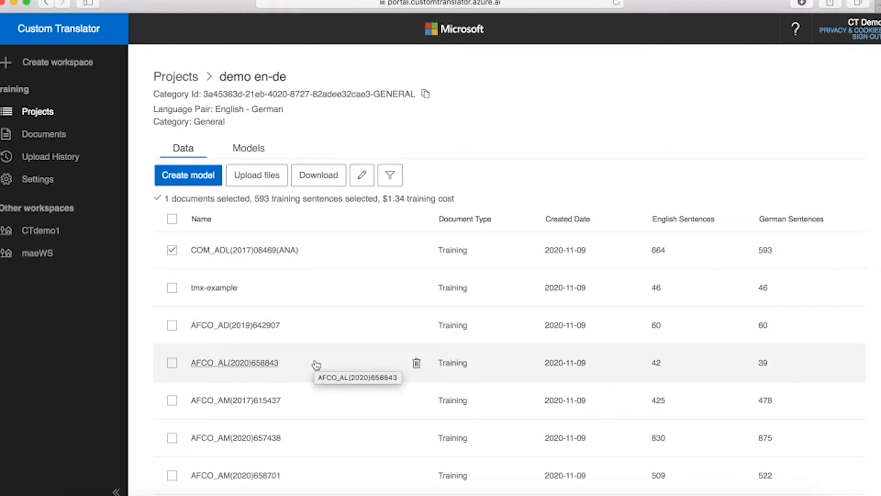
scroll(270, 294, down, 4)
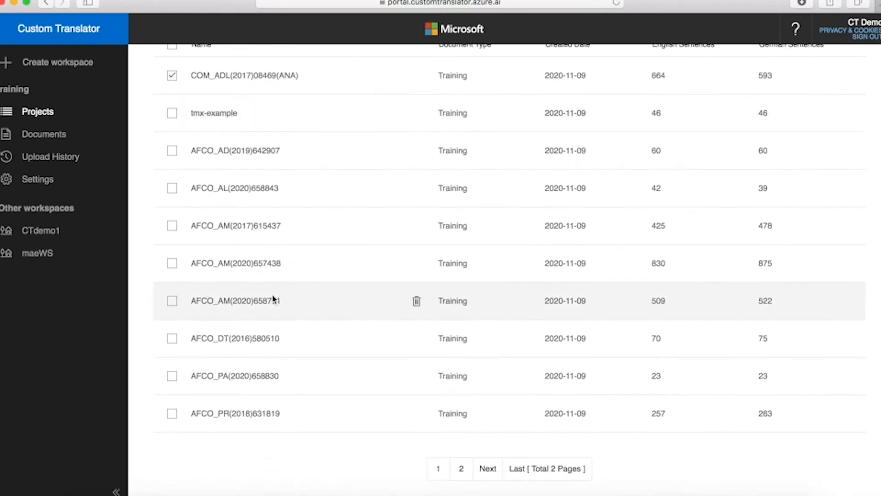
scroll(273, 299, up, 4)
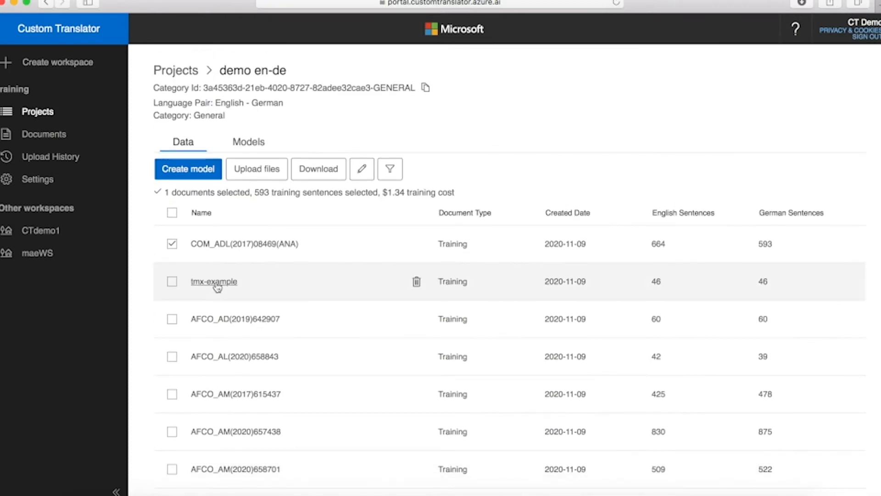
click(214, 282)
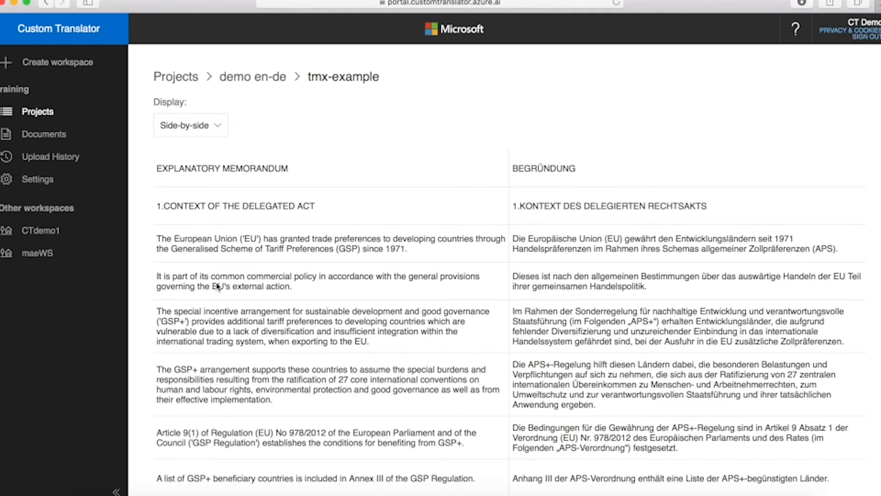
click(269, 81)
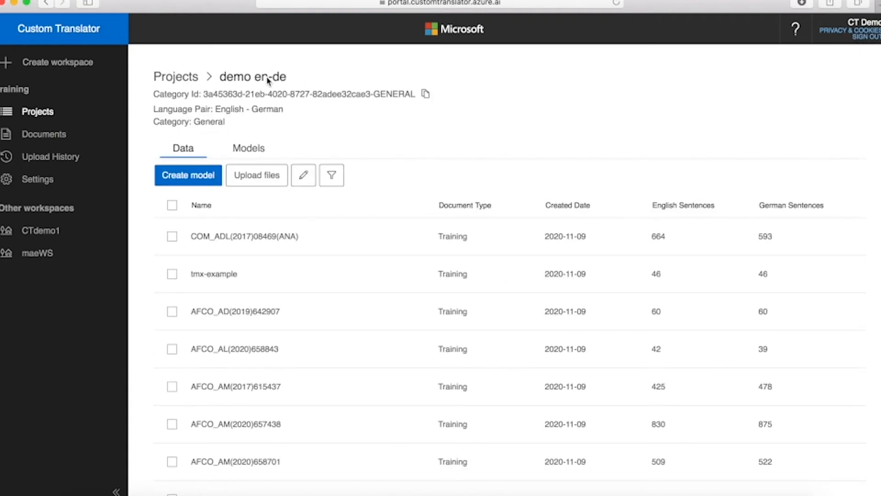
Step: Delete COM_ADL(2017)08469(ANA), then select the 16 remaining documents (14824 sentences, $24.84)
click(173, 239)
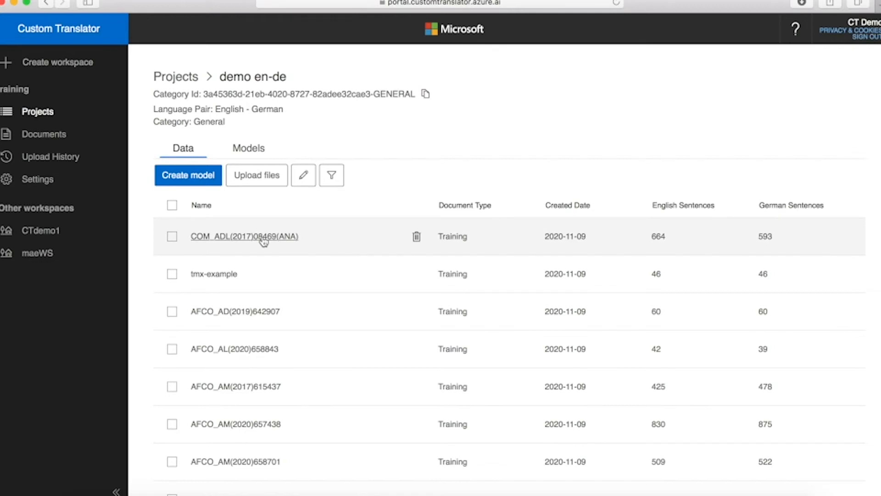
click(419, 242)
click(559, 296)
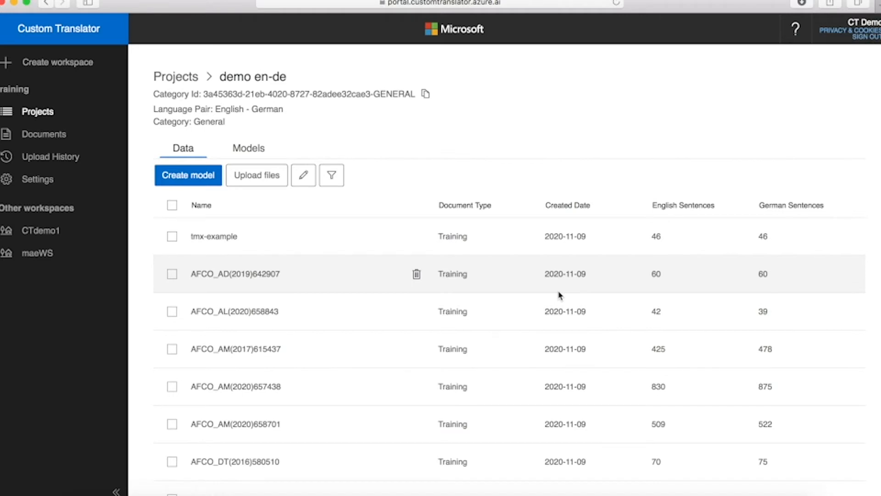
click(171, 205)
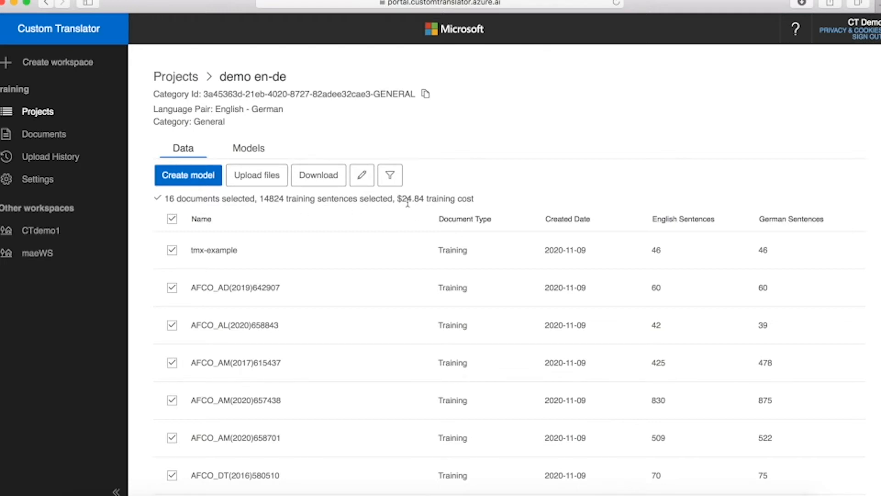
Step: Start a model named 'training model en-de' from the selected documents, set to save as draft
click(186, 179)
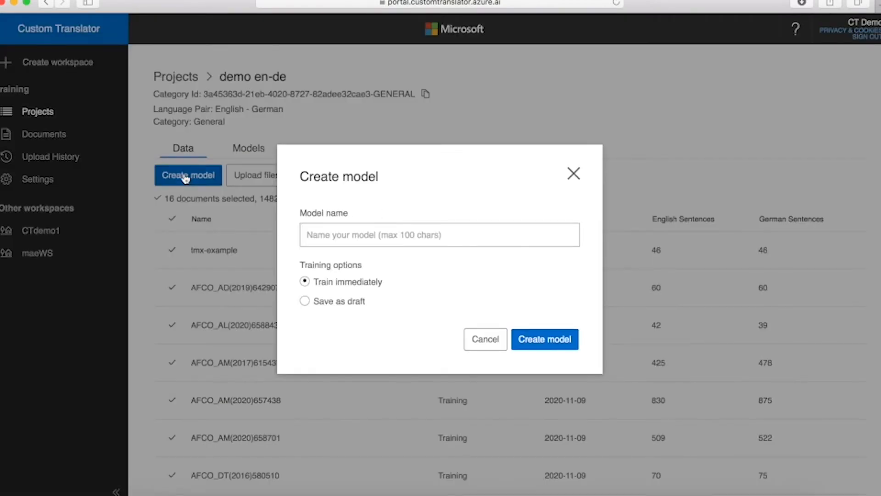
click(334, 236)
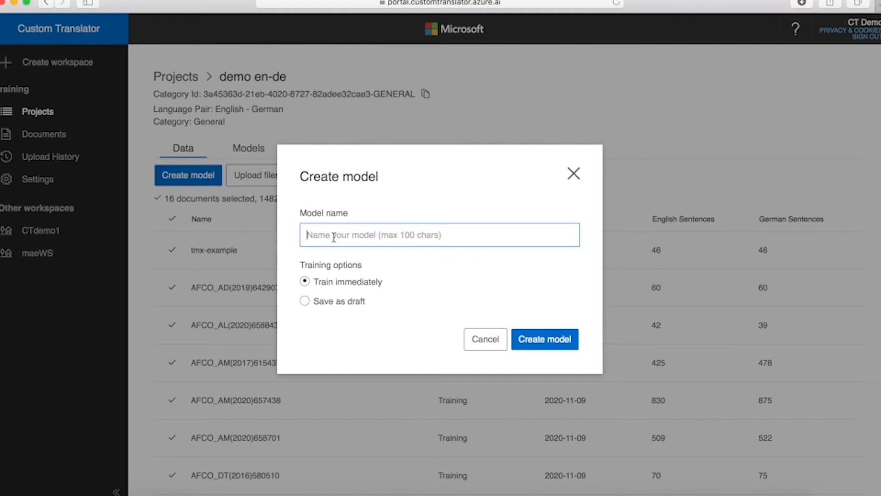
text(training model)
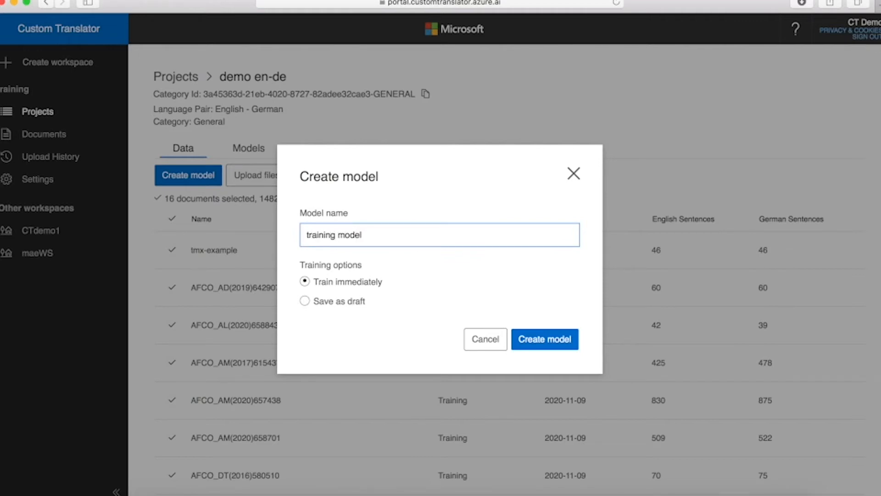
text( en-de)
click(305, 302)
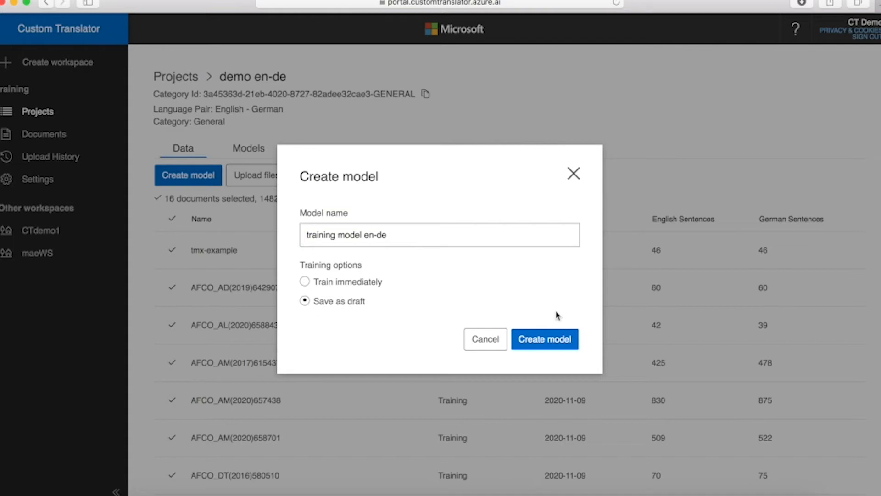
Step: Save the draft 'training model en-de' and open its document list
click(555, 345)
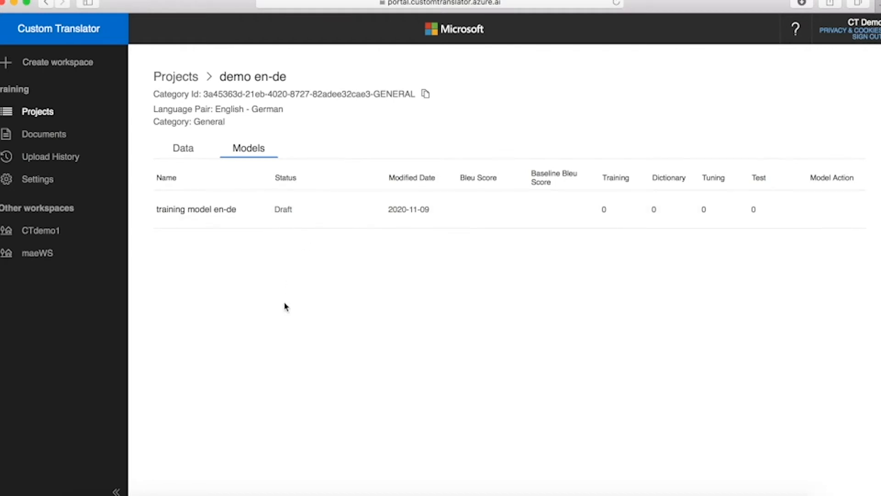
click(173, 213)
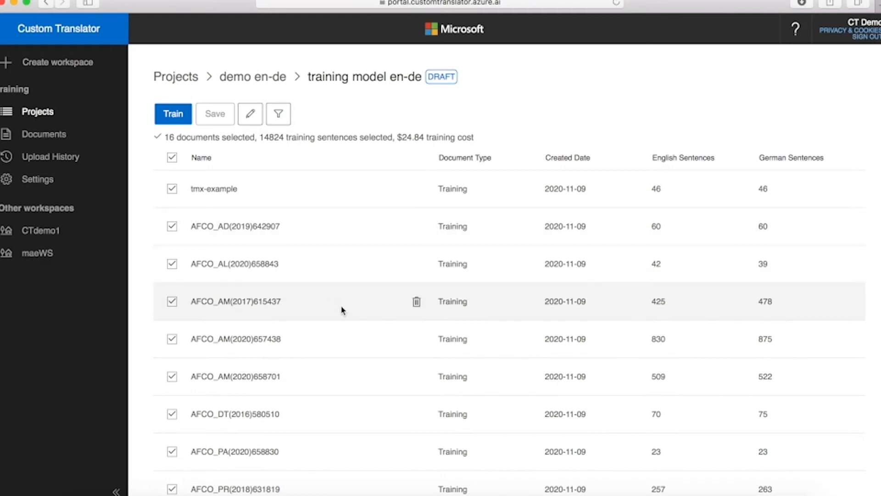
scroll(342, 310, down, 5)
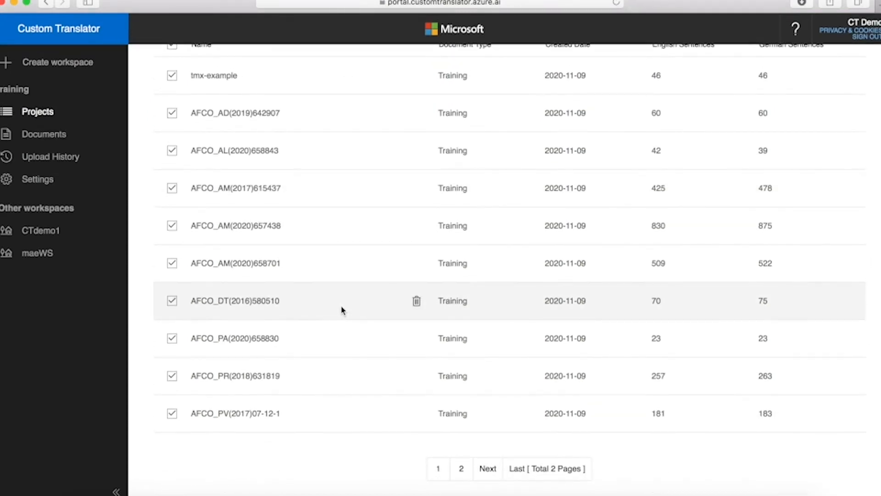
scroll(342, 311, up, 5)
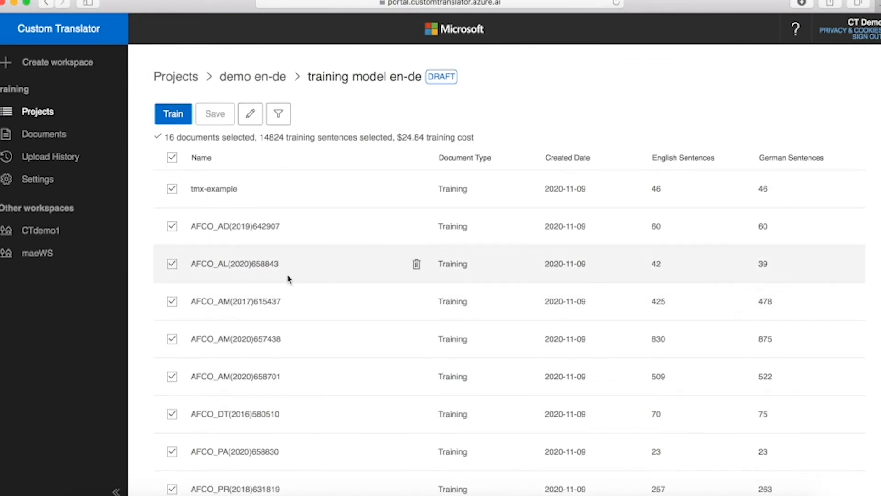
click(172, 190)
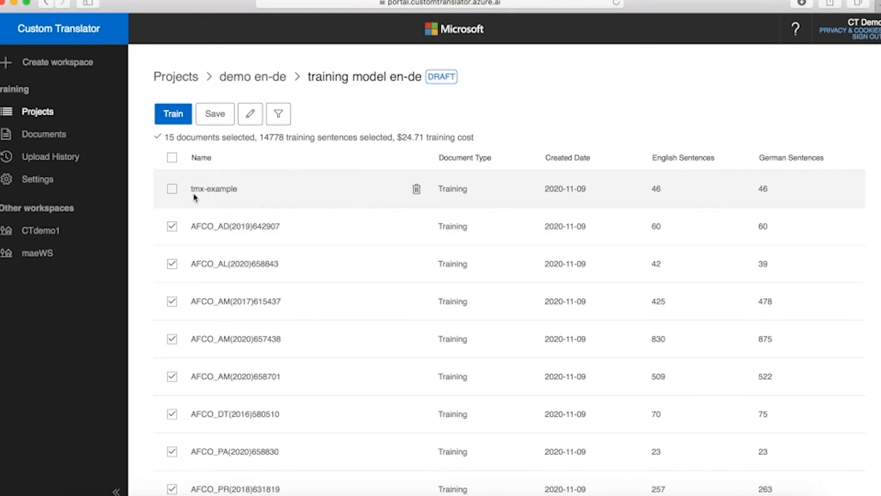
click(172, 189)
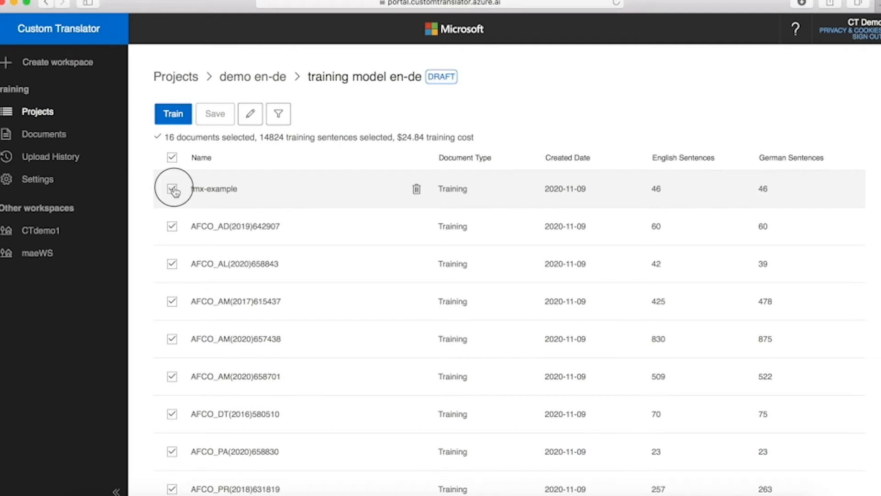
click(173, 190)
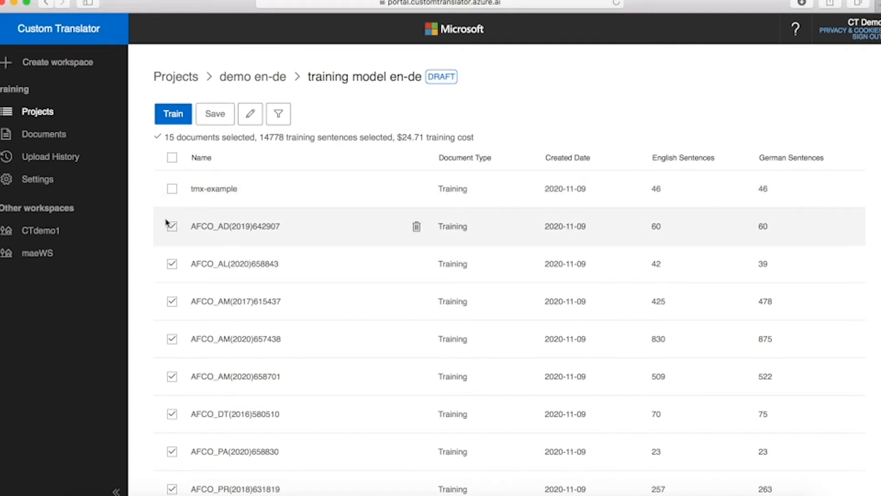
click(172, 227)
click(173, 266)
click(174, 266)
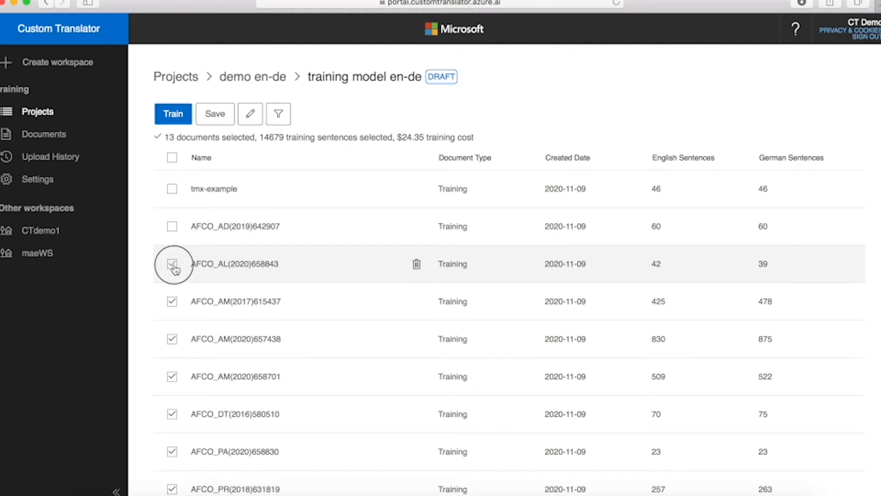
click(175, 267)
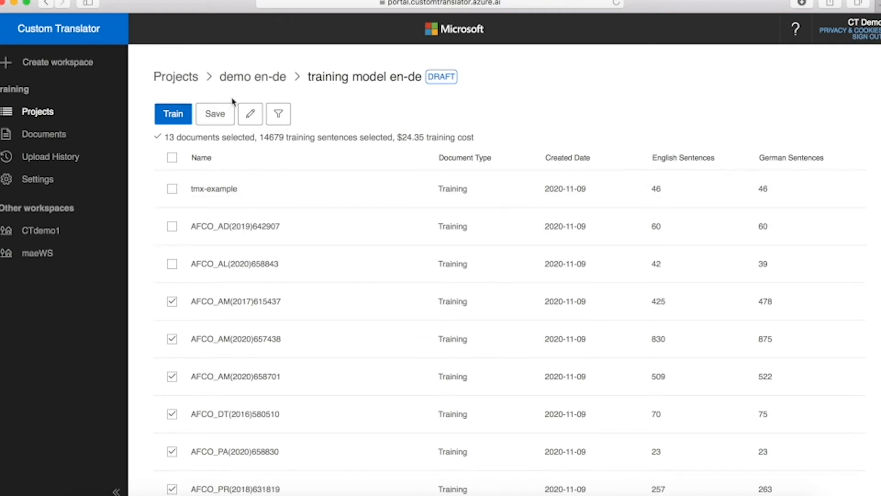
Step: Include all 16 documents (14824 sentences, $24.84) and return to the demo en-de project
click(173, 159)
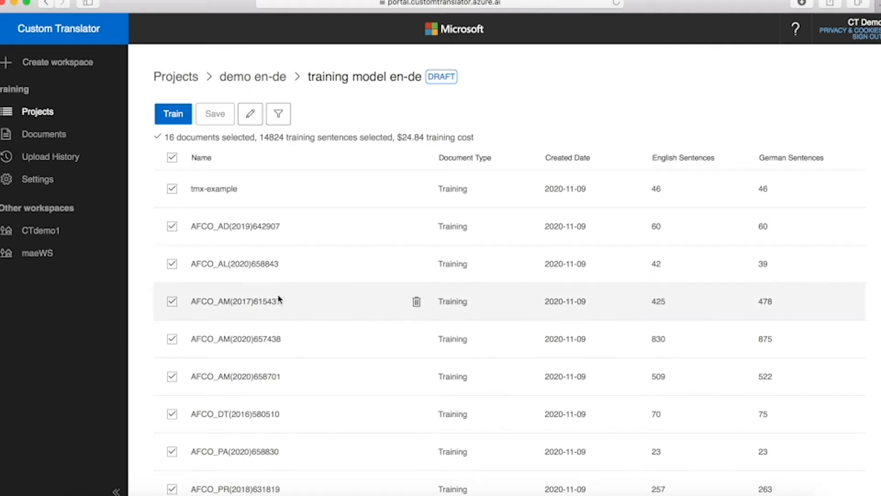
scroll(278, 300, down, 5)
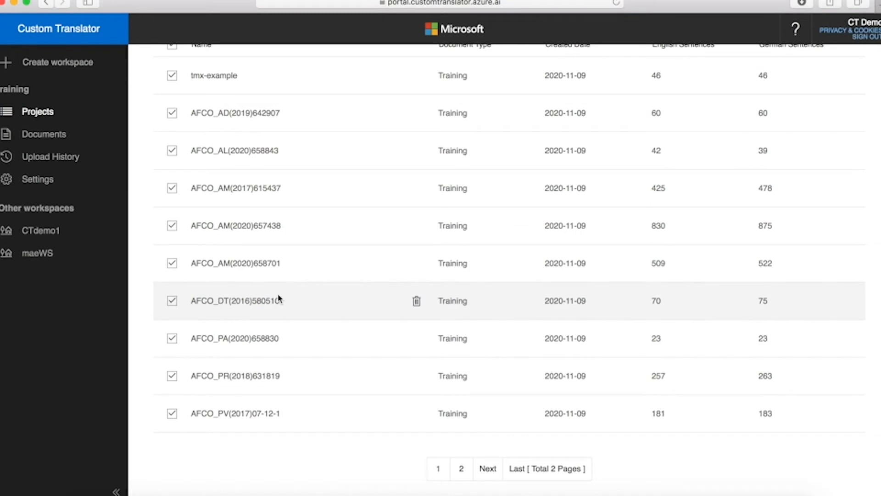
scroll(278, 299, up, 5)
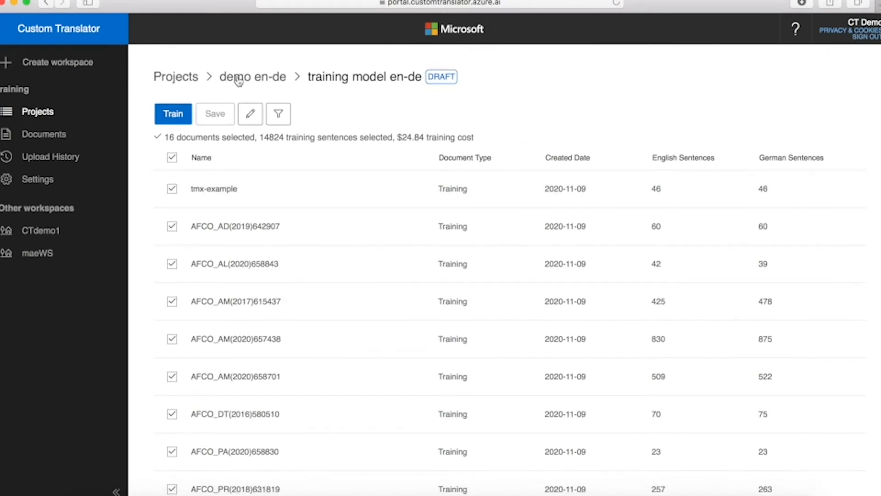
click(238, 78)
Step: View the demo en-de documents and settings, cancel editing unchanged, and return to Projects
click(189, 152)
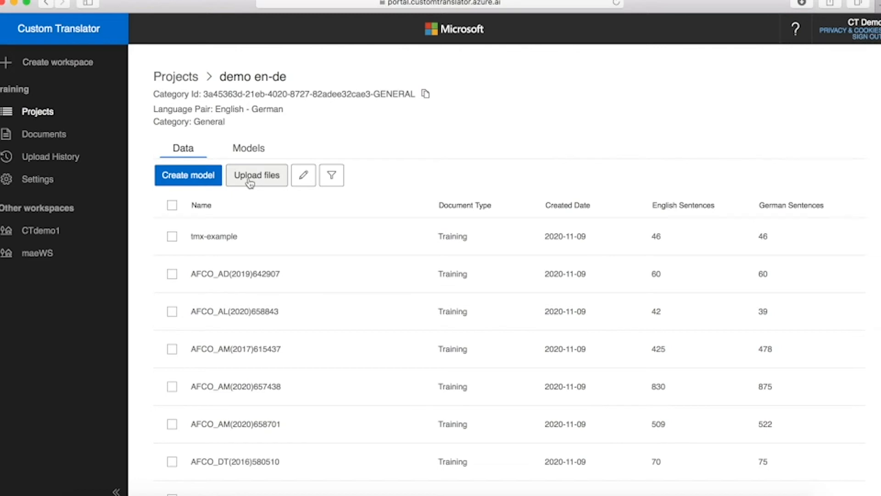
click(304, 176)
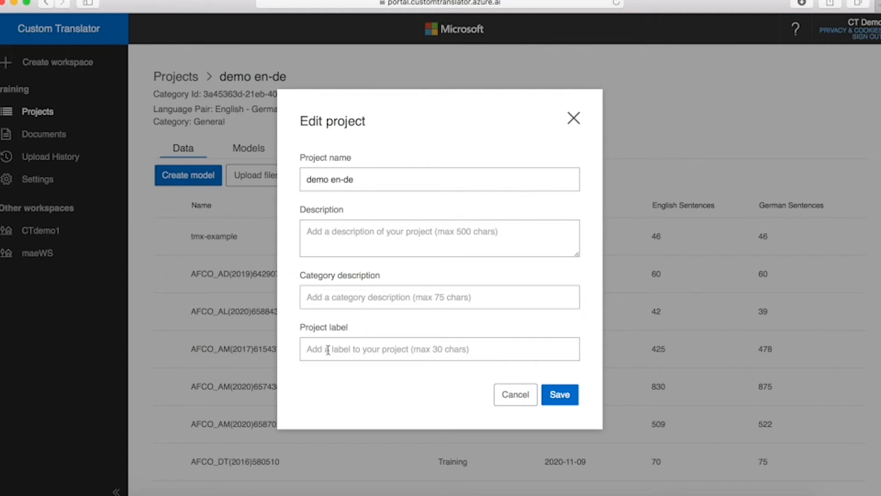
click(515, 399)
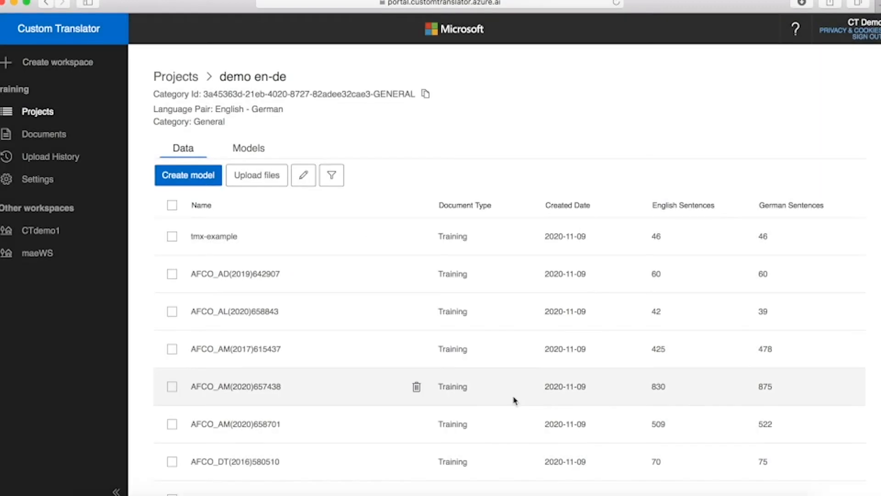
click(181, 78)
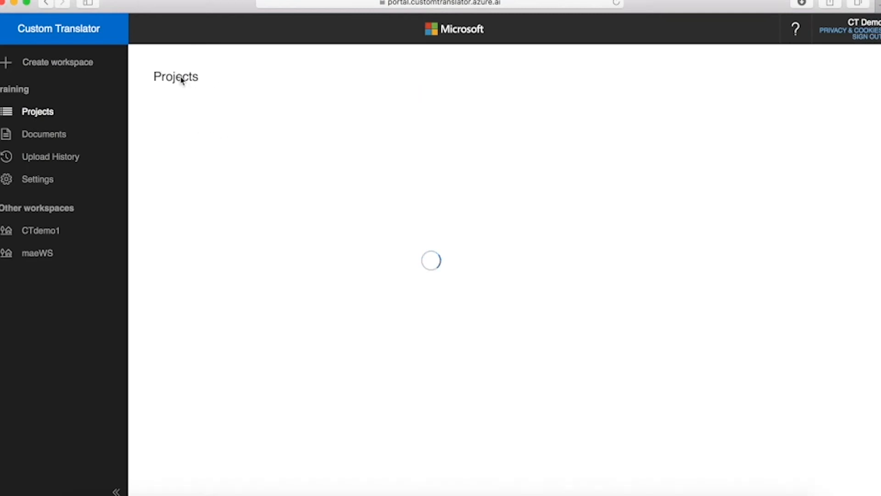
click(182, 116)
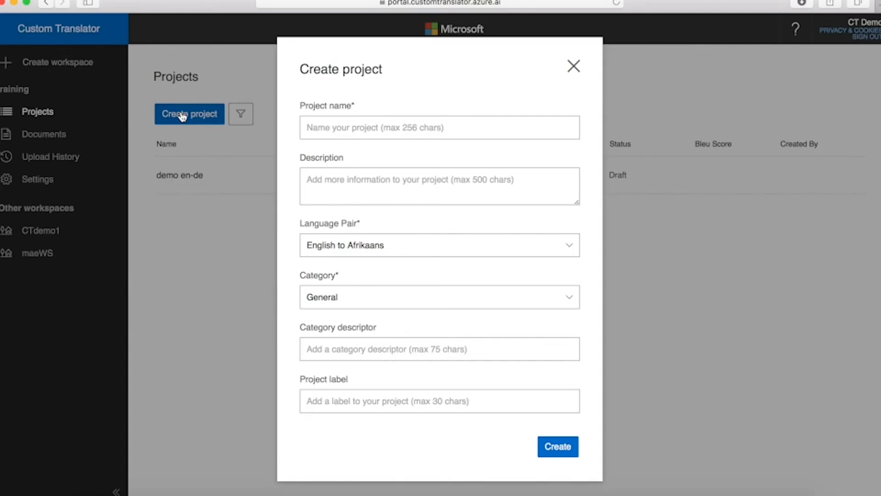
click(328, 128)
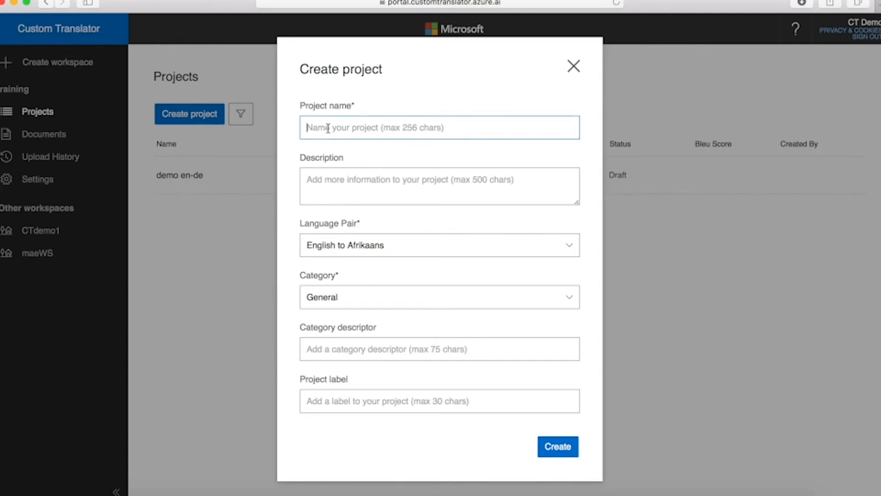
text(must use )
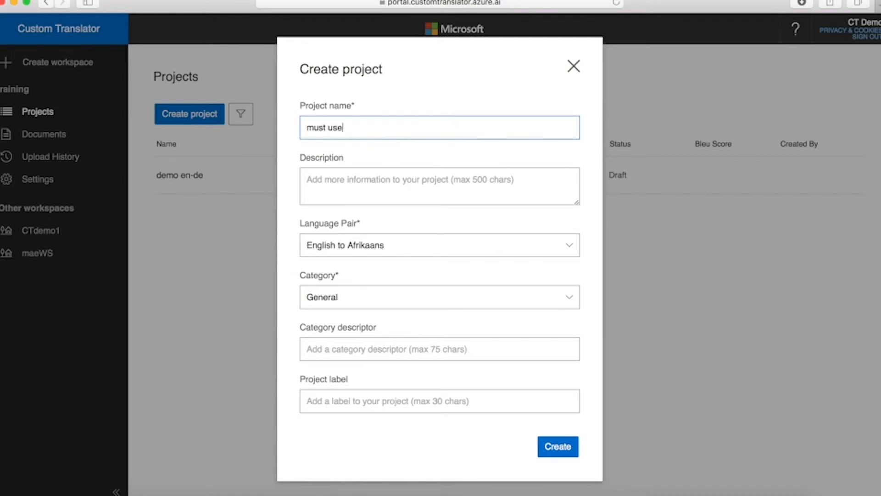
text(label en-de)
click(569, 247)
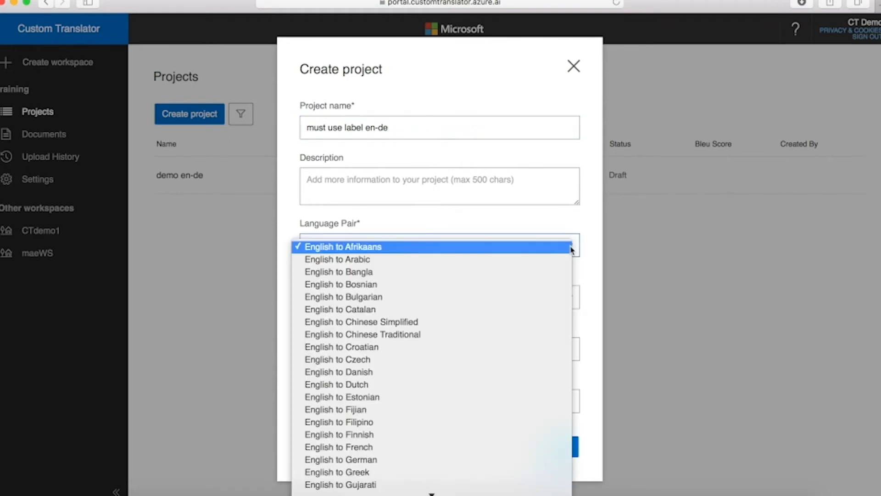
click(372, 460)
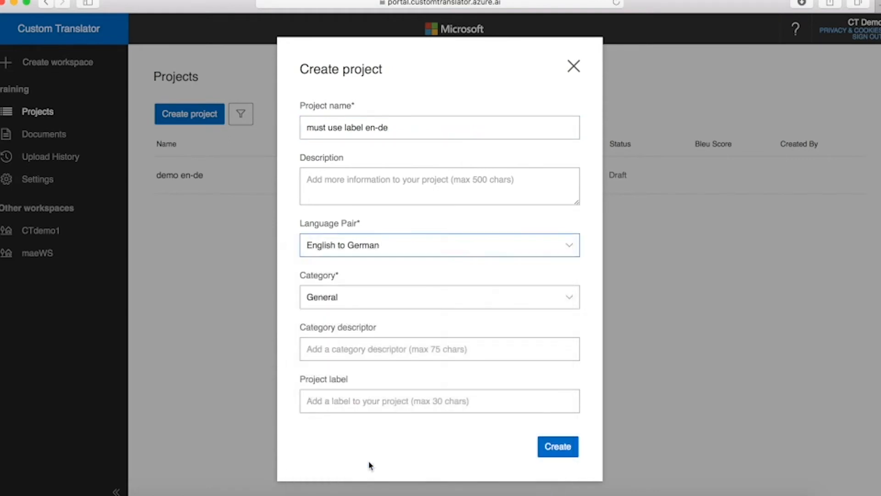
click(567, 453)
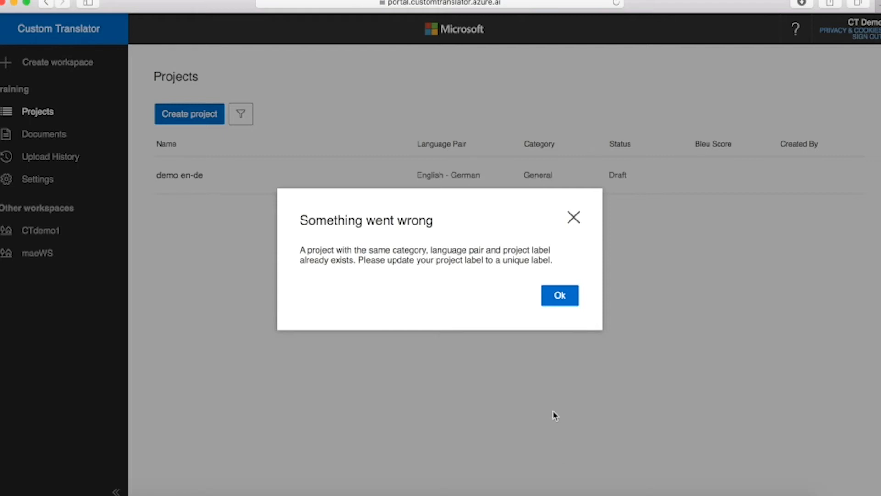
click(561, 295)
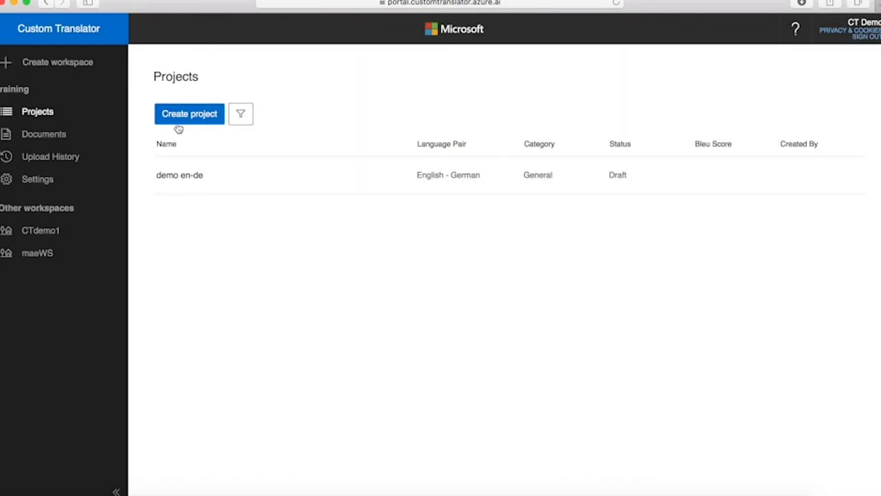
Step: Start a new project named 'this time with label en-de' with English to German language pair
click(183, 118)
click(367, 130)
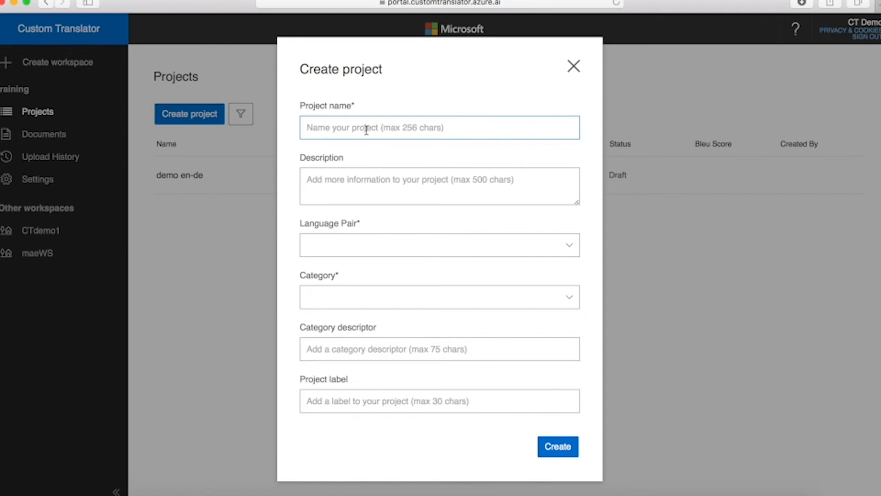
text(this tim)
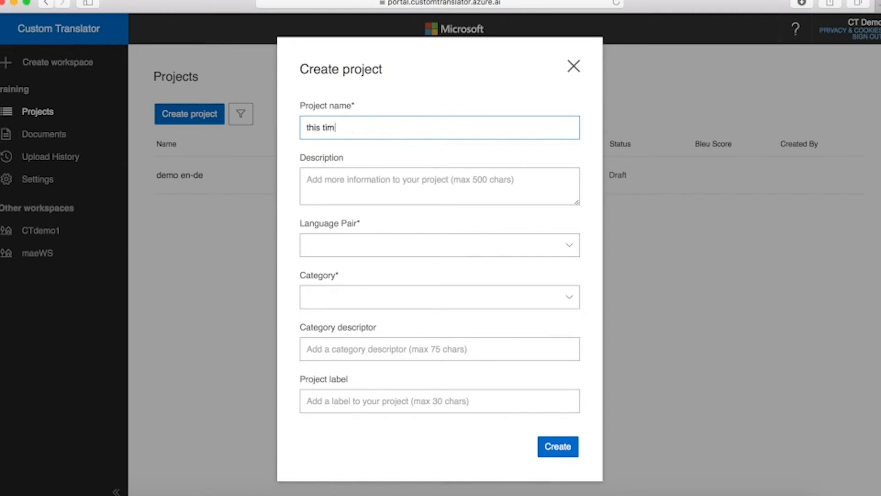
text(e with label en-de)
click(572, 246)
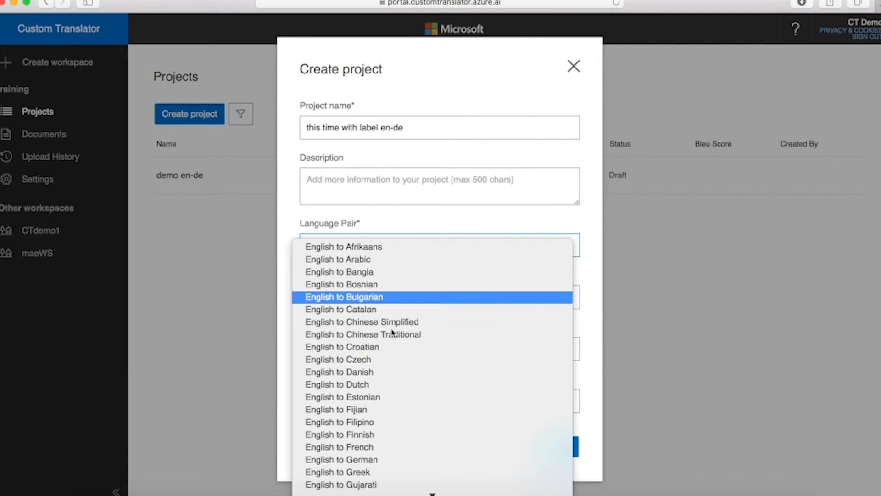
click(363, 459)
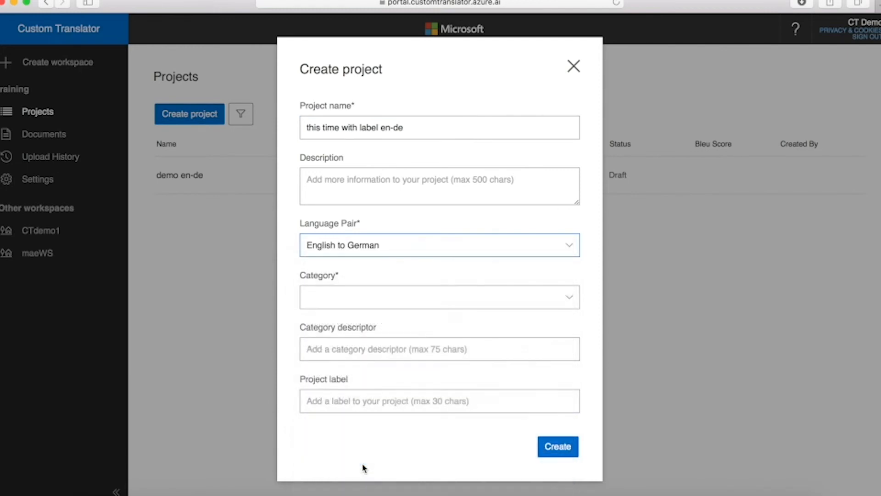
Step: Set the category to General and project label ctdemo, then create the project
click(571, 304)
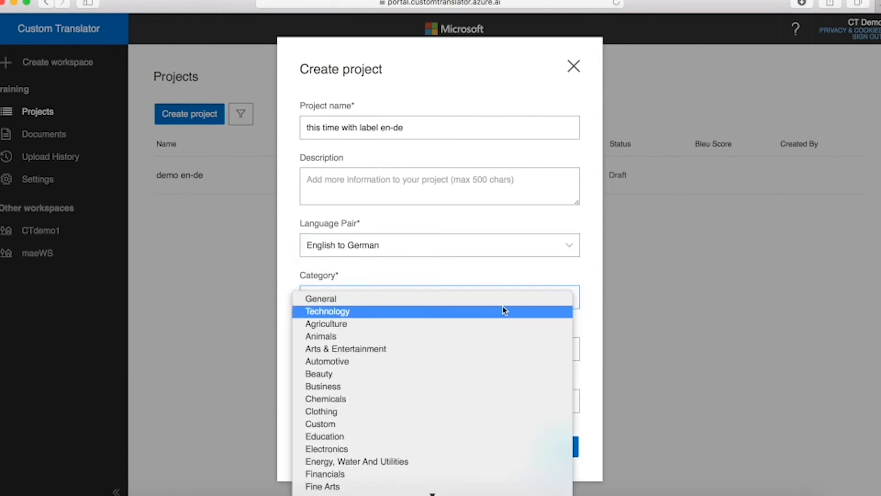
click(486, 308)
click(568, 299)
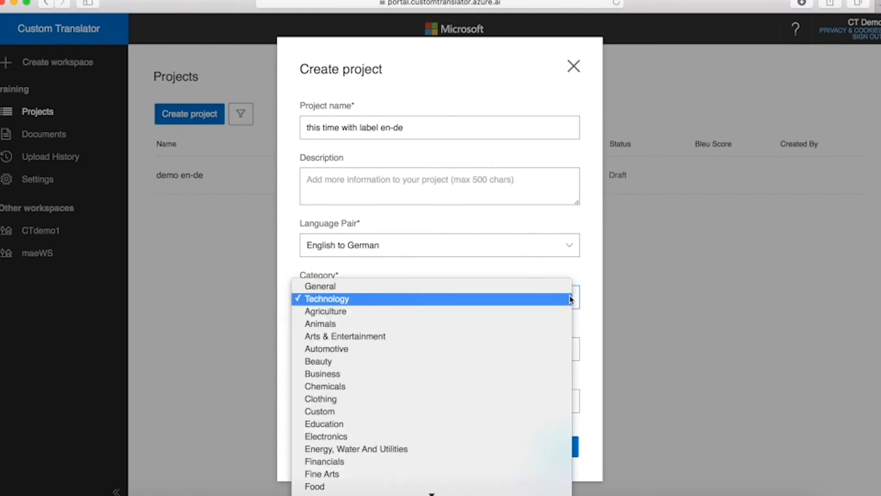
click(400, 286)
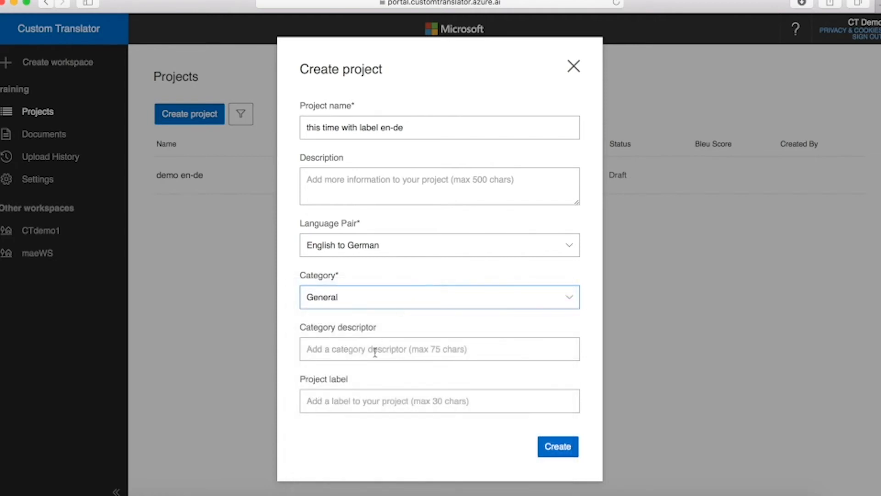
click(375, 400)
text(ctdemo)
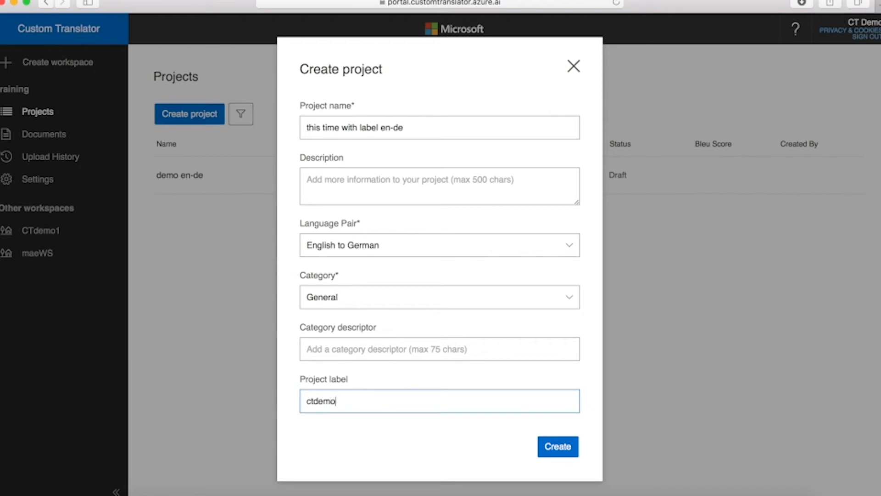
click(559, 447)
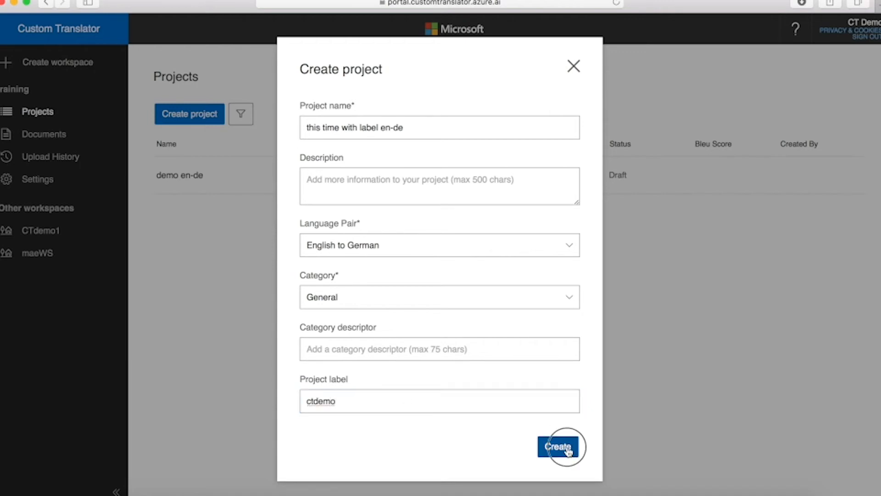
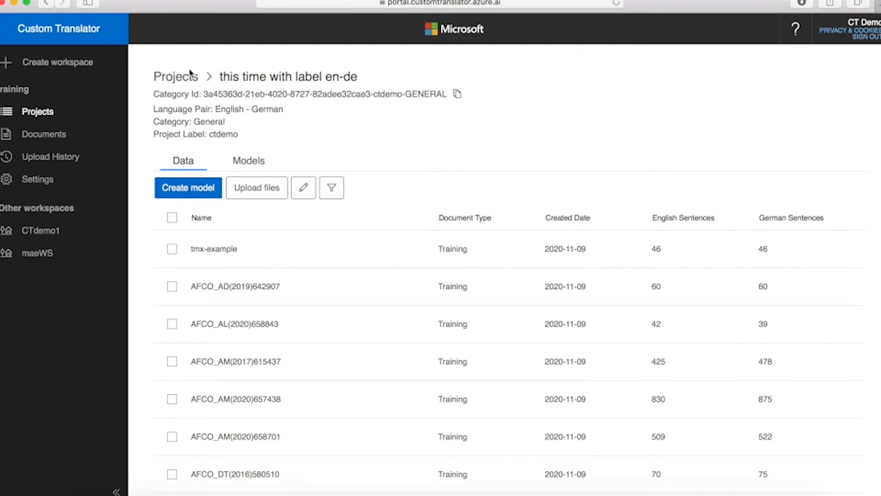
Step: In the 'this time with label en-de' project settings, edit the label from ctdemo to ct2 and save
click(182, 81)
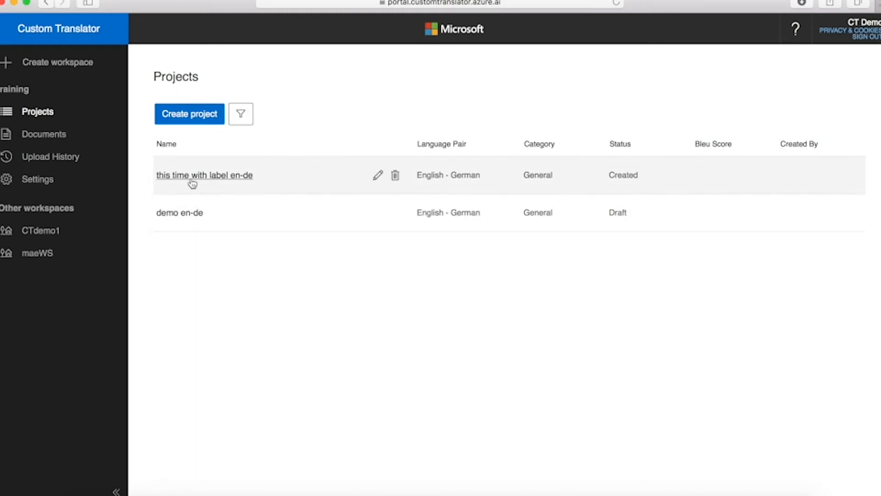
click(193, 176)
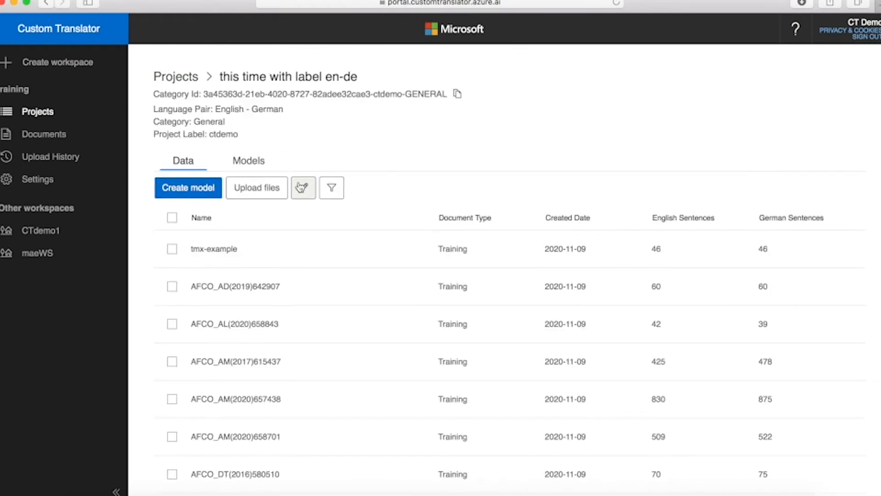
click(304, 188)
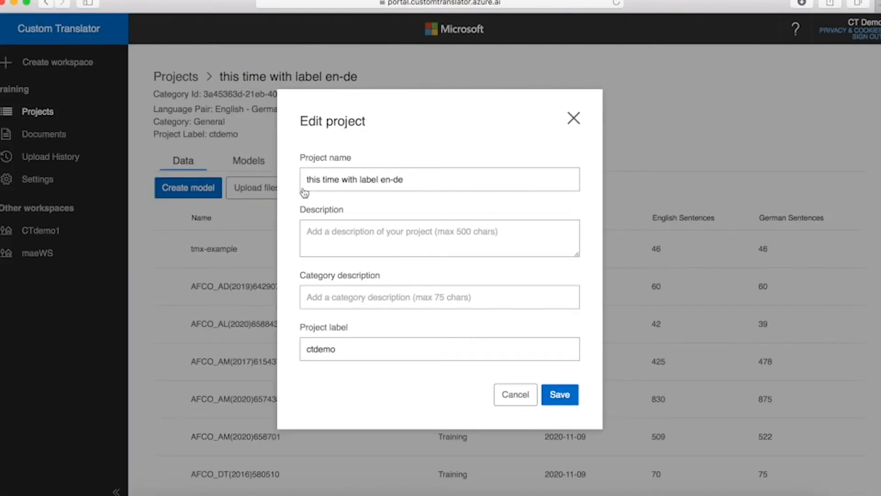
click(350, 349)
key(BackSpace)
key(BackSpace)
key(BackSpace)
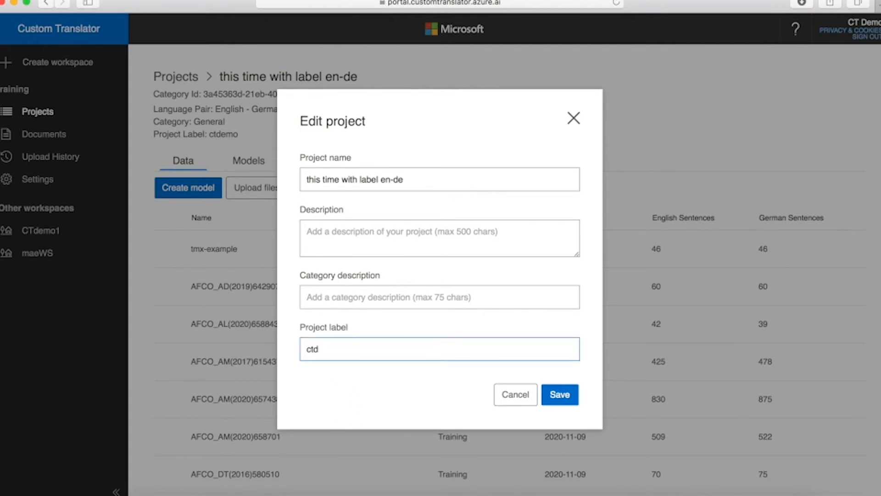
key(BackSpace)
text(2)
click(564, 394)
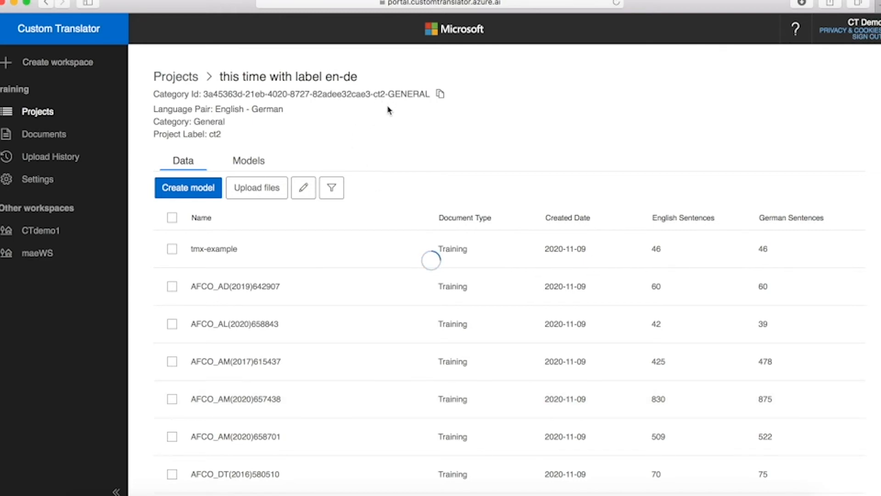
Step: Switch to the maeWS workspace and view CTDemo-enu-deu's trained model CTDemo-en-de
click(31, 254)
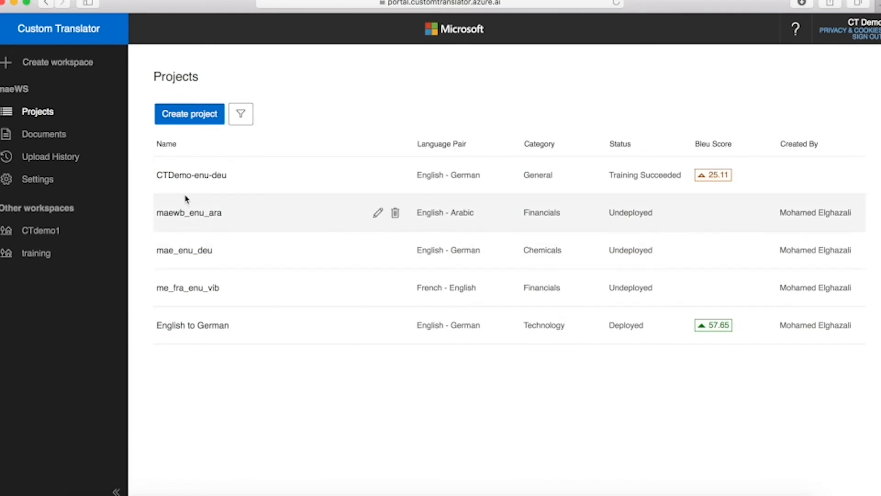
click(186, 176)
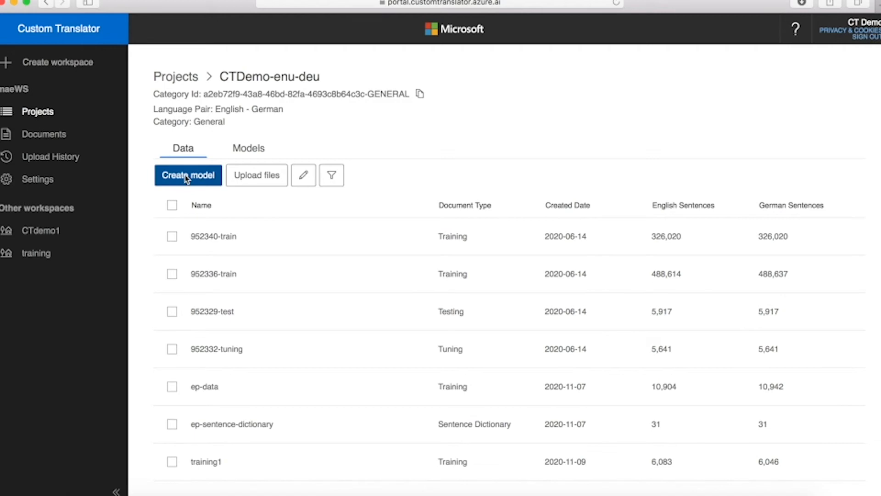
click(245, 152)
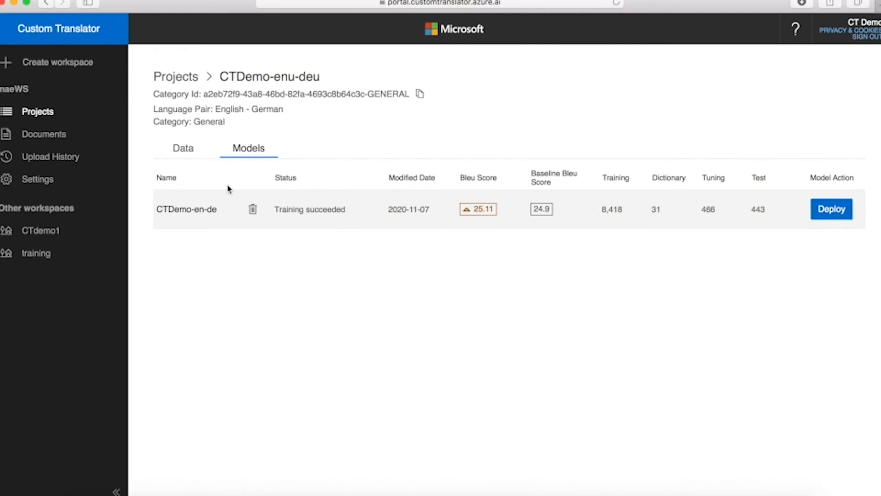
click(178, 79)
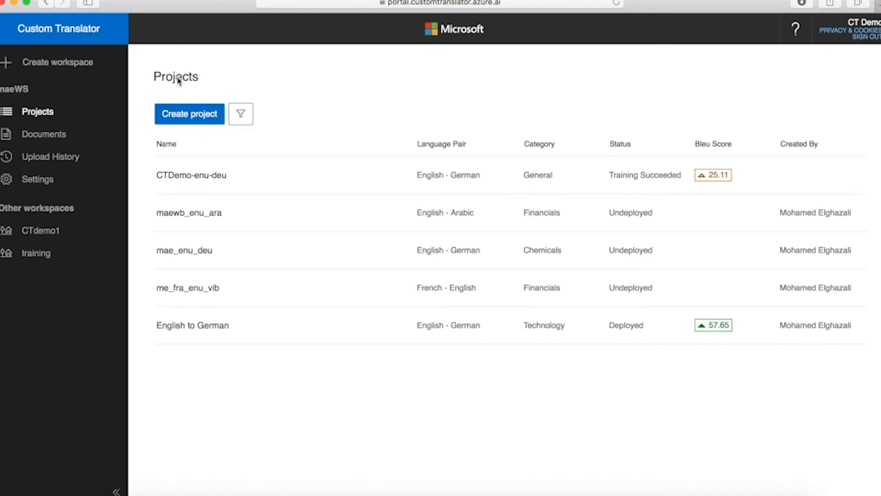
click(212, 176)
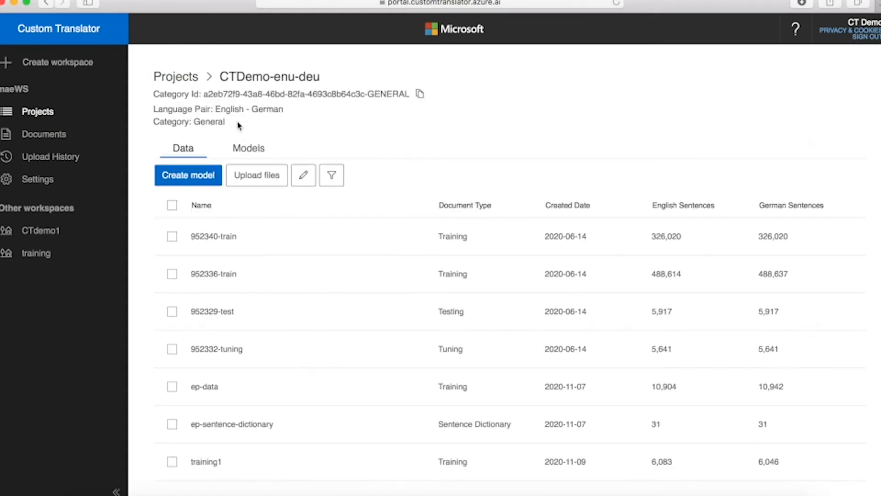
click(249, 151)
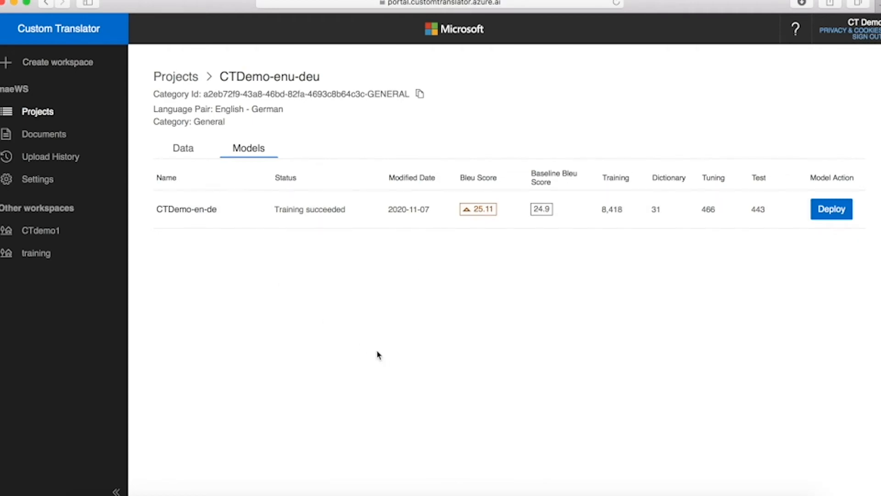
Step: Open CTDemo-en-de's training details, showing BLEU 25.11 against a 24.9 baseline
click(184, 210)
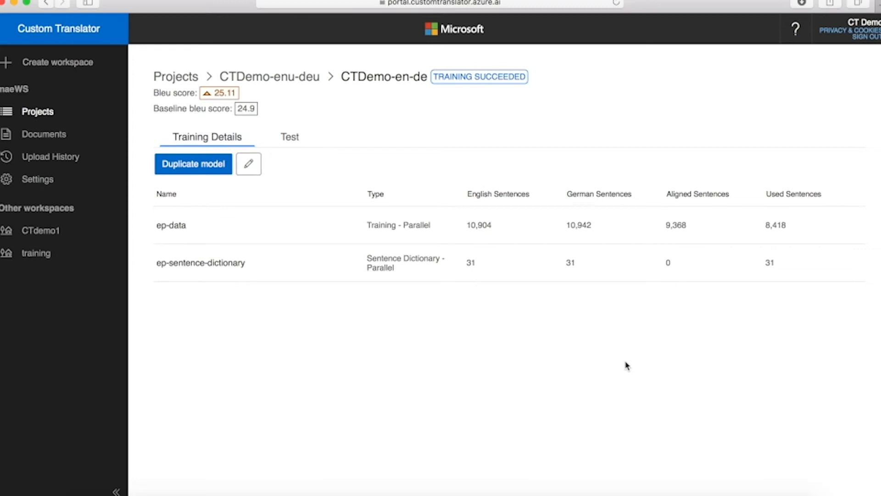
Step: Open CTDemo-en-de's System Test Results comparing reference and custom German translations of 443 sentences
click(290, 138)
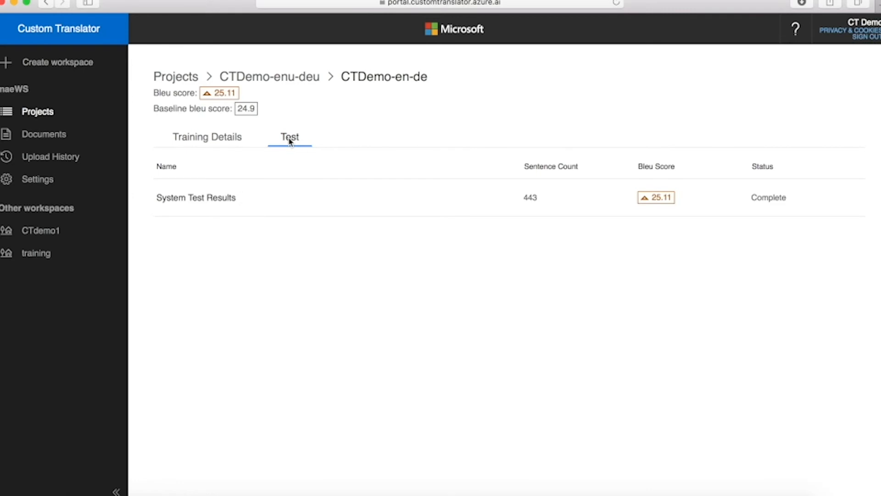
click(208, 201)
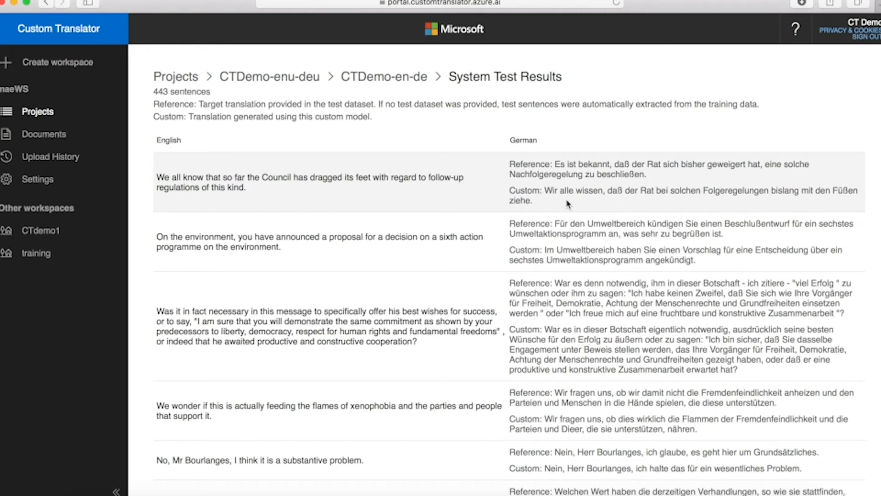
Step: Download the system test results and expand the TestResults_Model_40051_Test_34659 folder in Downloads
click(406, 77)
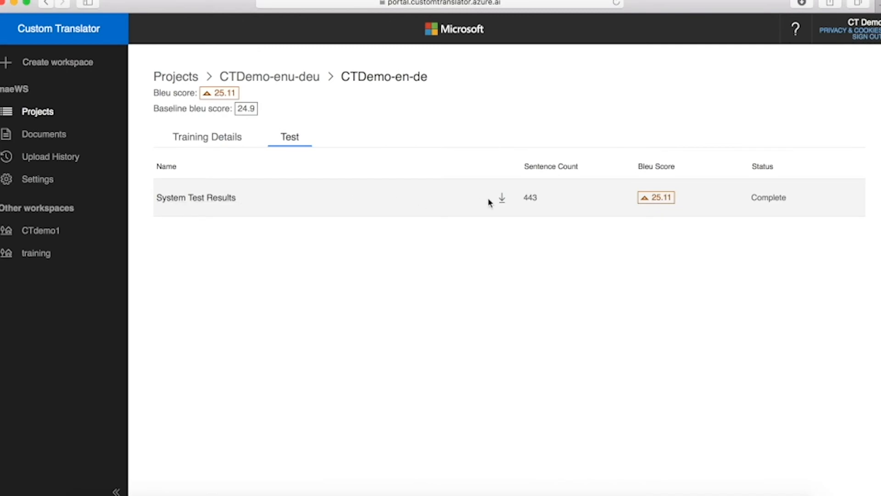
click(503, 201)
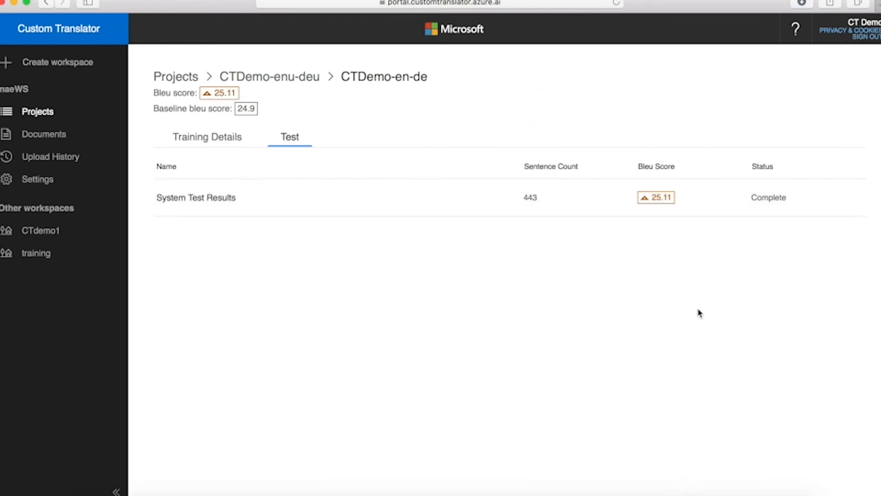
click(698, 493)
click(332, 121)
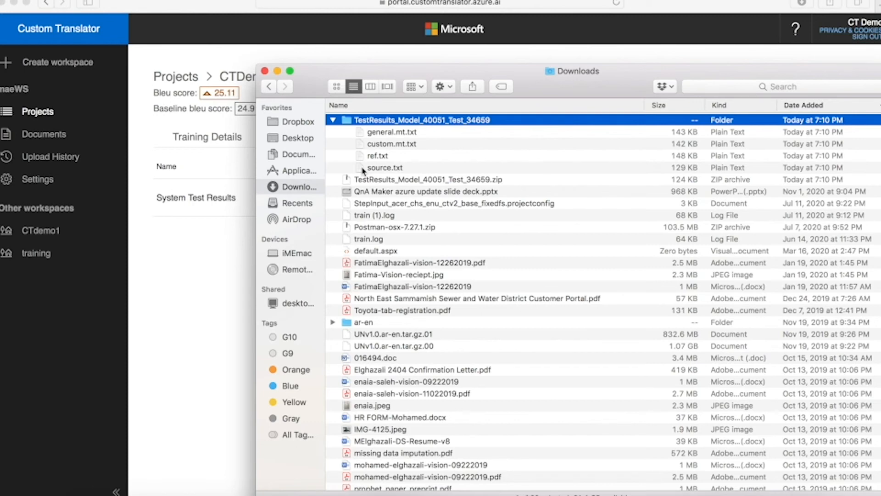
Step: Close the Finder Downloads window after reviewing the four test result files
click(265, 71)
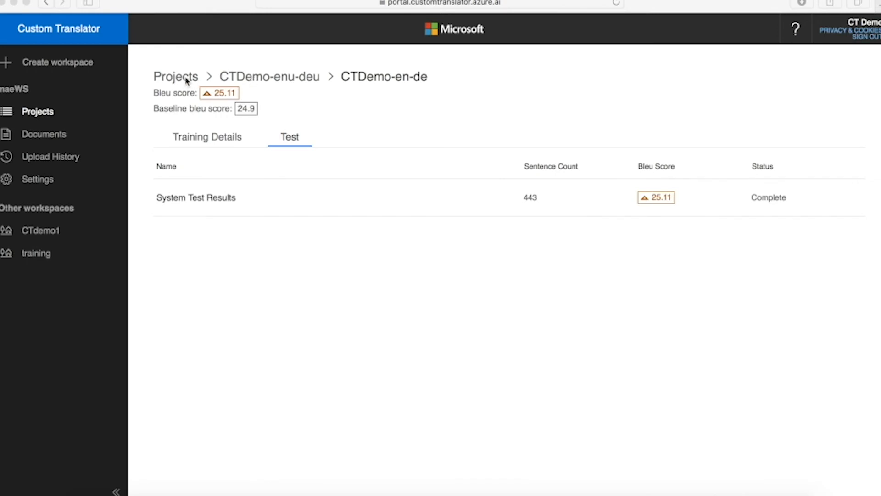
Step: Return to the CTDemo-enu-deu project and bring up deployment options for CTDemo-en-de
click(246, 80)
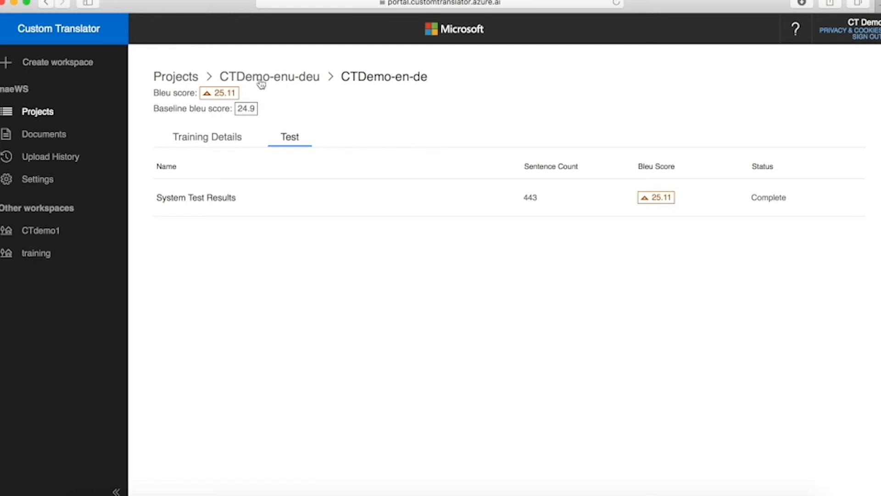
click(261, 78)
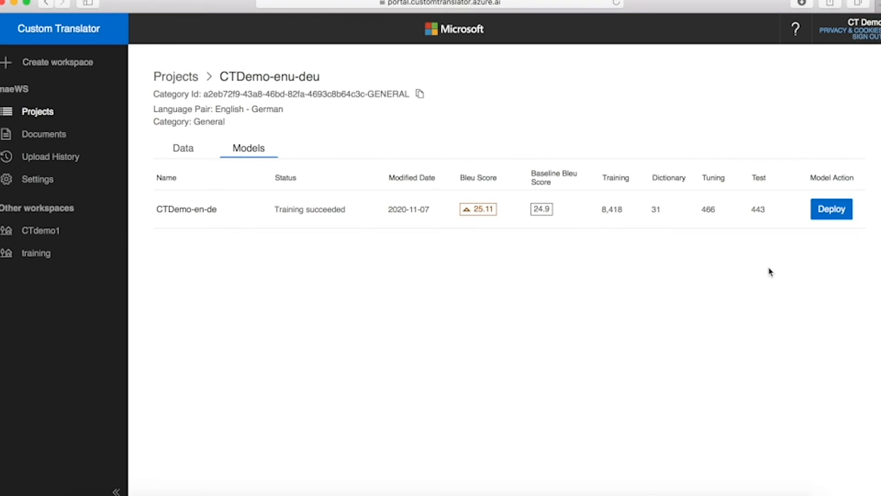
click(830, 212)
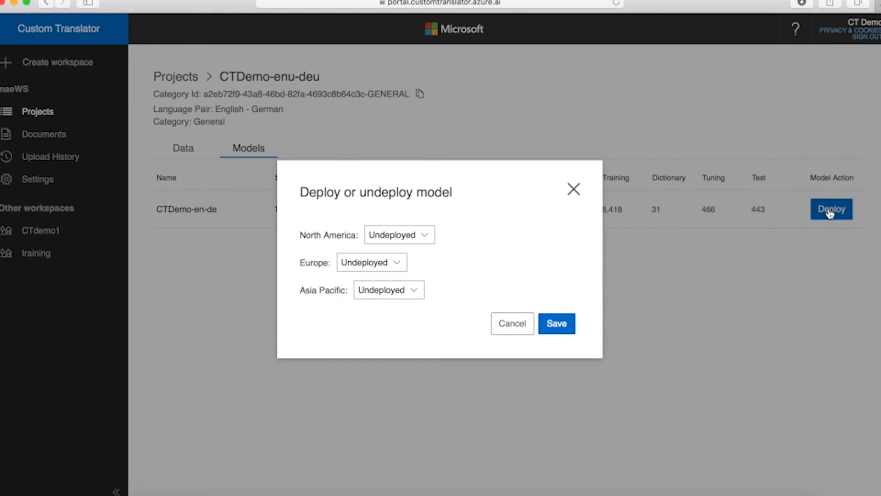
Step: Set North America, Europe and Asia Pacific to Deployed, then cancel without saving
click(426, 238)
click(400, 224)
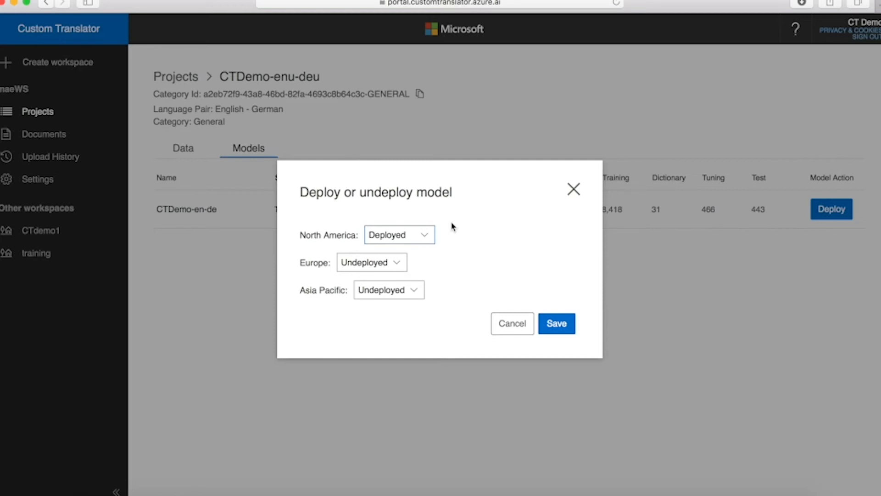
click(397, 264)
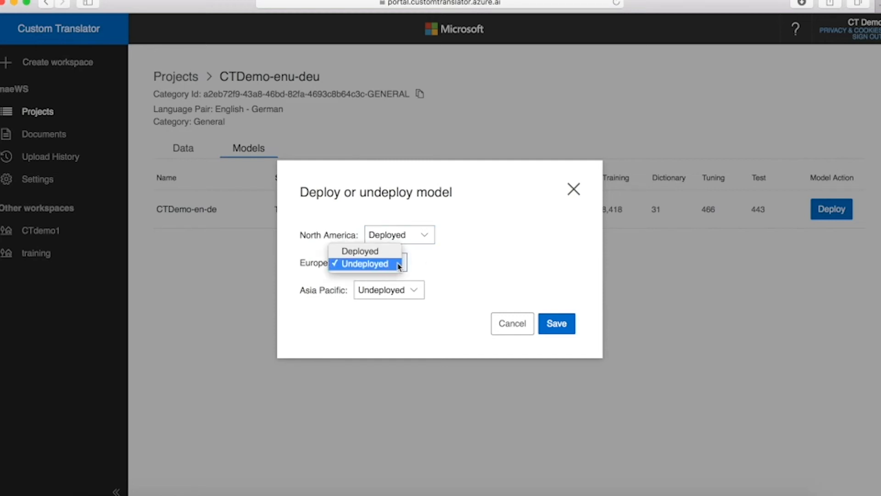
click(365, 251)
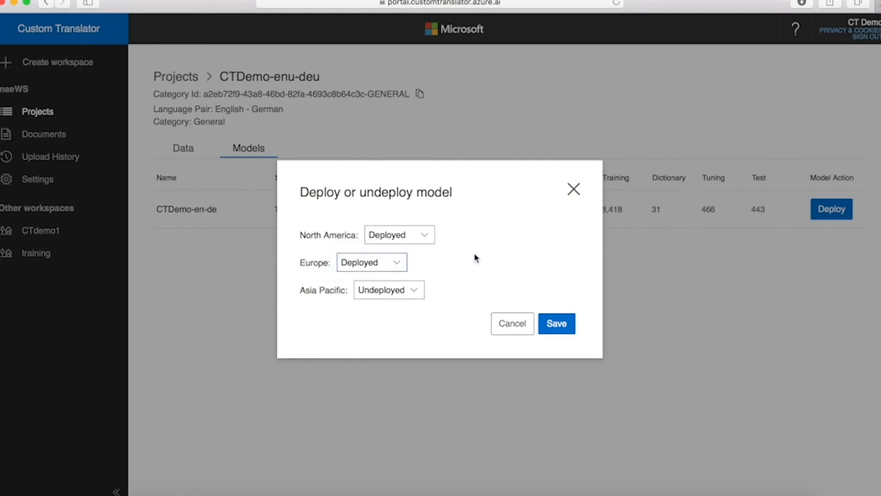
click(418, 289)
click(397, 278)
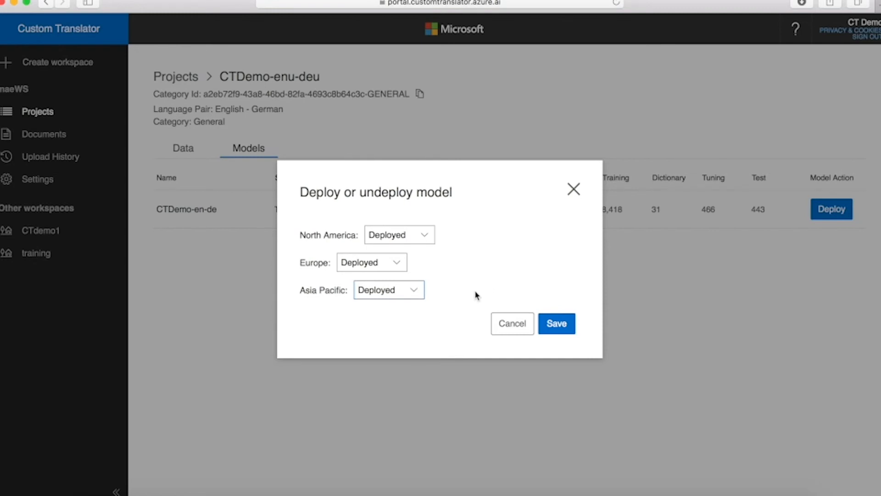
click(506, 326)
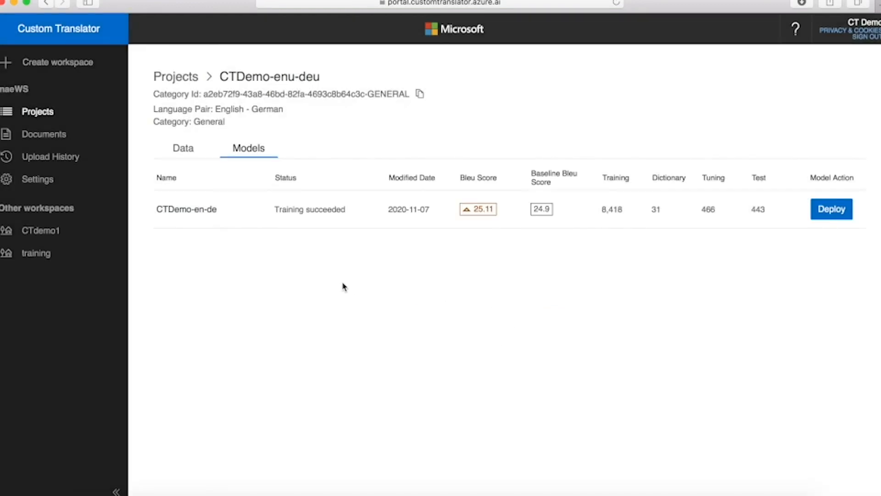
Step: Go back to the projects list and open the English to German project
click(174, 78)
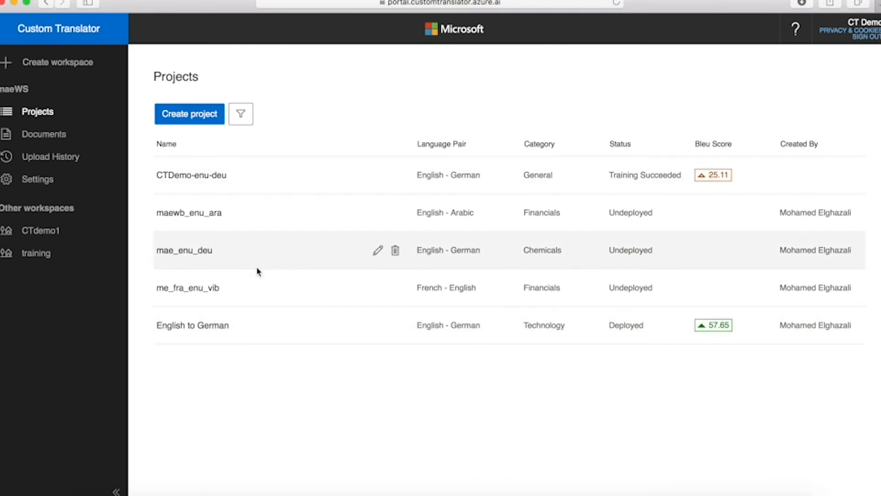
click(169, 326)
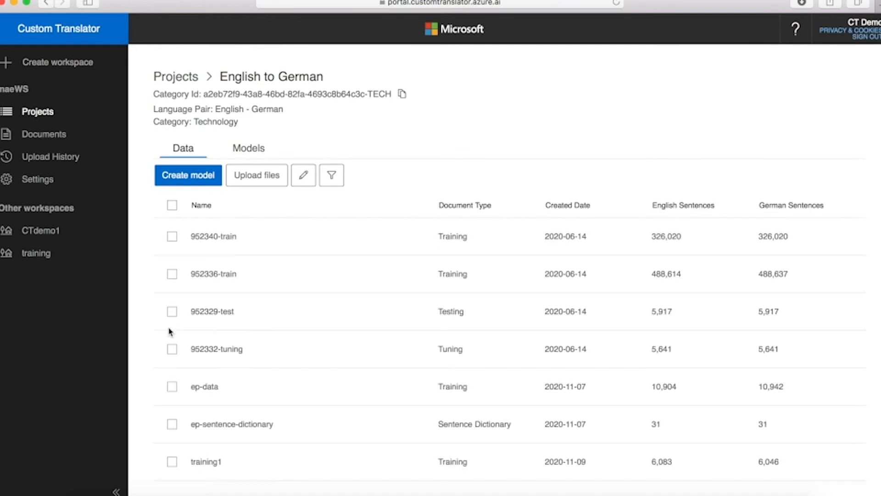
Step: Open the Update deployment dialog for the English >> German 2nd model, currently deployed in Europe
click(249, 148)
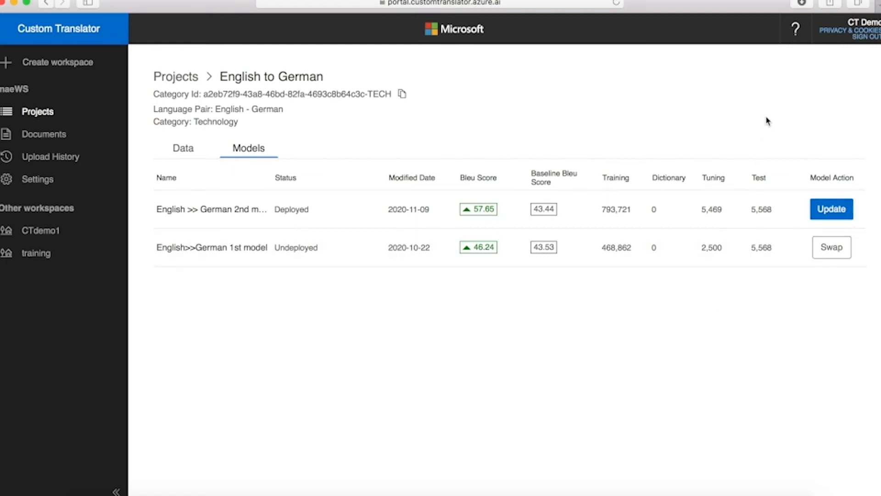
click(831, 215)
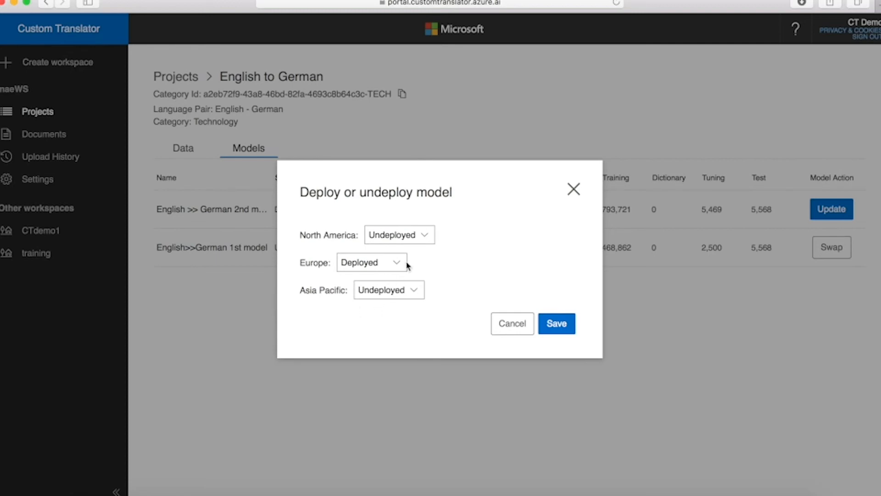
Step: Set North America and Asia Pacific to Deployed, then cancel the deployment dialog without saving
click(421, 238)
click(393, 223)
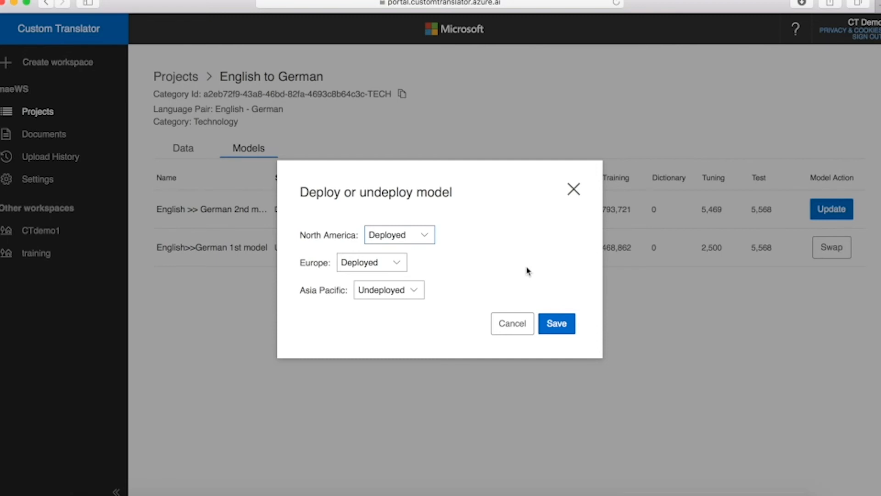
click(418, 290)
click(395, 279)
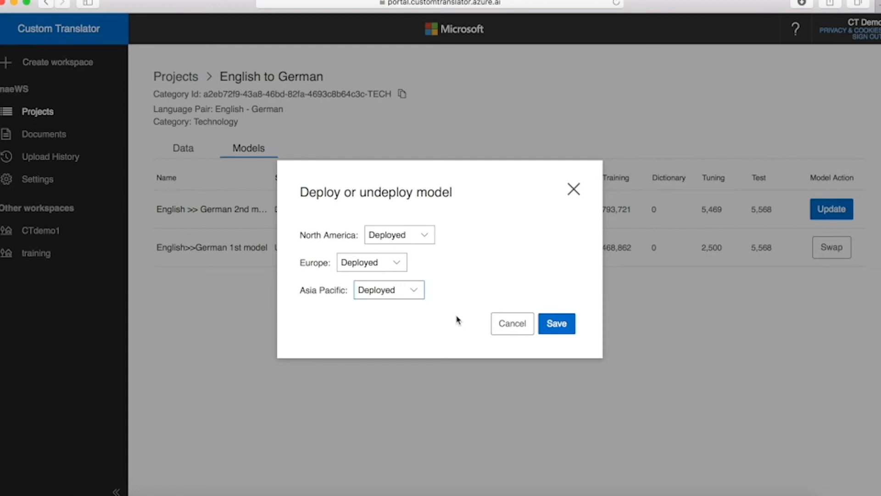
click(509, 324)
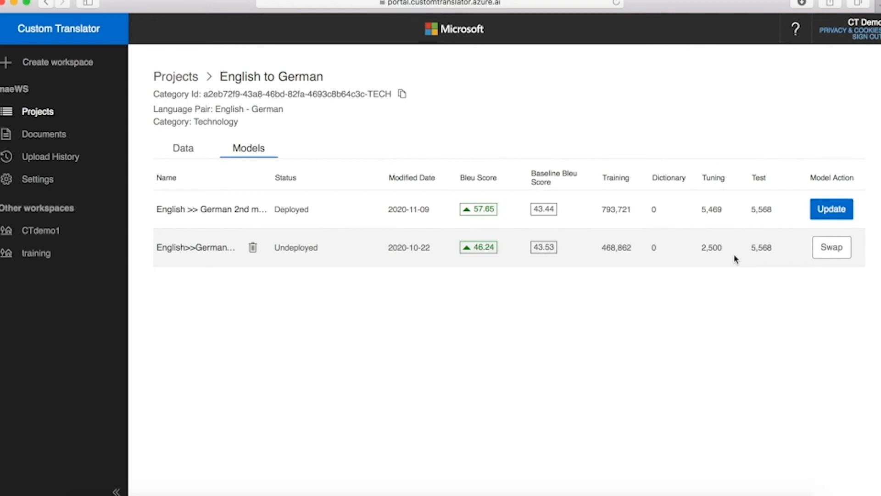
click(735, 259)
click(603, 376)
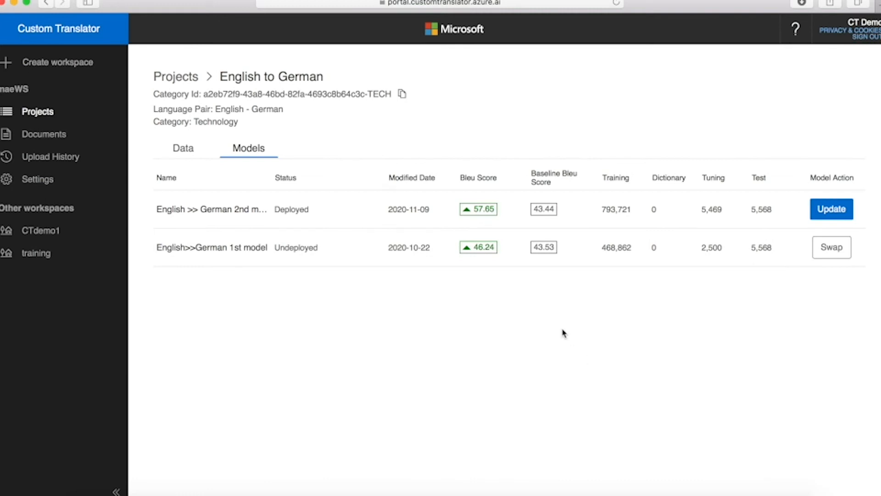
click(825, 252)
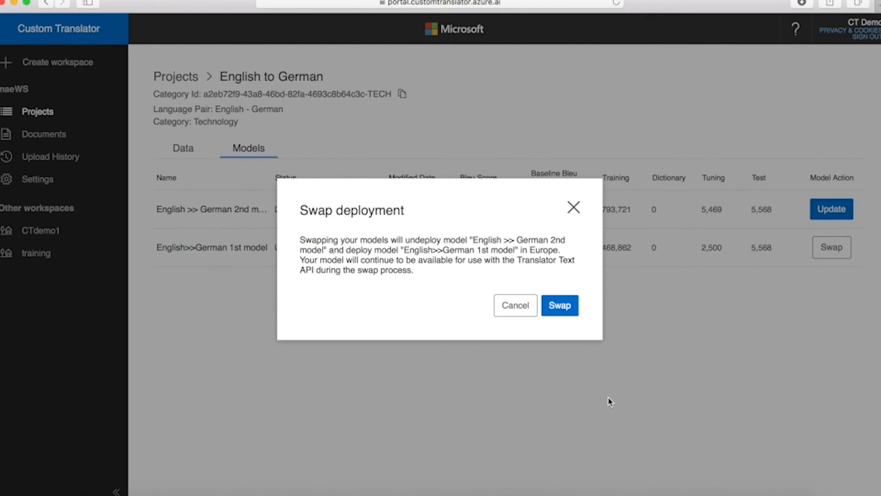
click(509, 311)
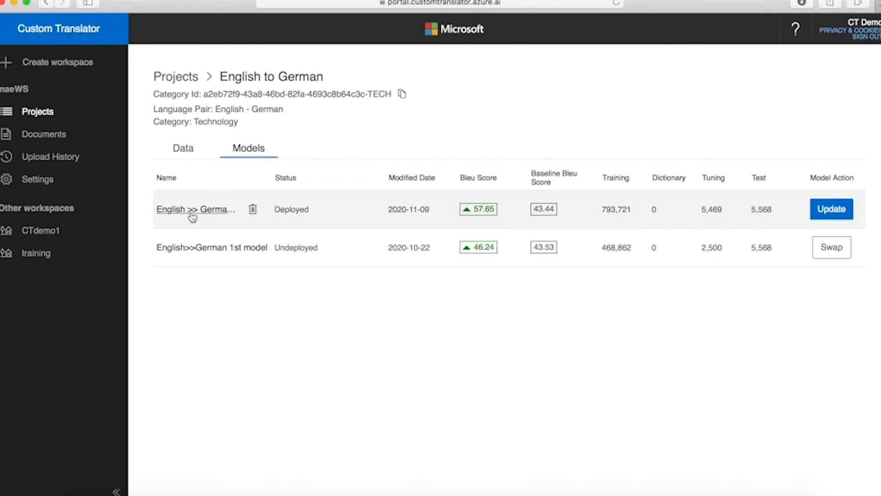
Step: Attempt to delete the deployed 2nd model, dismiss the refusal error, and show the Data documents
click(254, 210)
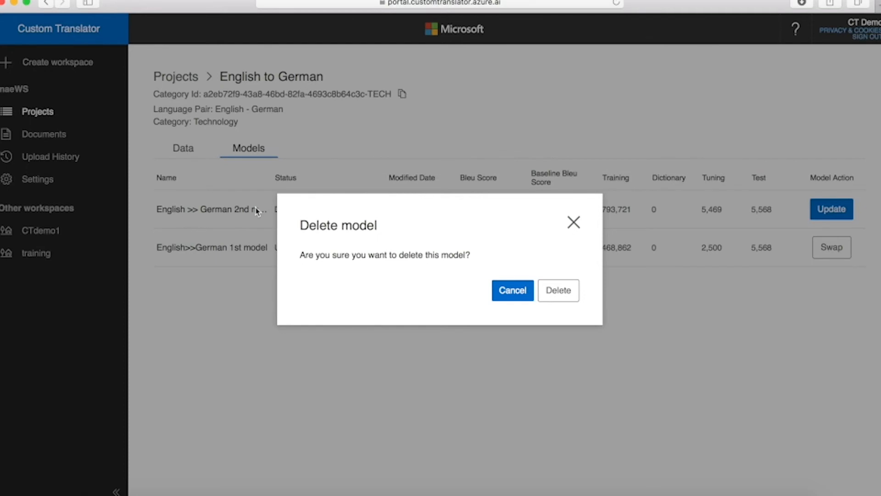
click(569, 293)
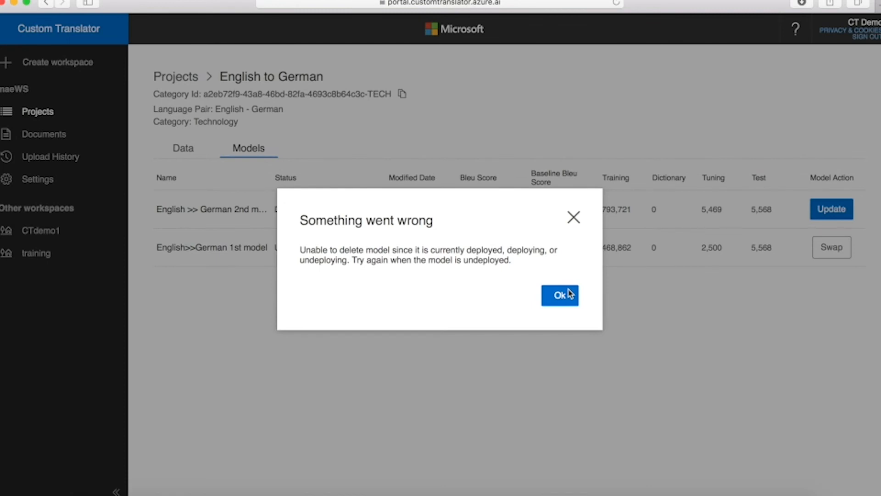
click(570, 294)
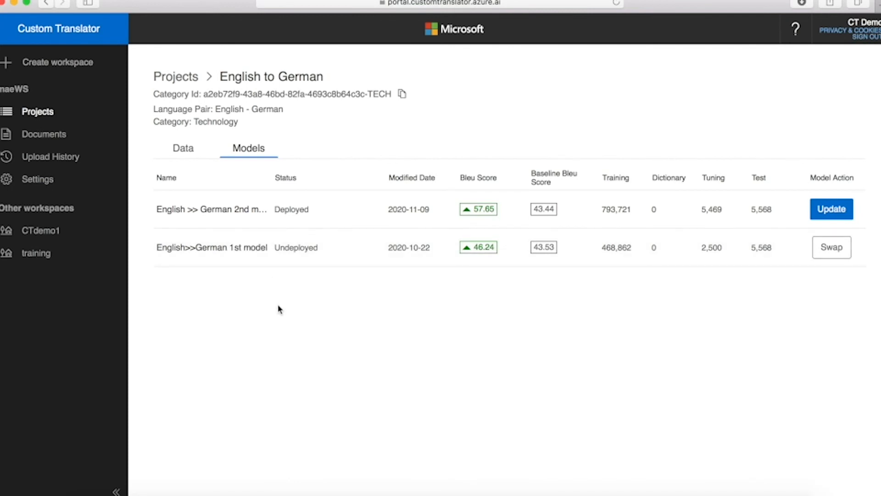
click(185, 149)
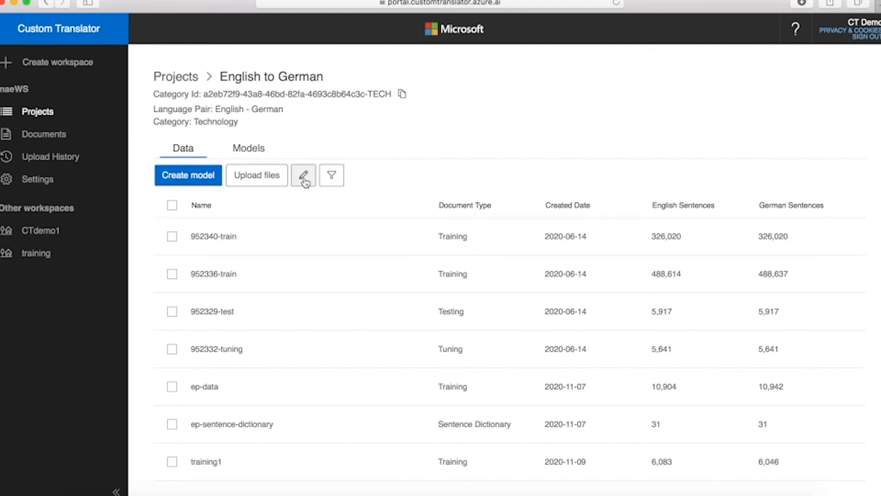
Step: Filter to Models, review the 2nd model's details, cancel a rename, and return to English to German
click(333, 179)
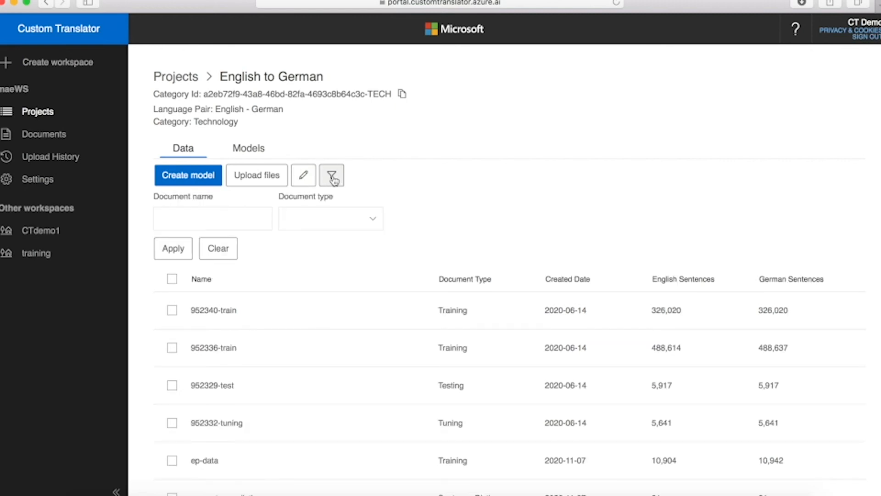
click(258, 151)
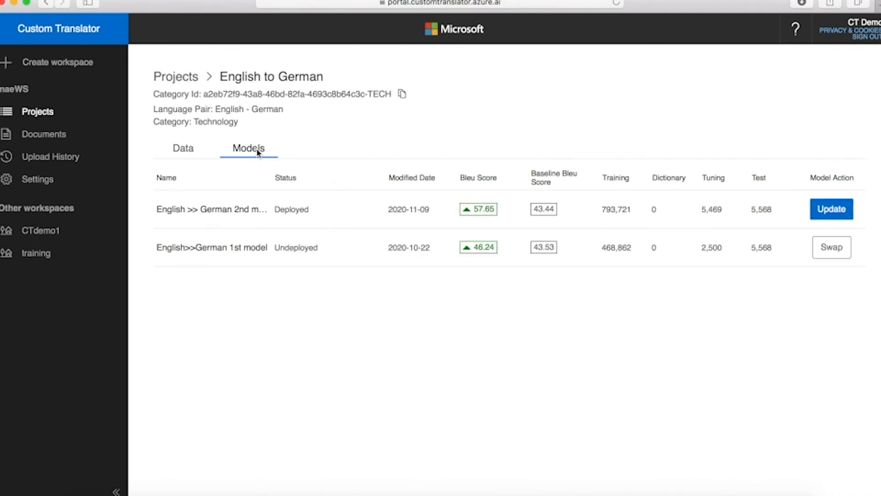
click(174, 210)
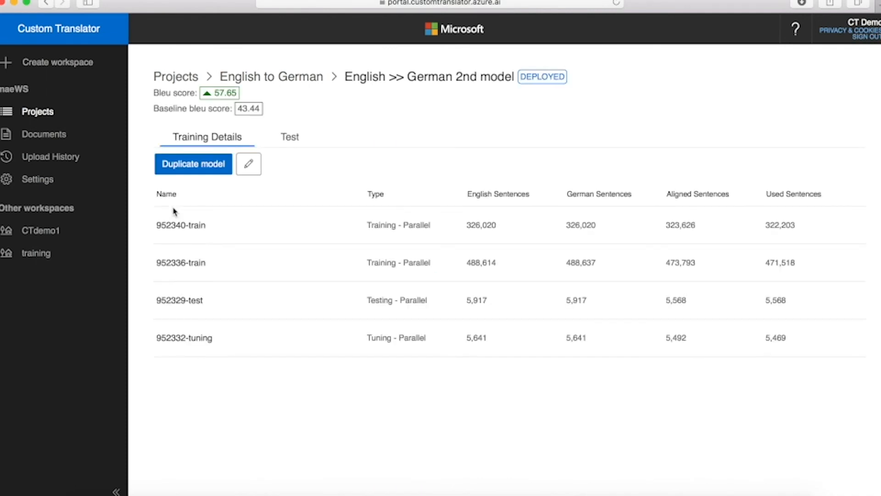
click(248, 165)
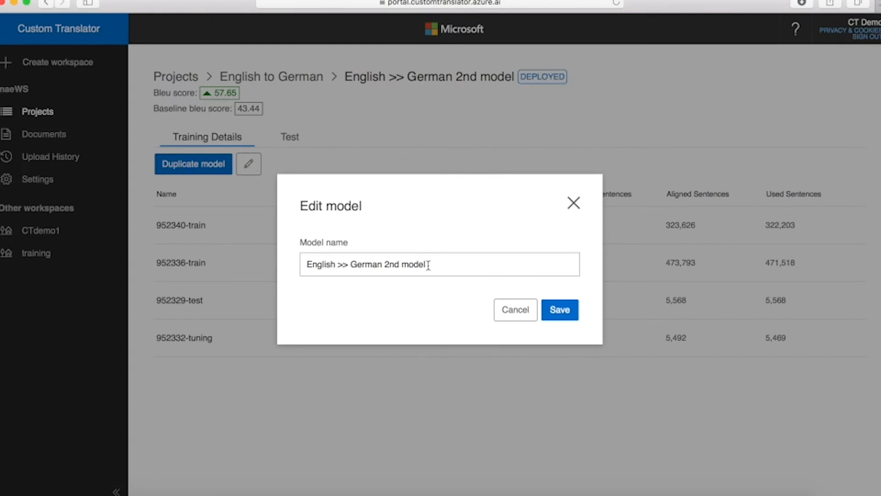
click(507, 312)
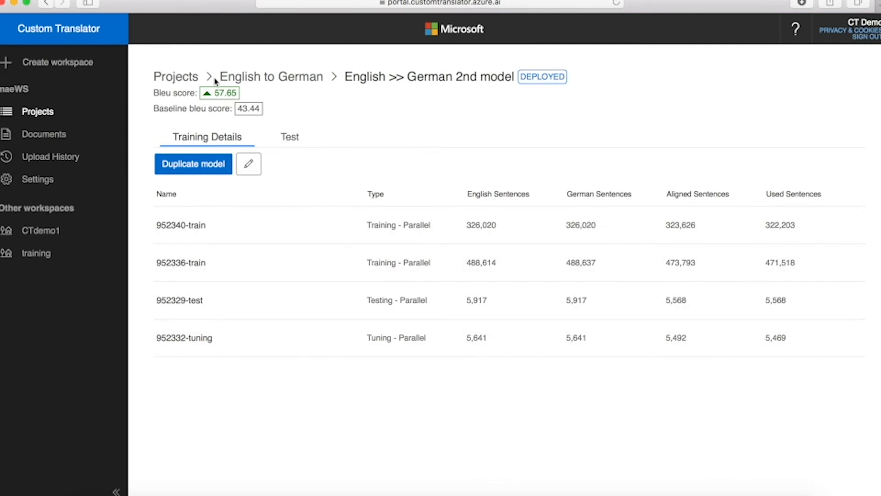
click(237, 79)
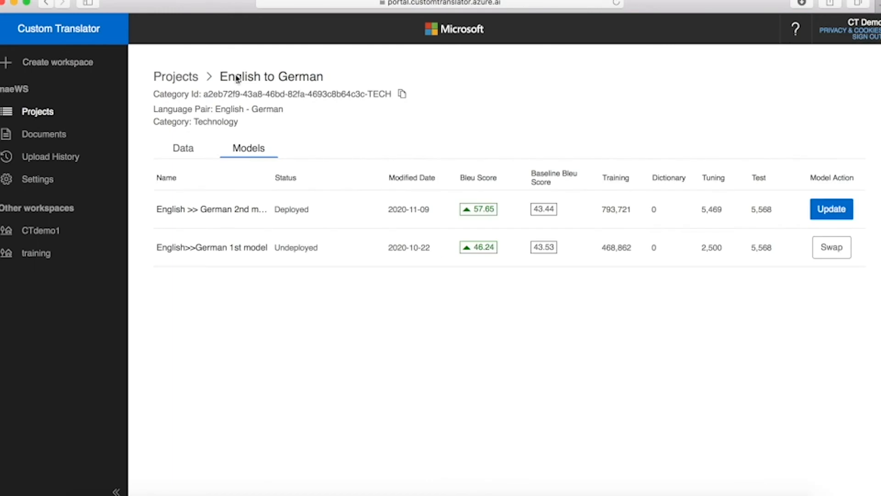
Step: From Projects, switch to the training workspace, open demo en-de, and begin a file upload
click(178, 81)
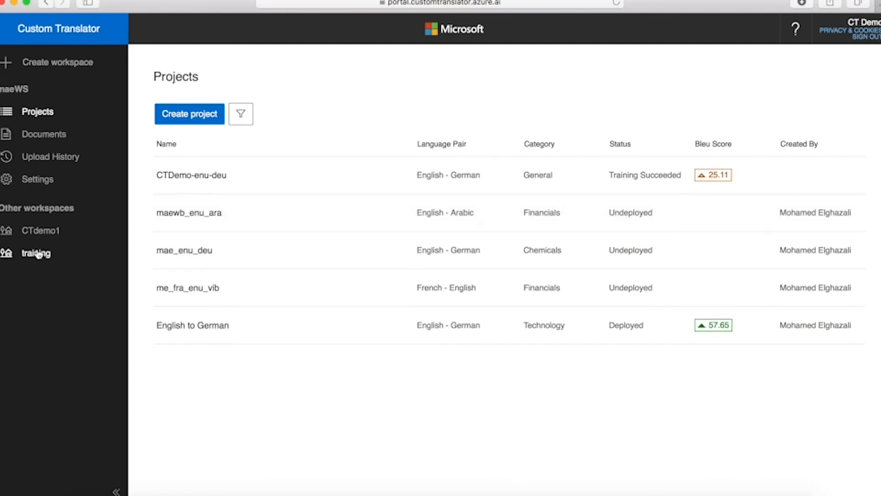
click(38, 255)
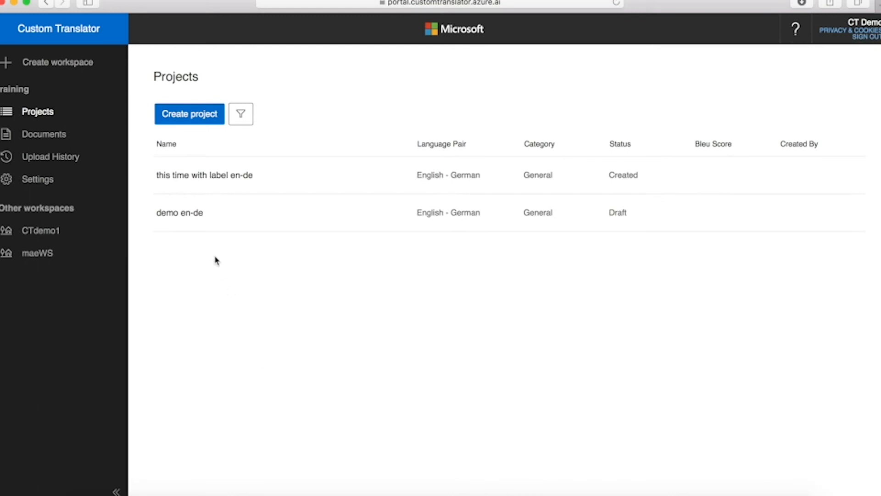
click(179, 213)
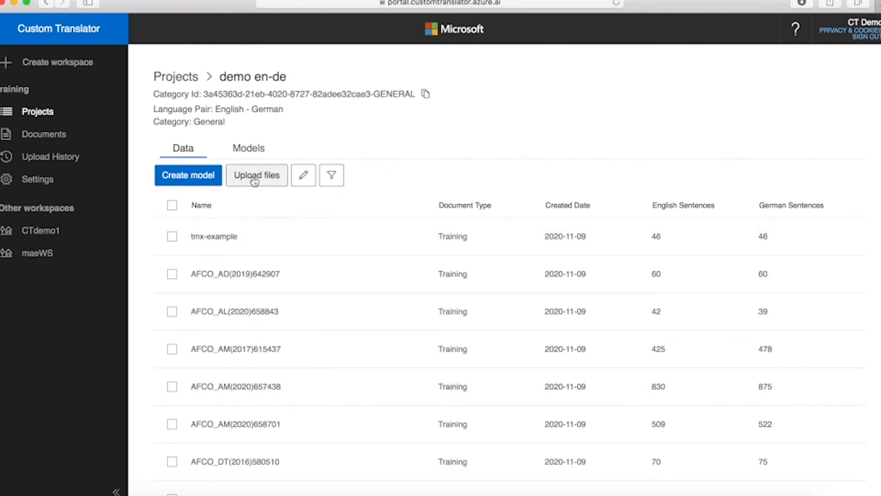
click(255, 179)
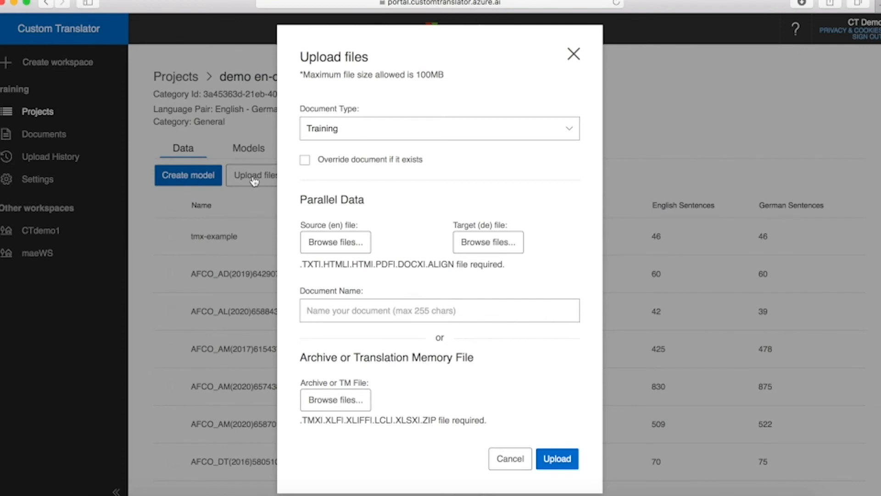
Step: Upload tmx-upload-error-example.tmx as an archive/TM file to demo en-de and check its progress
click(345, 406)
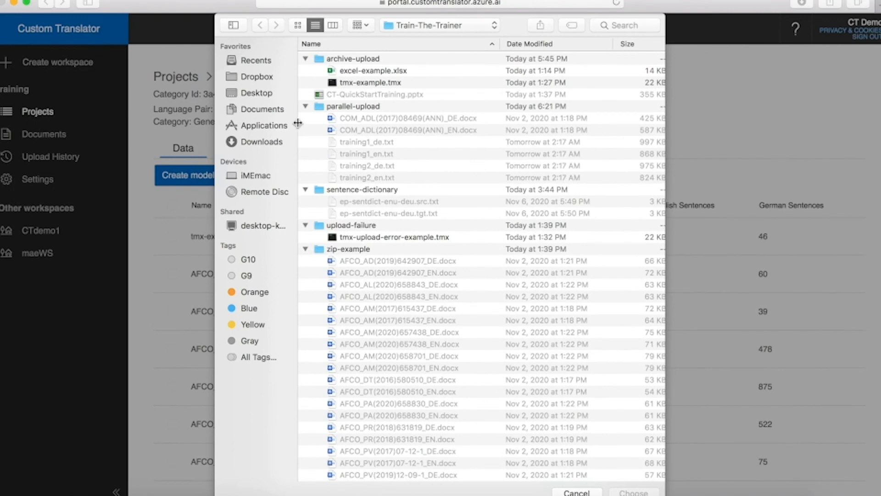
click(306, 106)
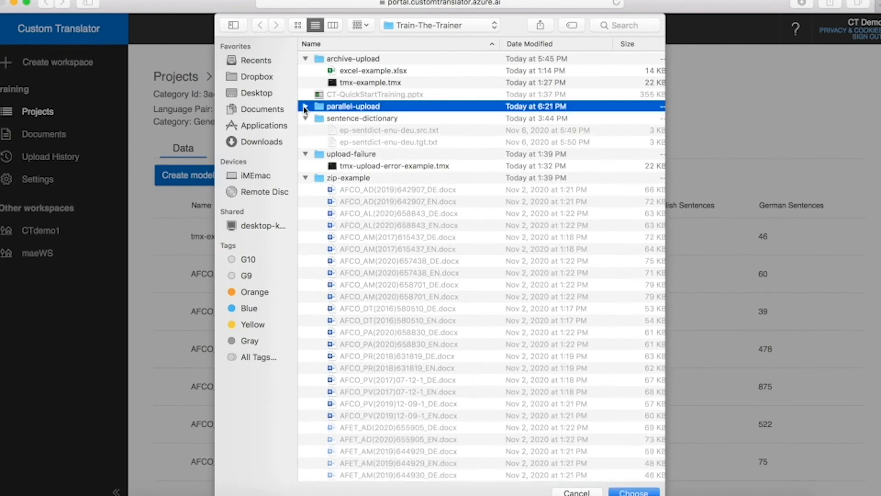
click(305, 58)
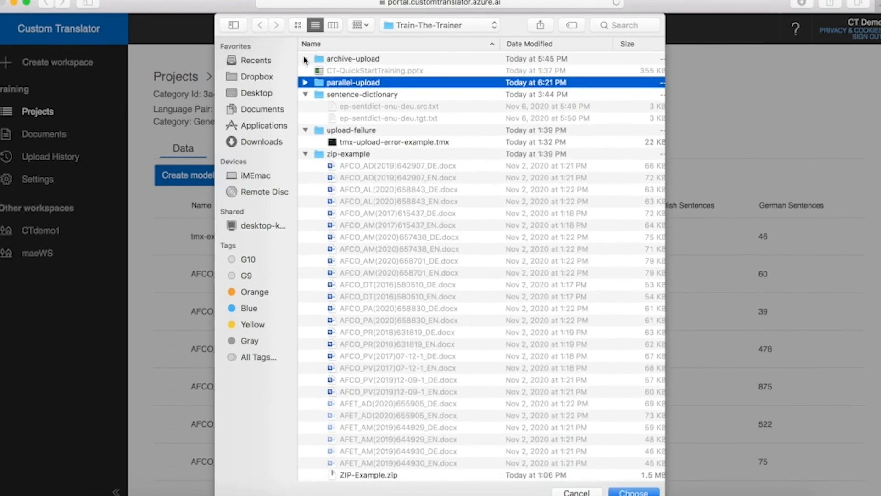
click(363, 144)
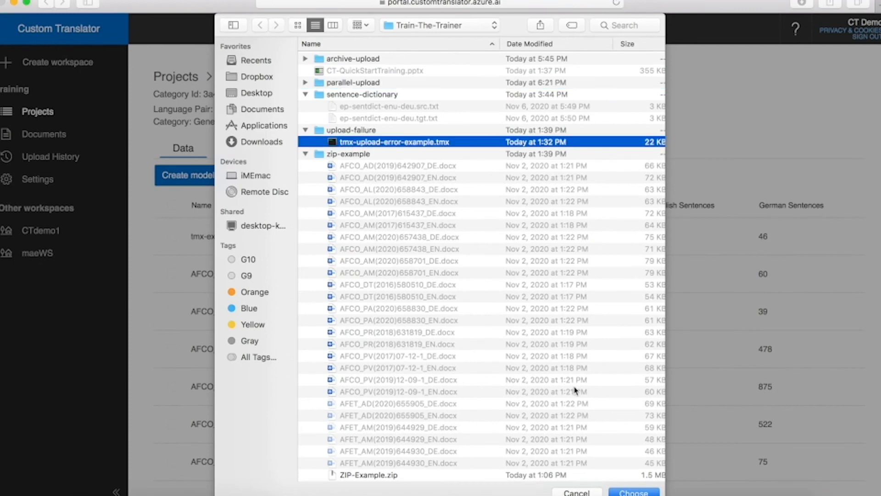
click(635, 490)
click(559, 461)
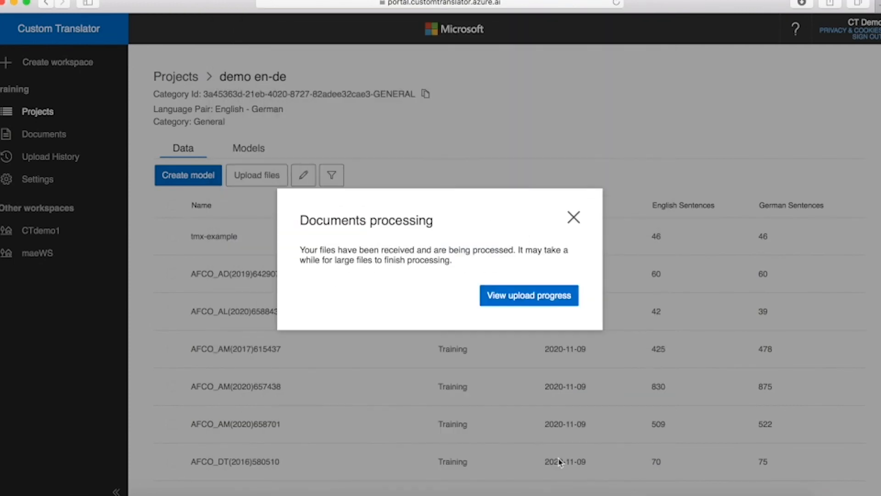
click(544, 301)
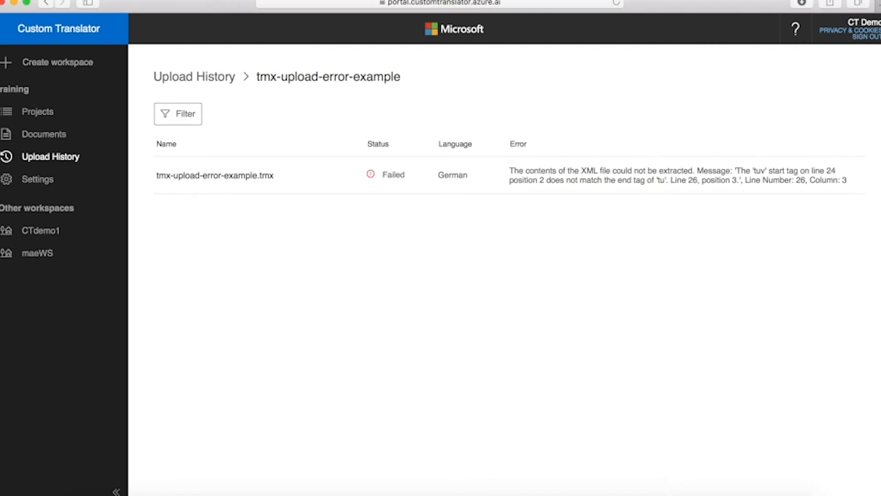
Step: Restore the minimized Atom window holding tmx-example.tmx to compare the TMX files
click(709, 487)
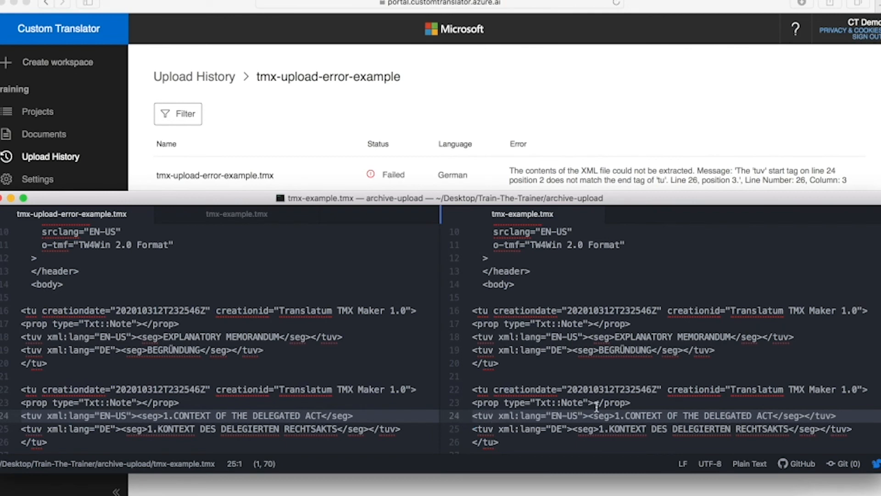
Step: Add the missing </tuv> tag at the end of line 24 and save the file
drag(810, 416, 836, 413)
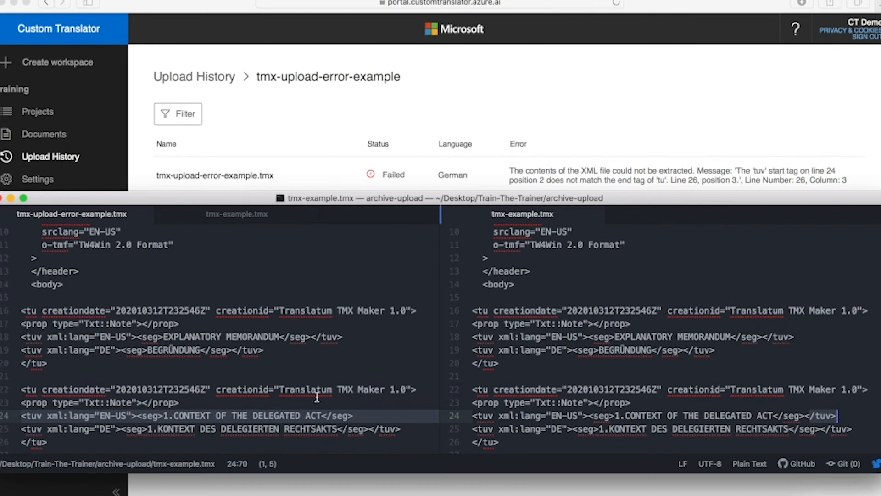
click(365, 416)
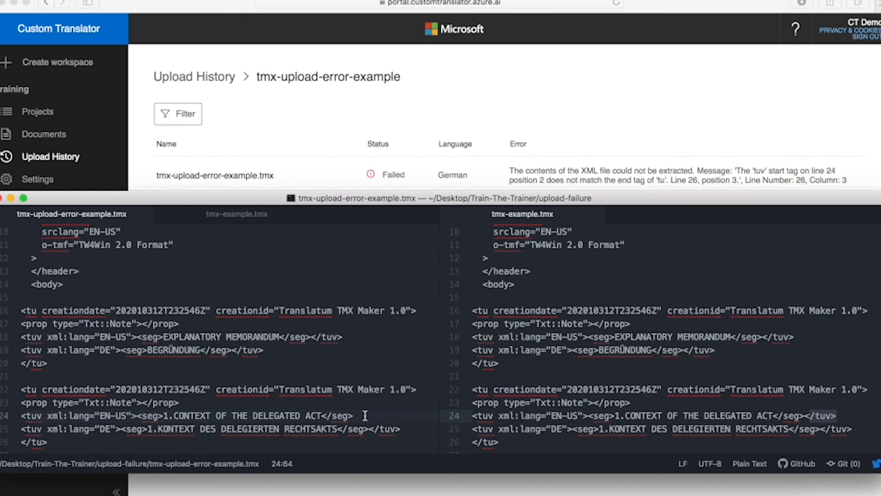
text(</tuv>)
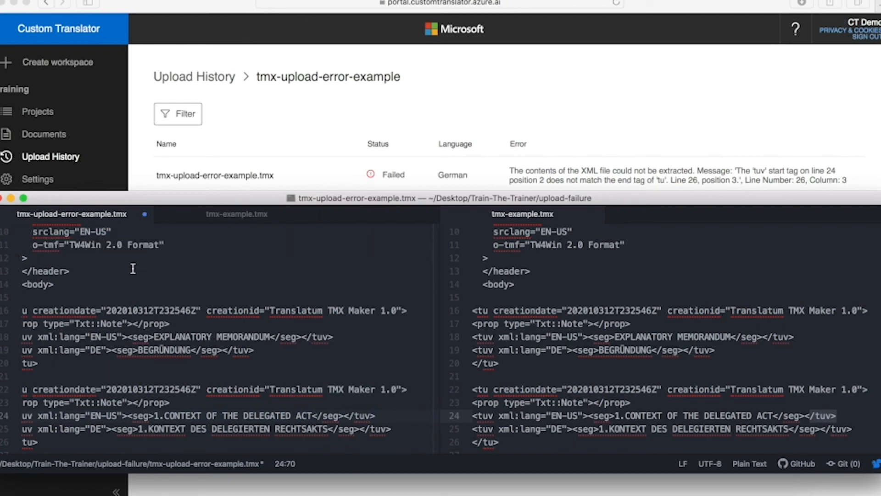
key(super+s)
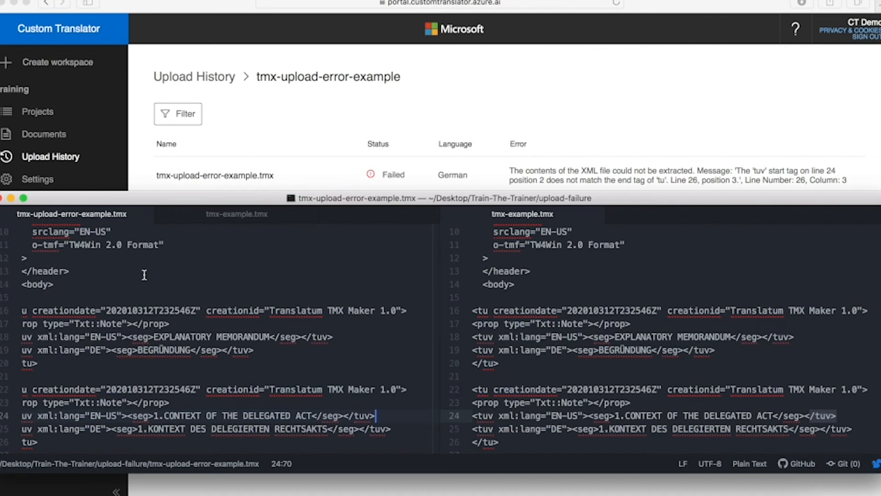
click(240, 36)
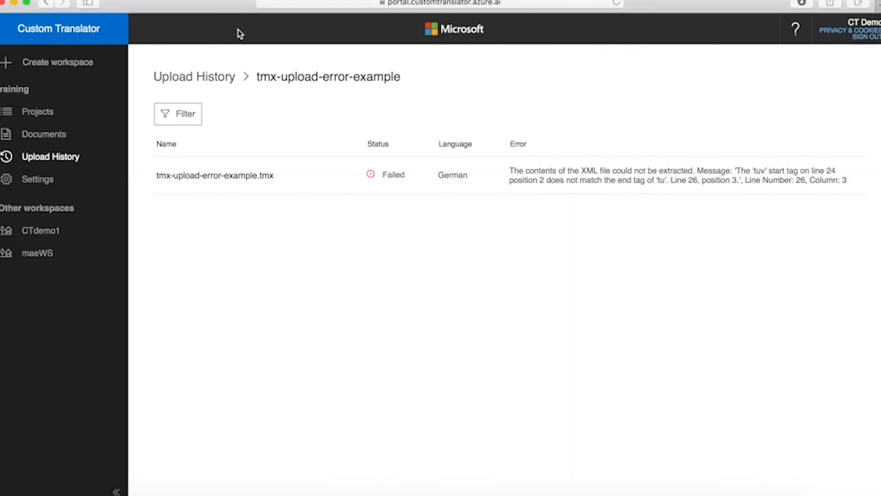
Step: In demo en-de, upload the fixed tmx-upload-error-example.tmx as an archive/TM file and check progress
click(33, 115)
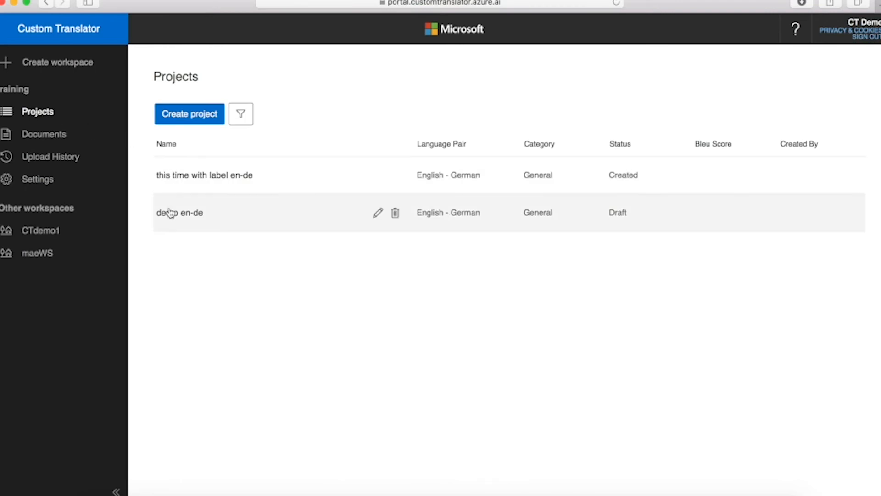
click(172, 213)
click(273, 183)
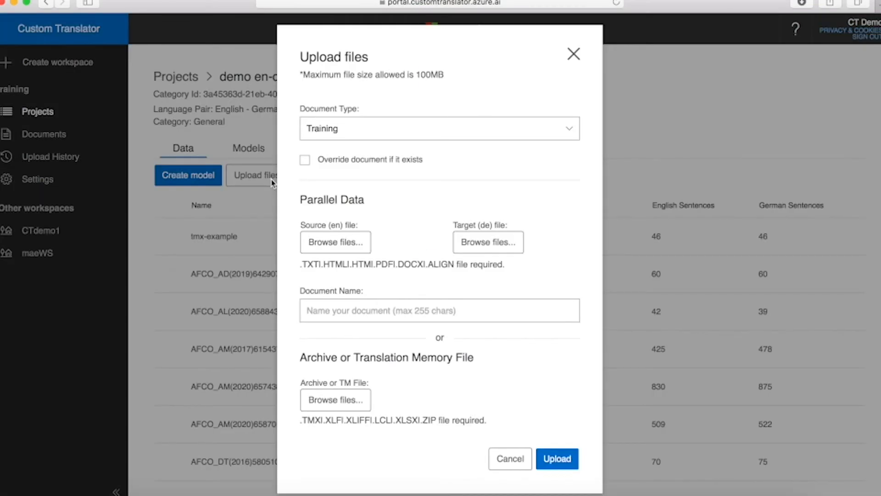
click(348, 400)
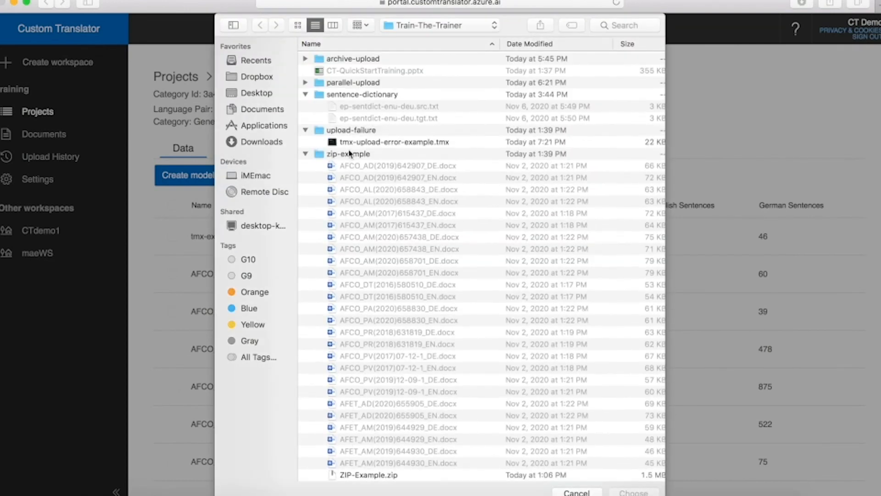
click(358, 142)
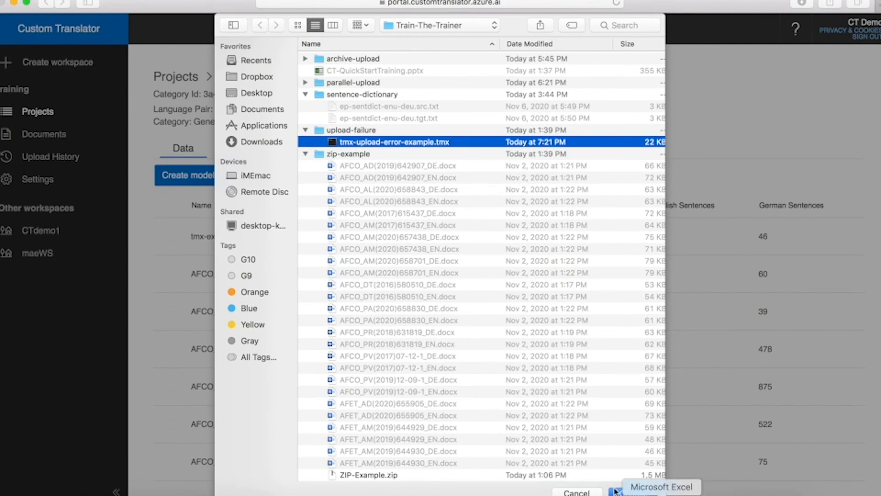
click(630, 491)
click(566, 463)
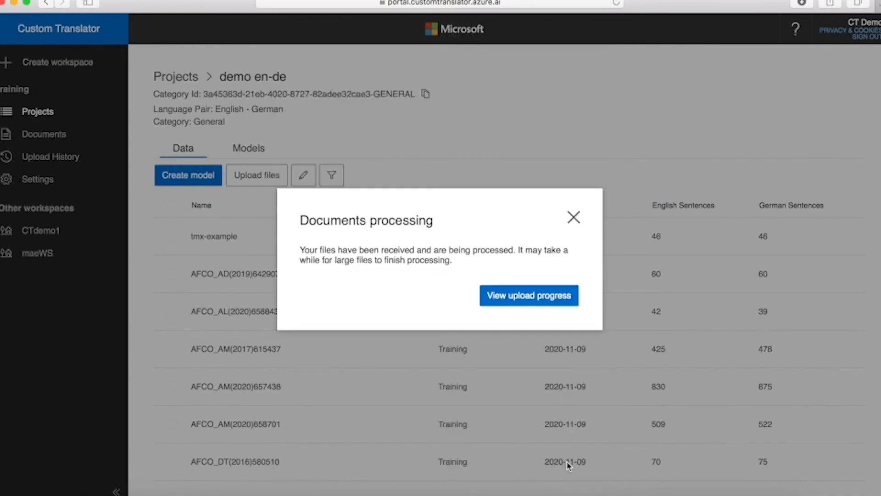
click(502, 295)
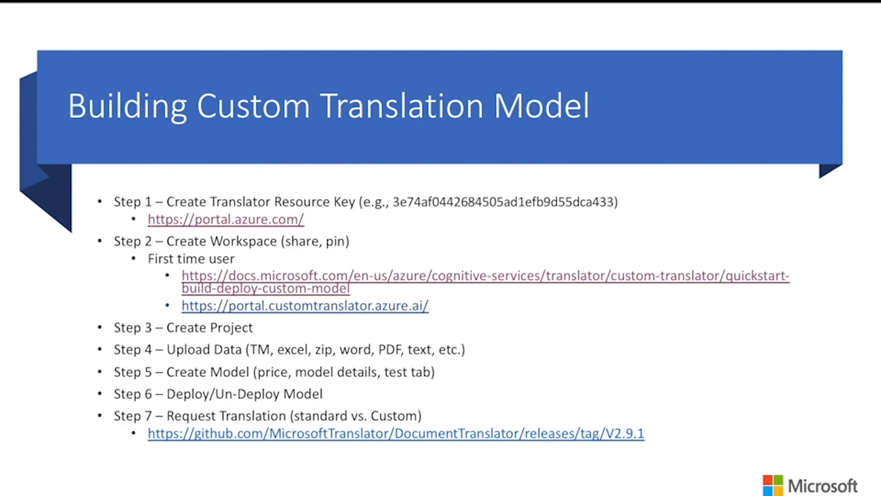
Step: Advance past the Requesting Translation From Custom Model slide to end the slide show
key(Right)
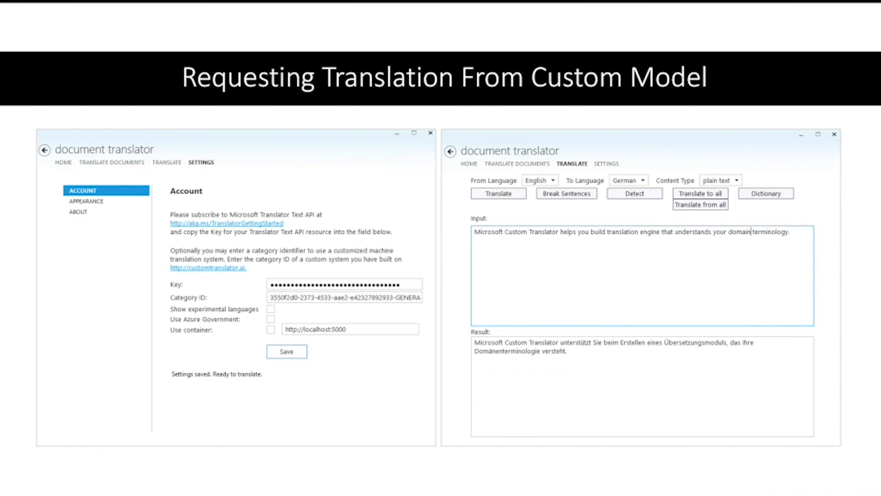
key(Right)
key(Right)
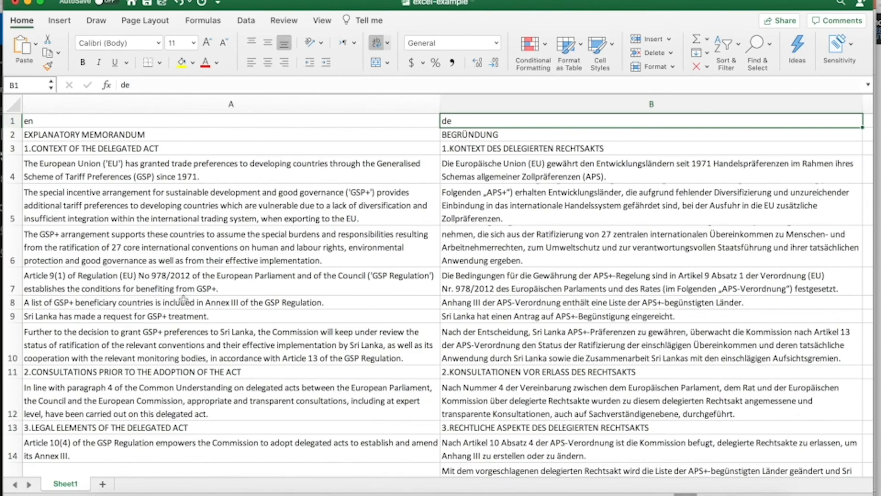
scroll(183, 299, down, 5)
scroll(184, 300, down, 20)
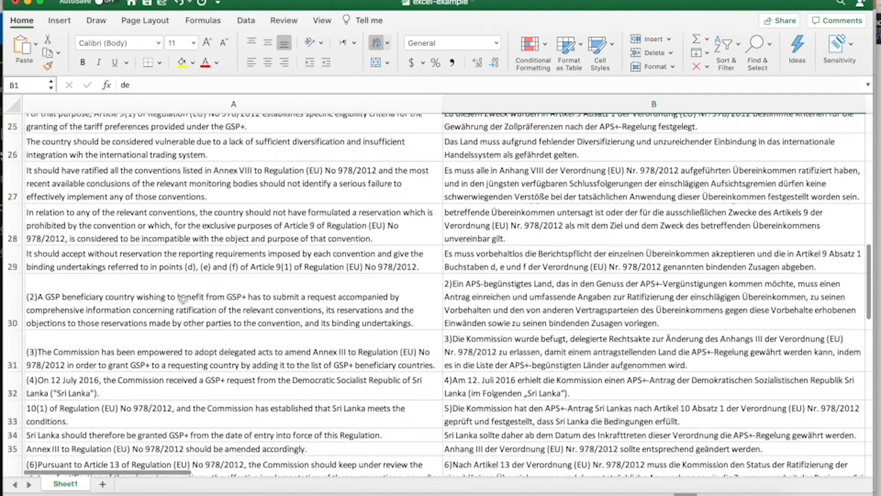
scroll(183, 300, down, 1)
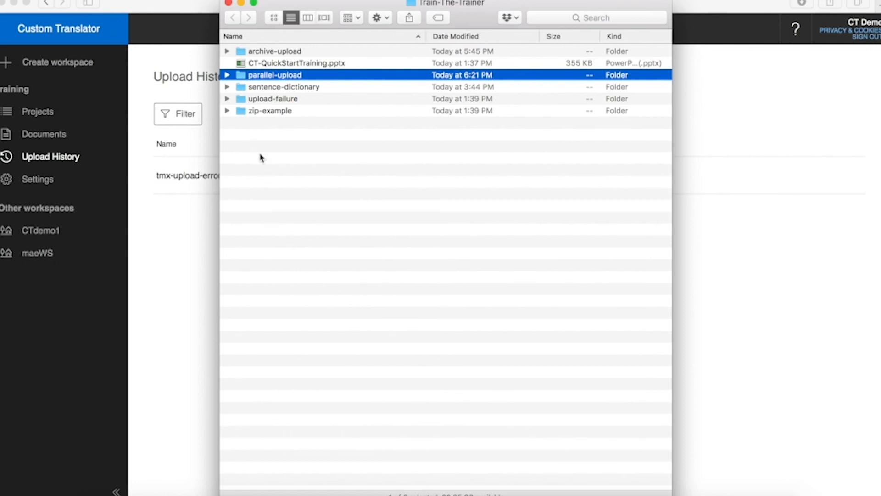
Step: In parallel-upload, rename training1_de.txt to training1_de.align
click(228, 75)
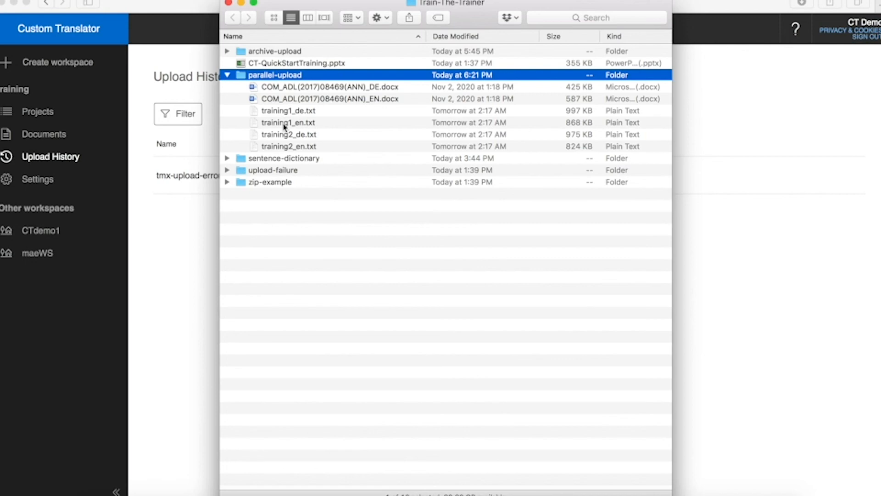
click(316, 113)
right_click(316, 113)
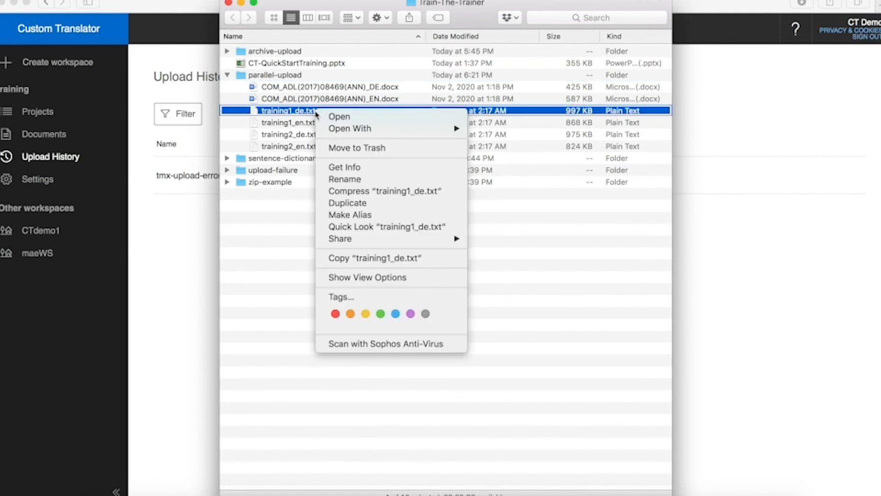
click(347, 180)
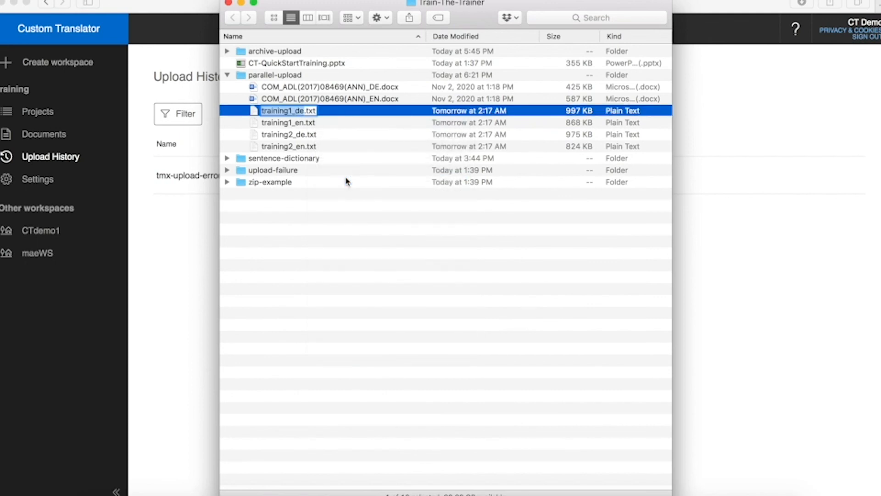
key(BackSpace)
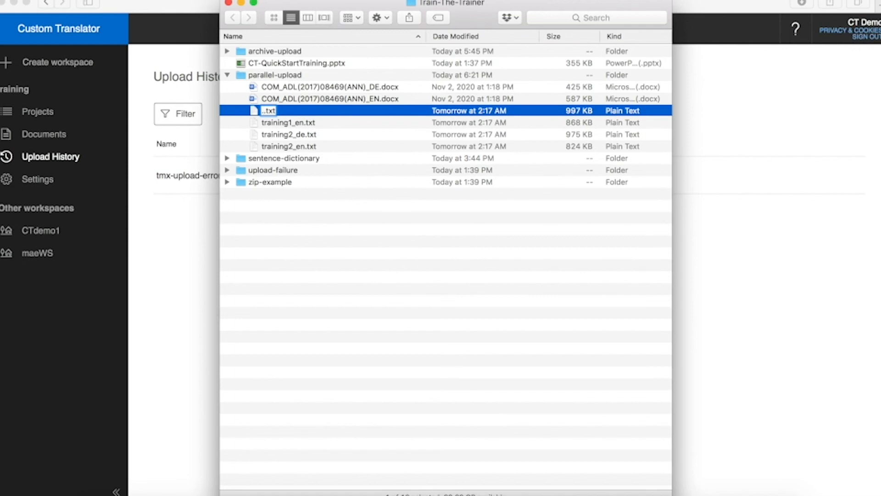
key(super+z)
key(Right)
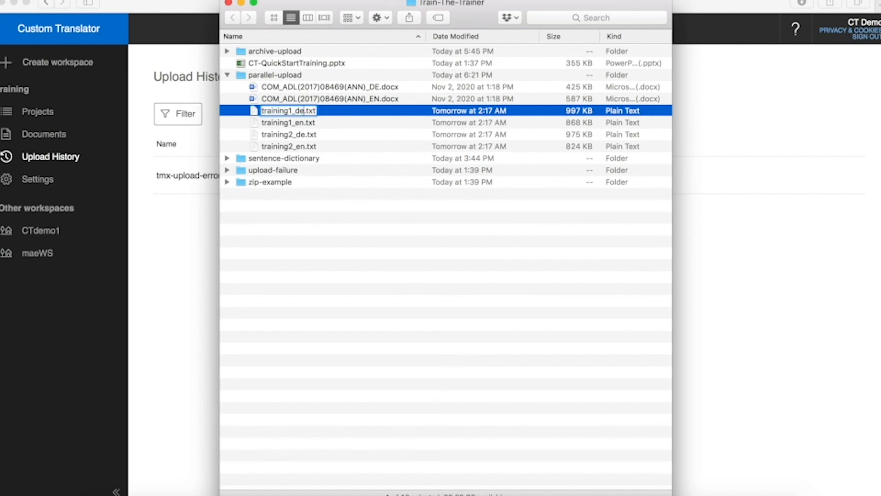
key(BackSpace)
key(BackSpace)
key(BackSpace)
text(align)
click(318, 123)
Step: Rename training1_en.txt to training1_en.align
right_click(319, 124)
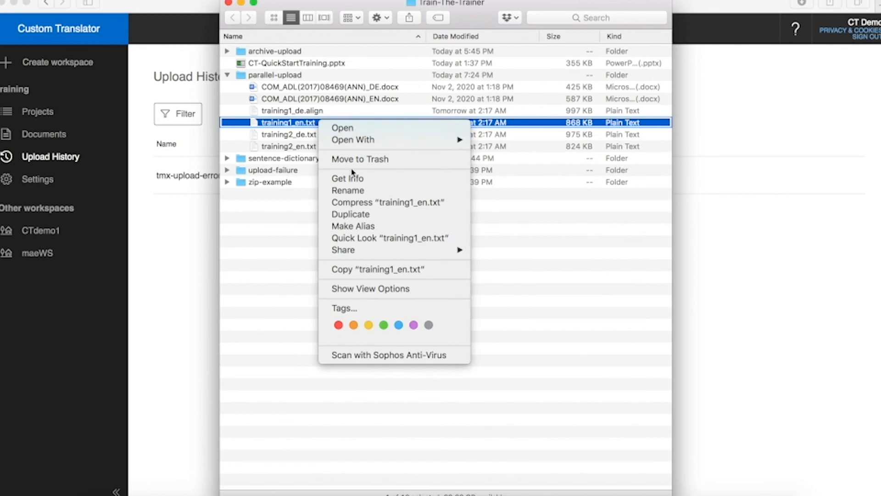
click(353, 191)
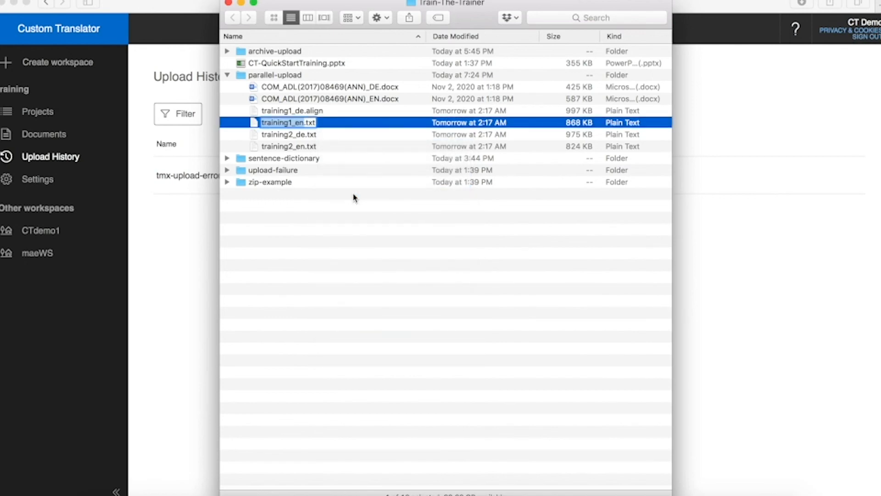
key(Right)
key(Right)
key(Right)
key(Right)
key(Right)
key(BackSpace)
key(BackSpace)
key(BackSpace)
text(ali)
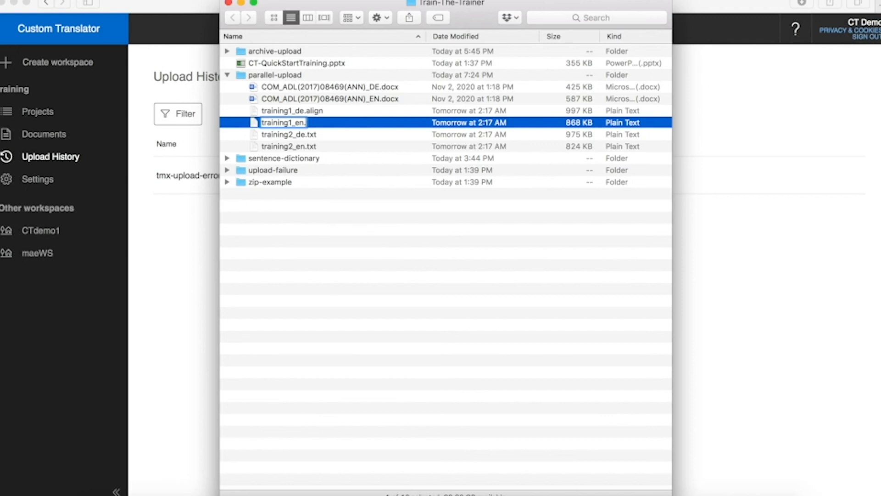
text(gn)
key(Return)
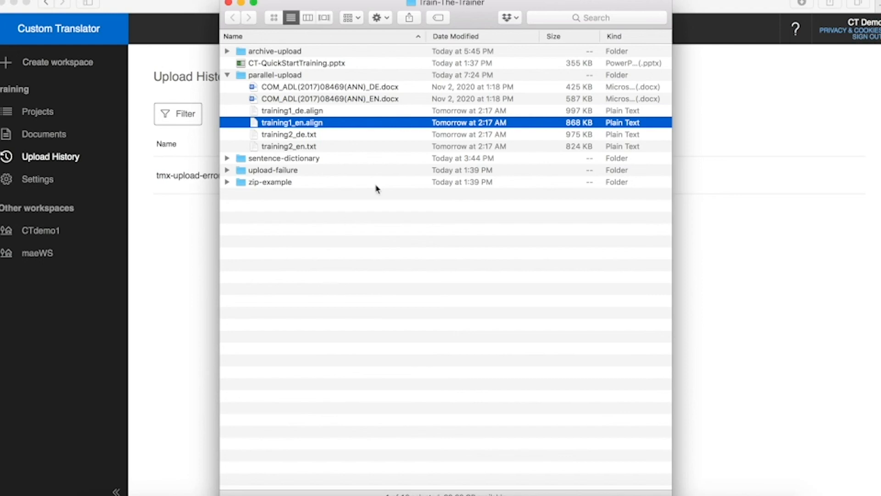
Step: Return to the presentation's 'Building Custom Translation Model' slide
click(175, 320)
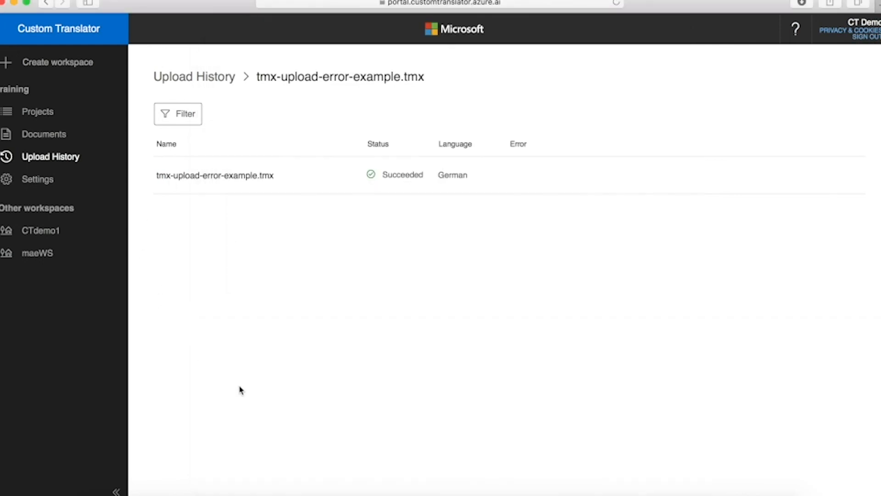
click(635, 493)
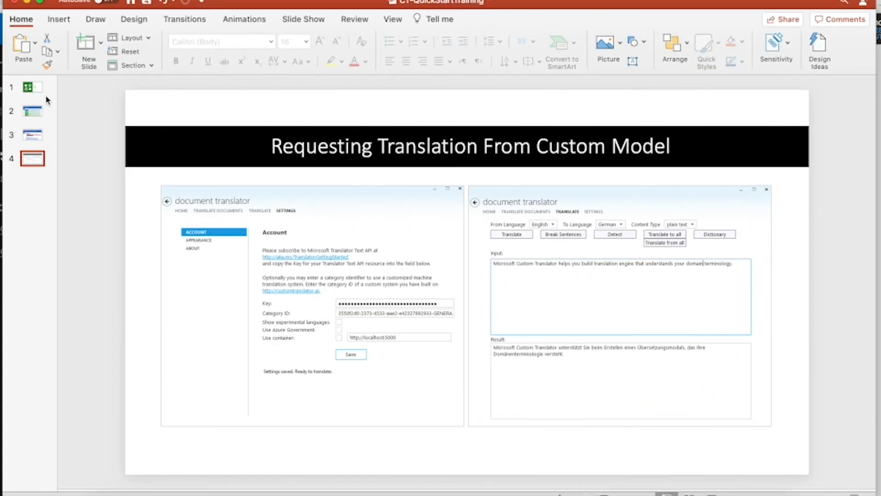
click(32, 136)
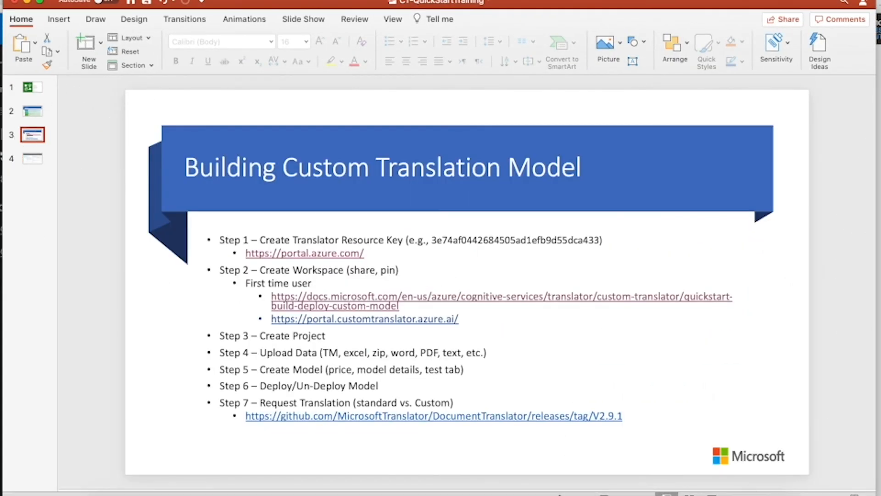
Step: Present the 'Building Custom Translation Model' slide full-screen, then exit and minimize PowerPoint
click(712, 493)
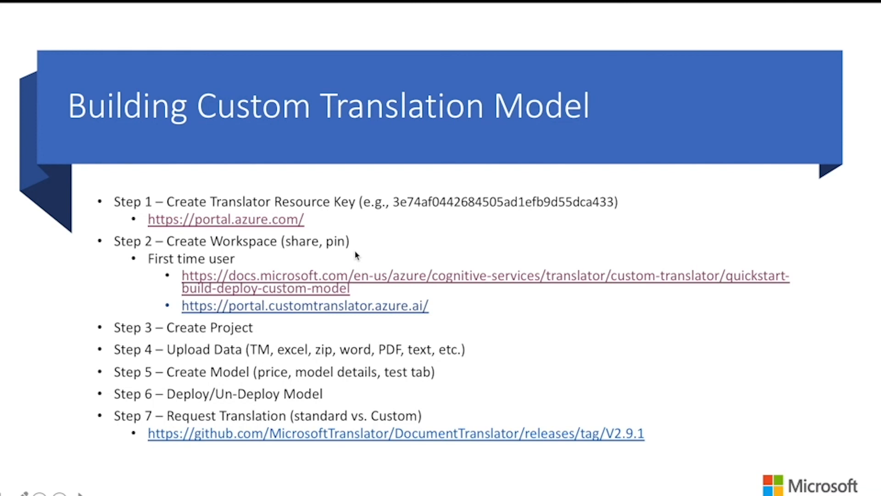
key(Escape)
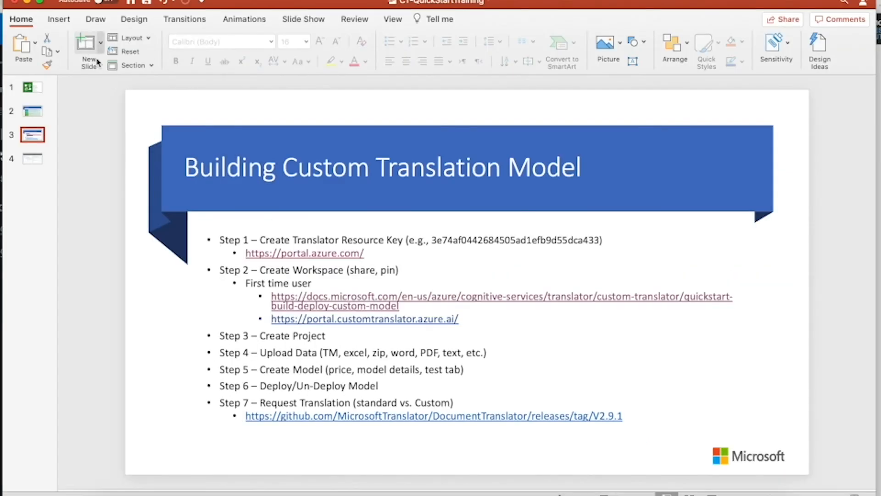
click(28, 2)
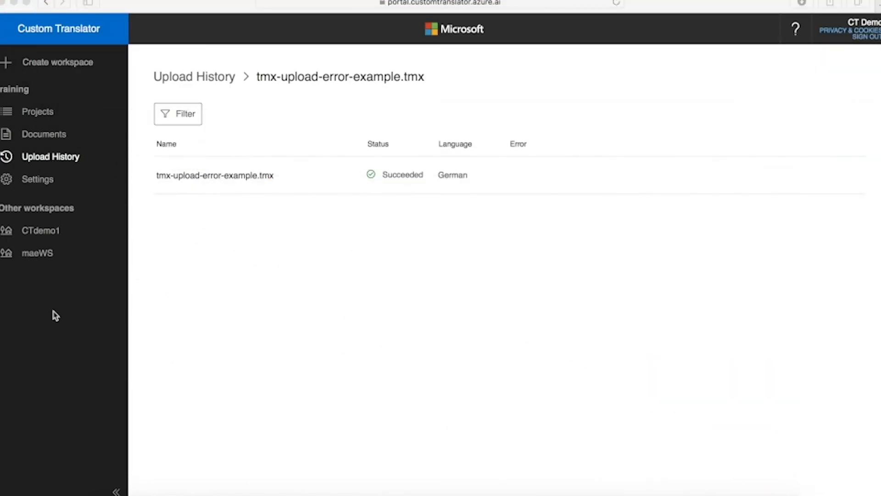
Step: Open the training workspace's Settings page showing subscription ctdemo-key2, S1 tier, Global region
click(35, 186)
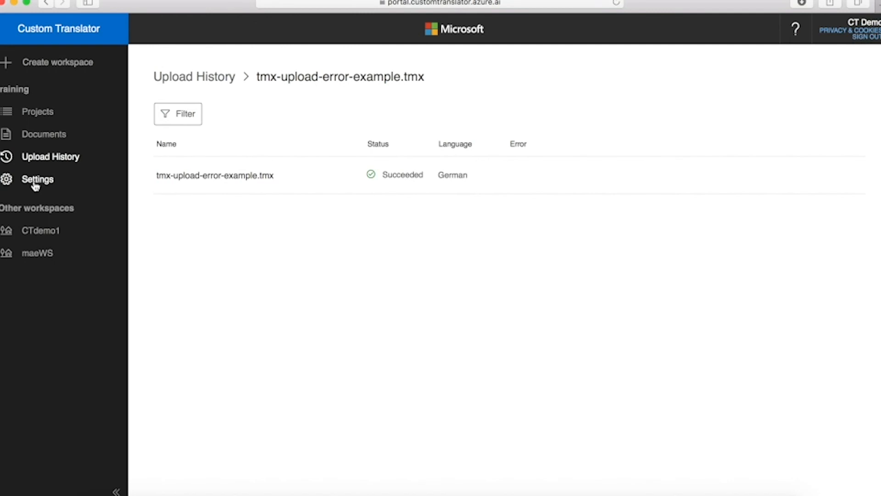
click(36, 186)
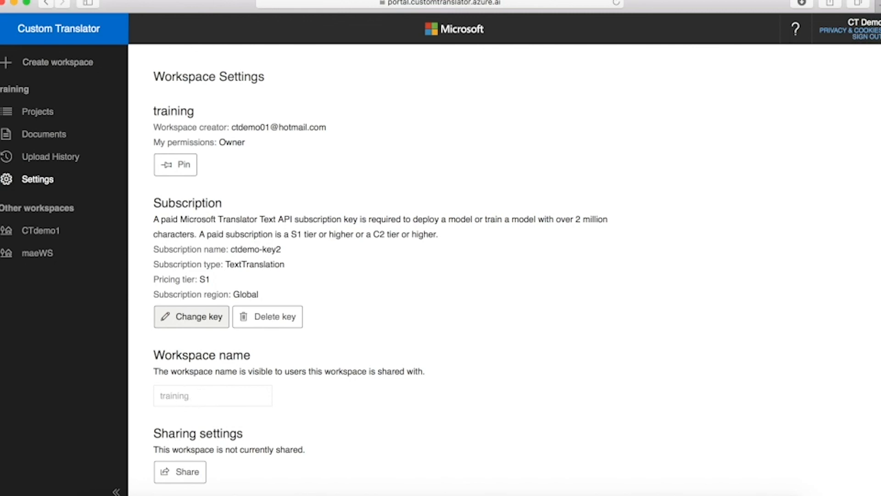
Step: Replace the Workspace name with 'new name' and commit the change
click(180, 397)
text(new name)
click(352, 404)
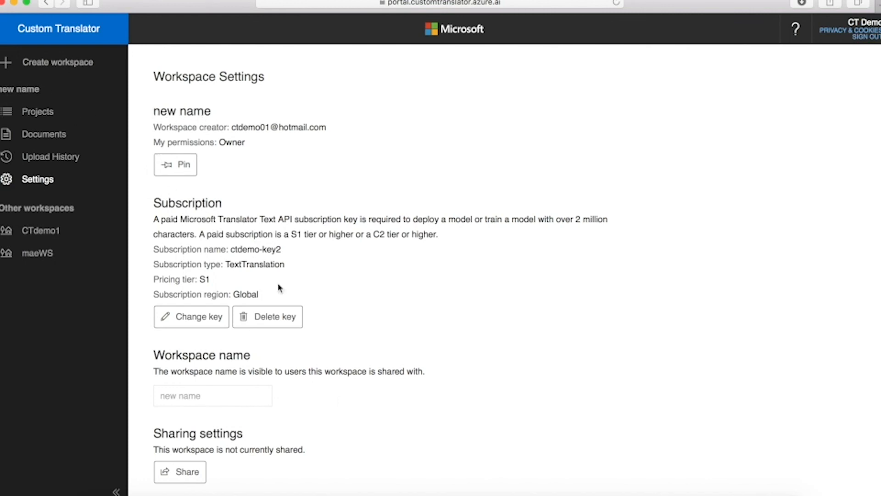
scroll(434, 370, down, 3)
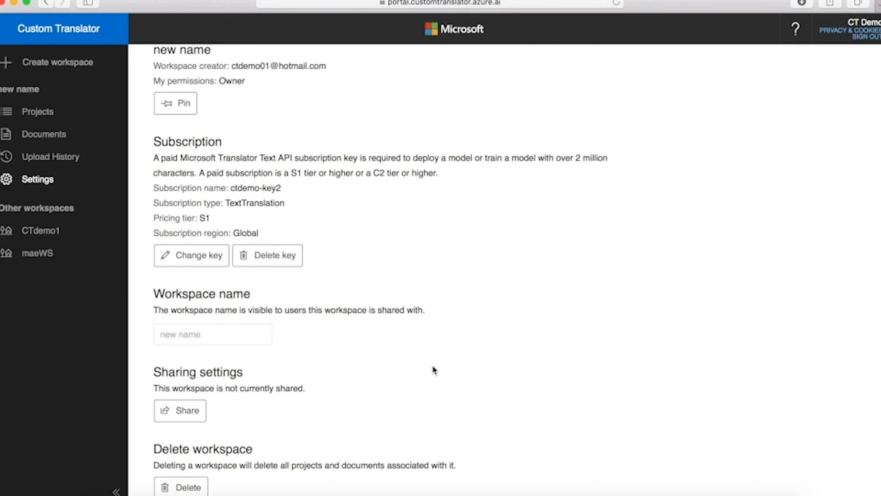
Step: Share the workspace with the user's e-mail address at Owner permission and save
click(190, 414)
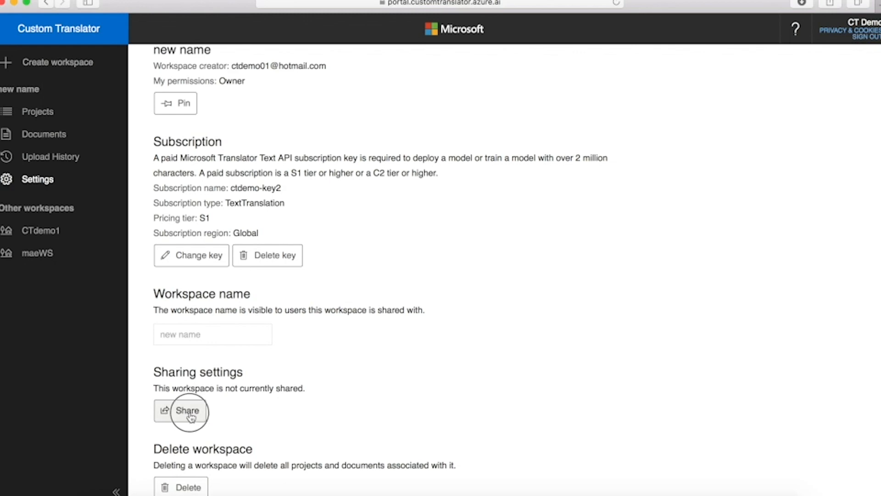
click(347, 238)
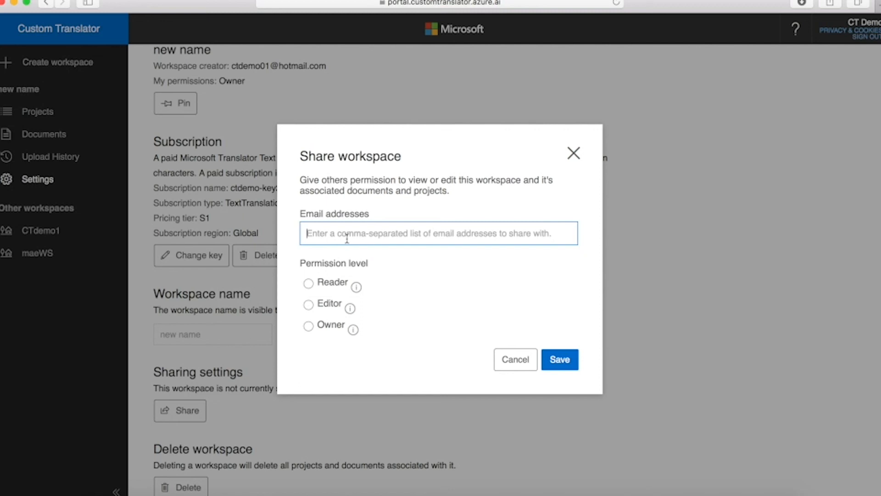
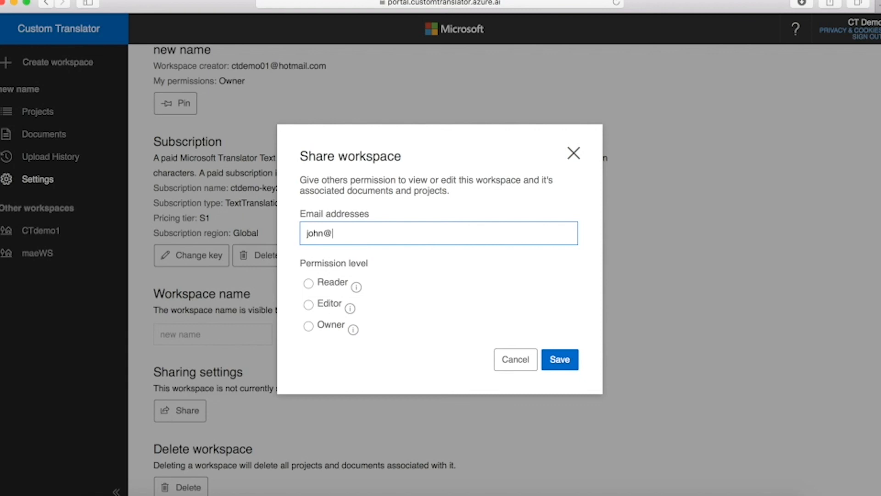
click(308, 305)
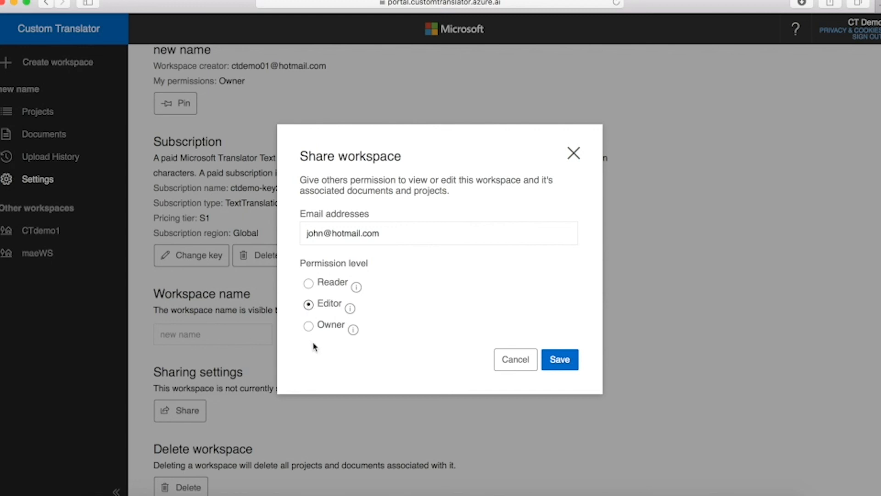
click(308, 326)
click(309, 284)
click(309, 327)
click(560, 360)
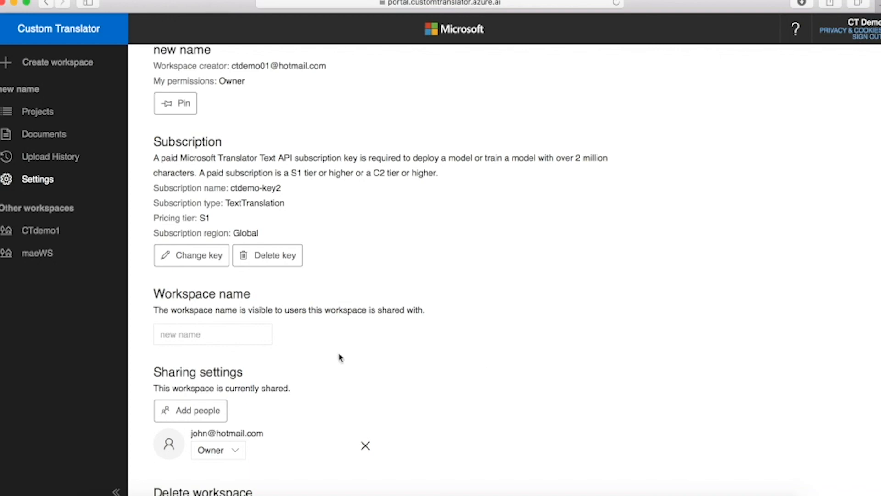
Step: Lower the shared user's role to Reader, then bring PowerPoint back to the front
click(236, 452)
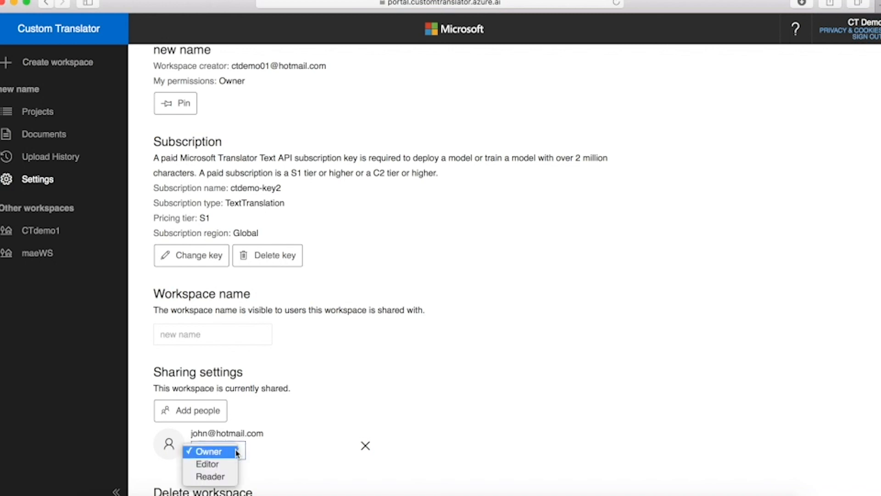
click(215, 466)
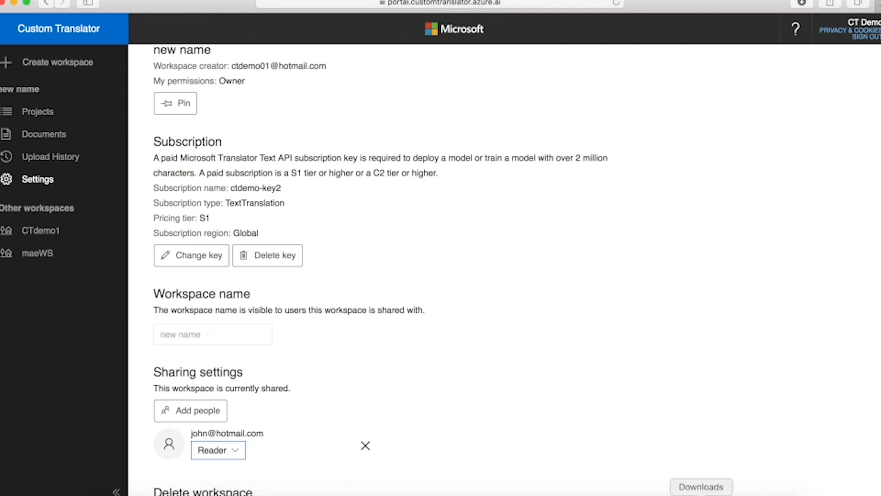
click(635, 494)
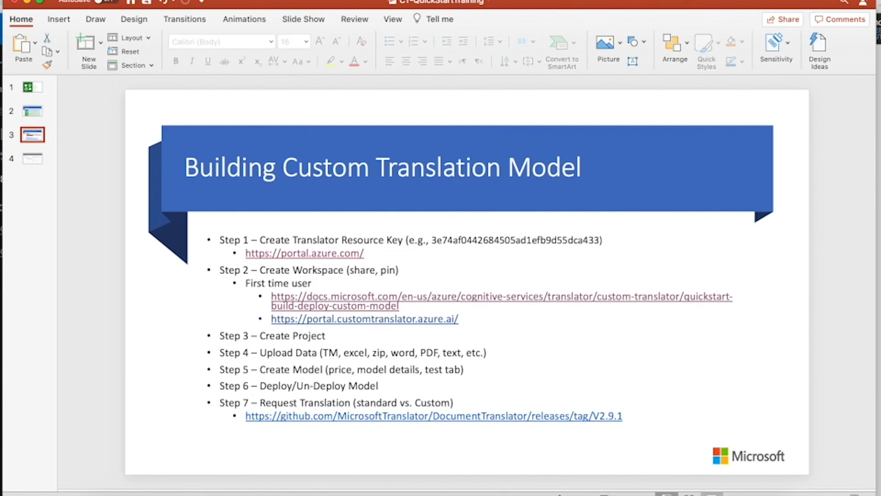
Step: Show the overview slide full-screen again, then switch back to the browser
click(716, 492)
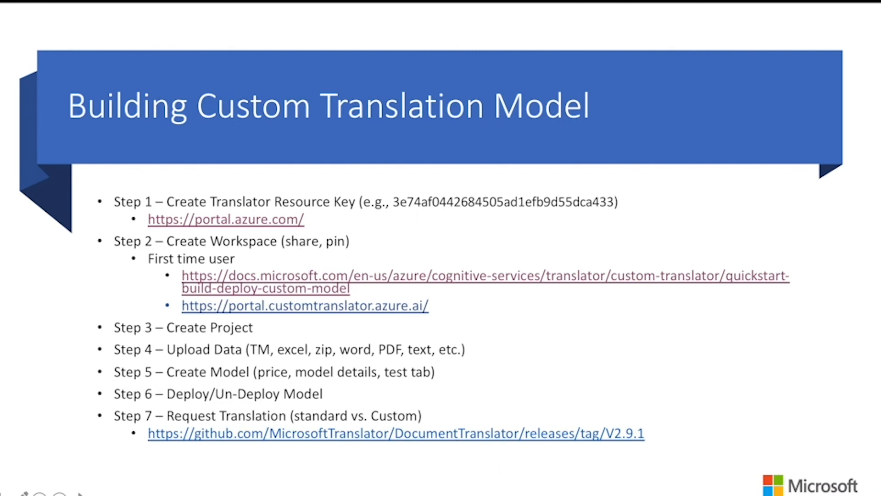
key(Escape)
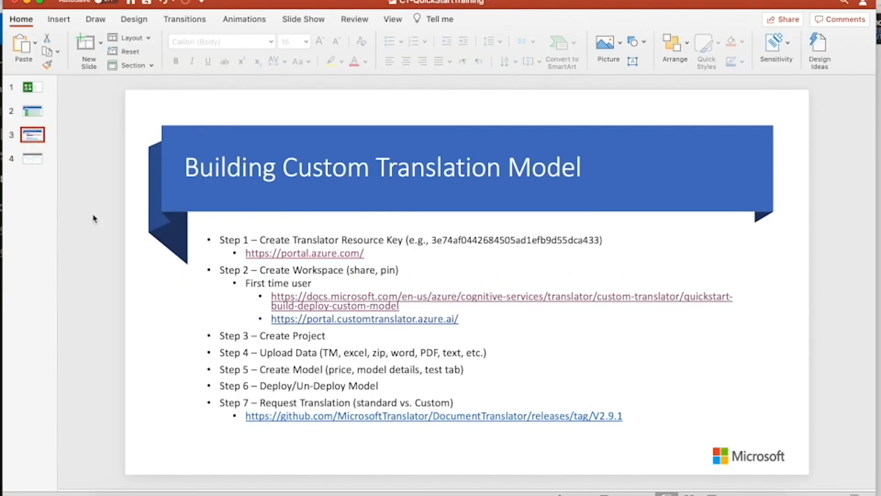
key(super+Tab)
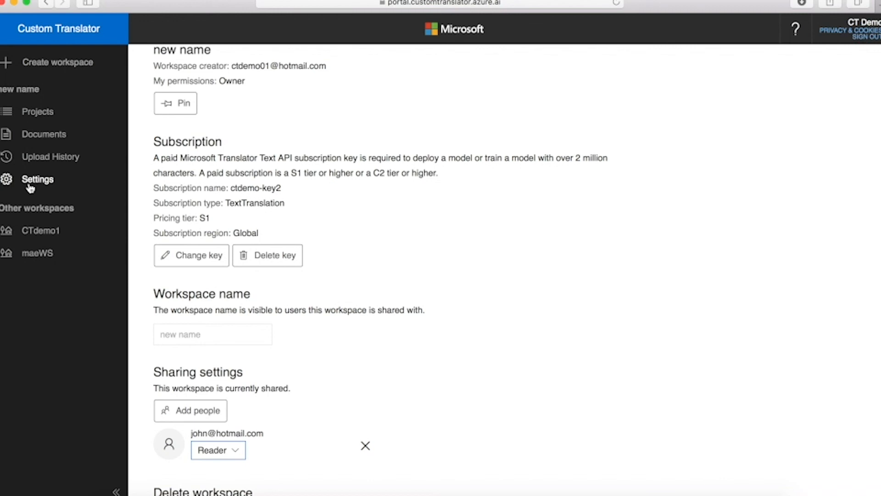
Step: Reselect the 'new name' workspace via CTdemo1, then pin it from Settings and confirm
click(33, 230)
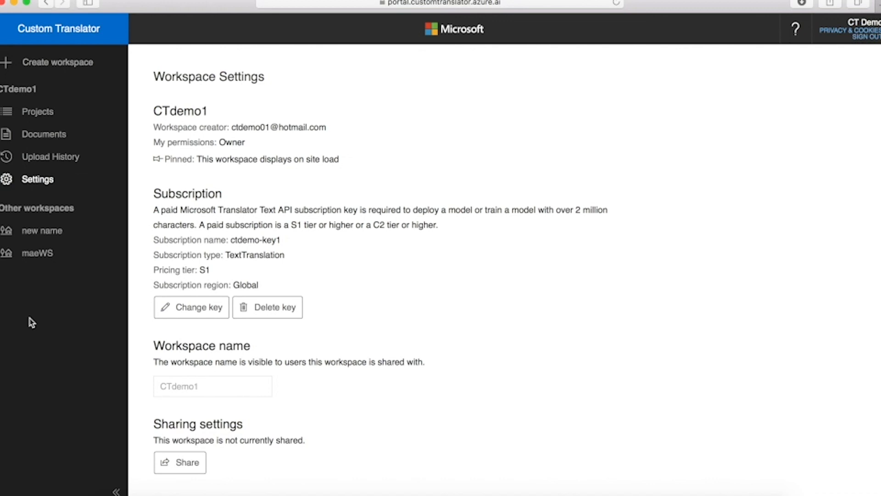
click(34, 235)
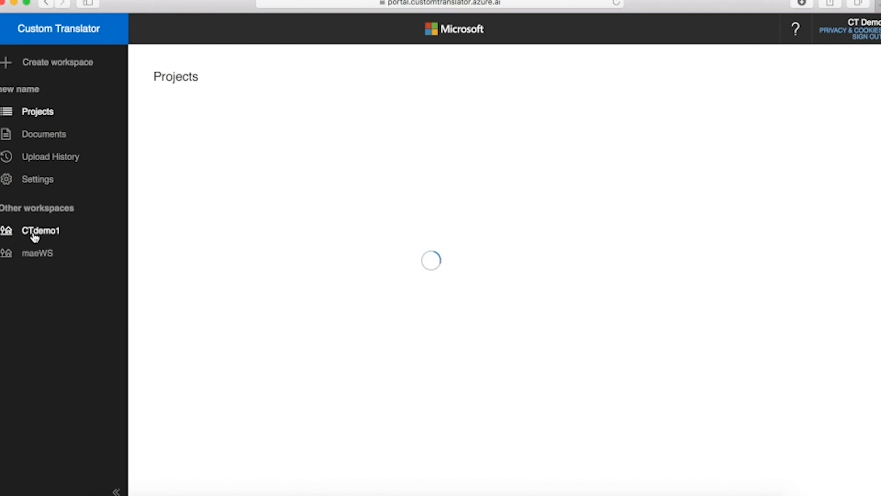
click(28, 183)
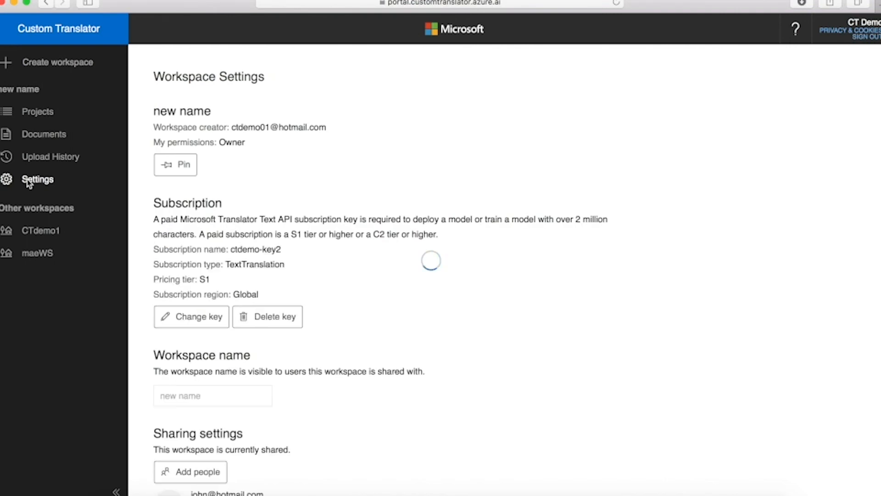
click(182, 169)
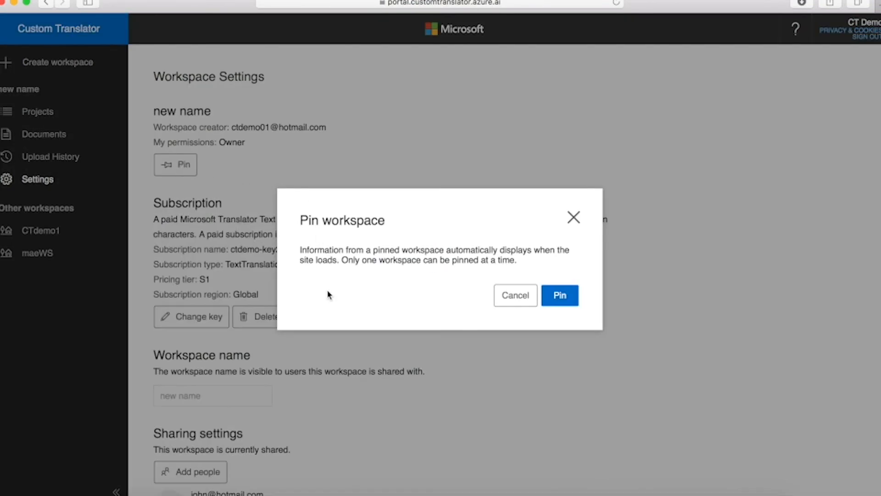
click(571, 299)
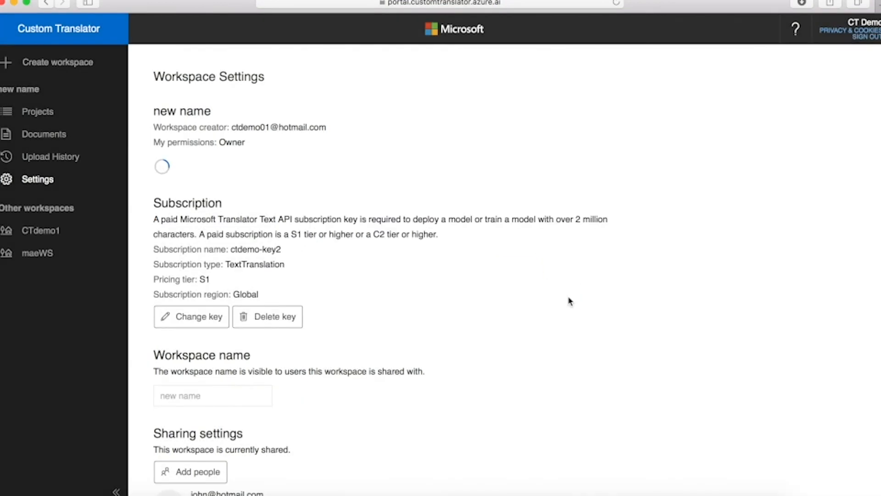